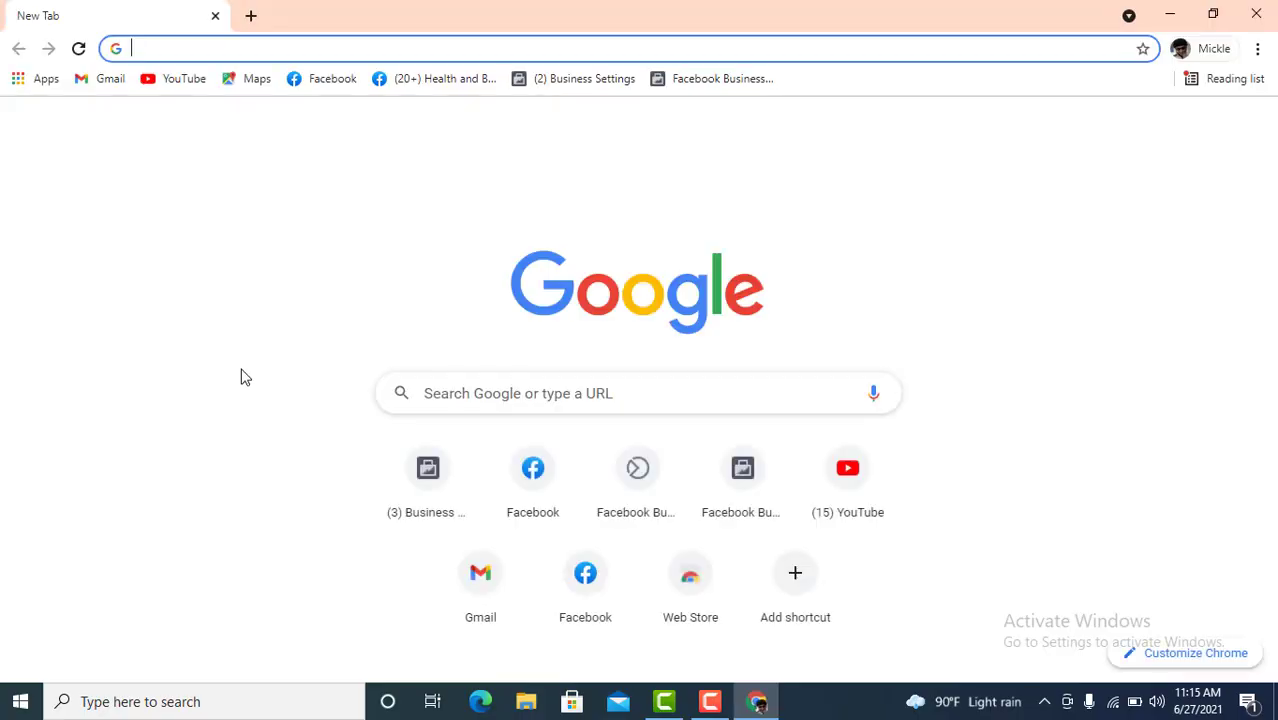
Open the bookmarked Business Settings page and switch to Ads Manager for the business
left_click(566, 86)
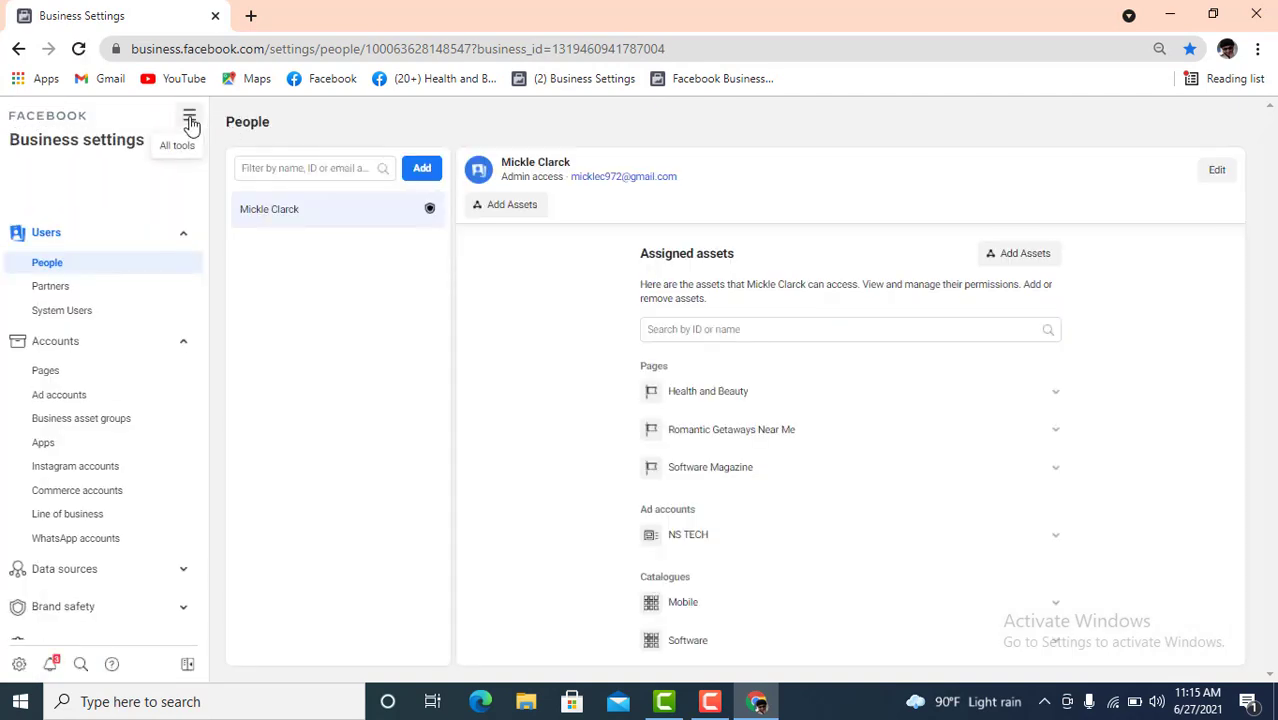
left_click(190, 118)
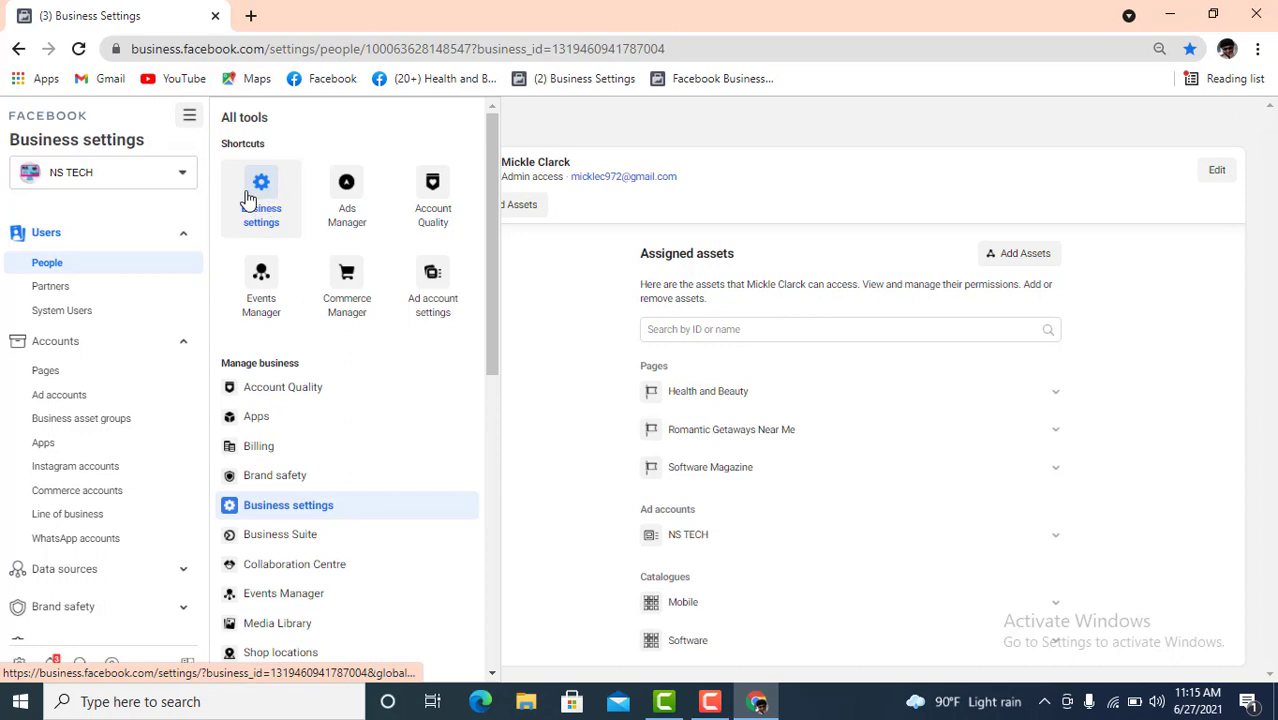
left_click(343, 197)
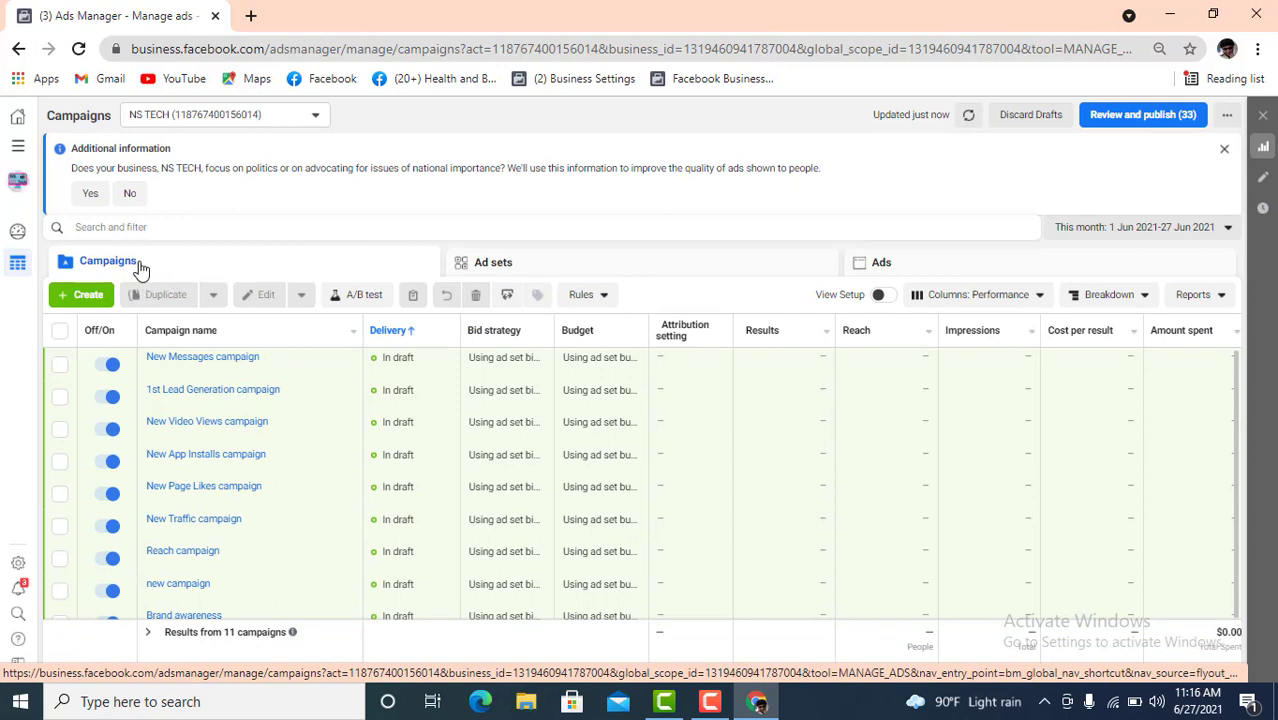
Create a new campaign with the Lead Generation objective
left_click(82, 296)
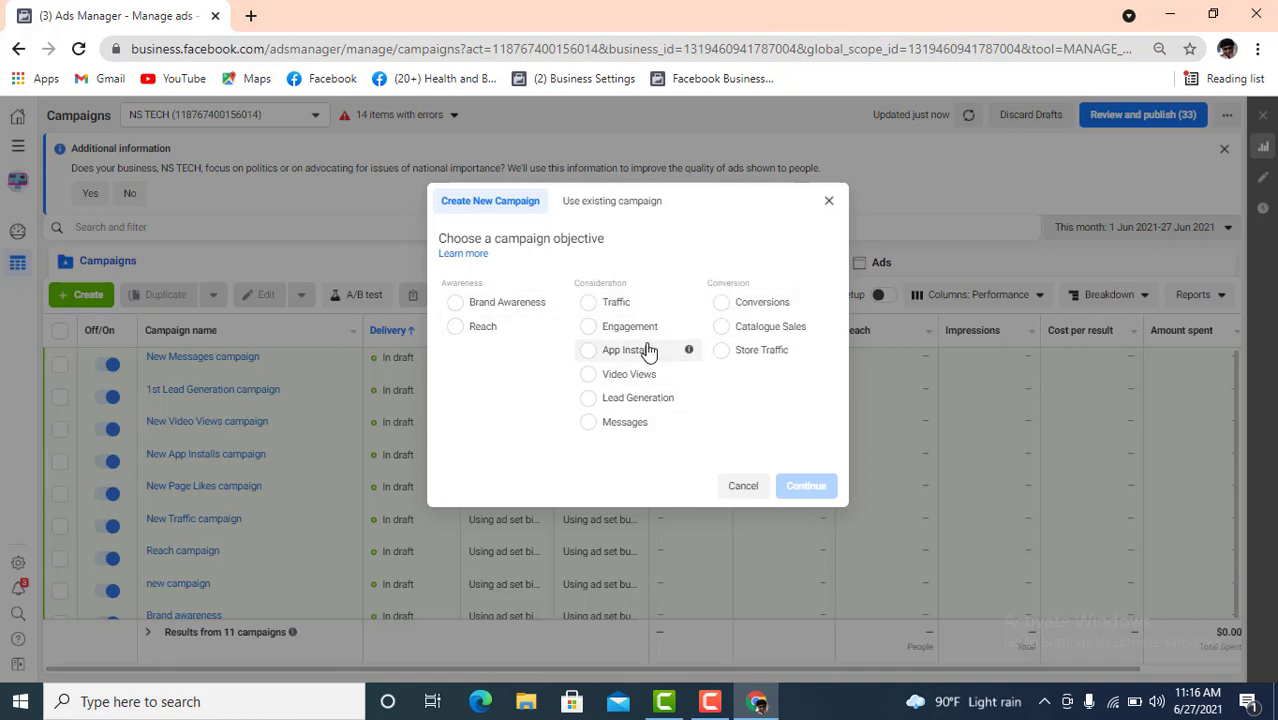
left_click(588, 400)
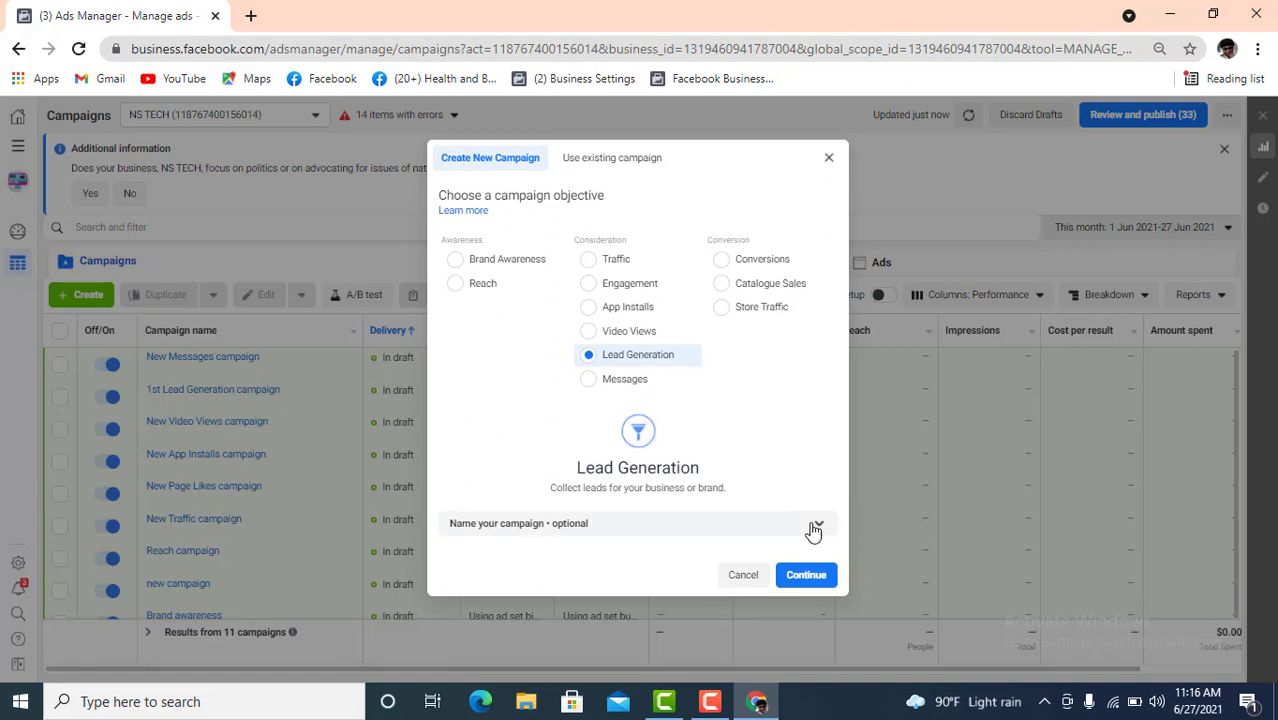
left_click(805, 576)
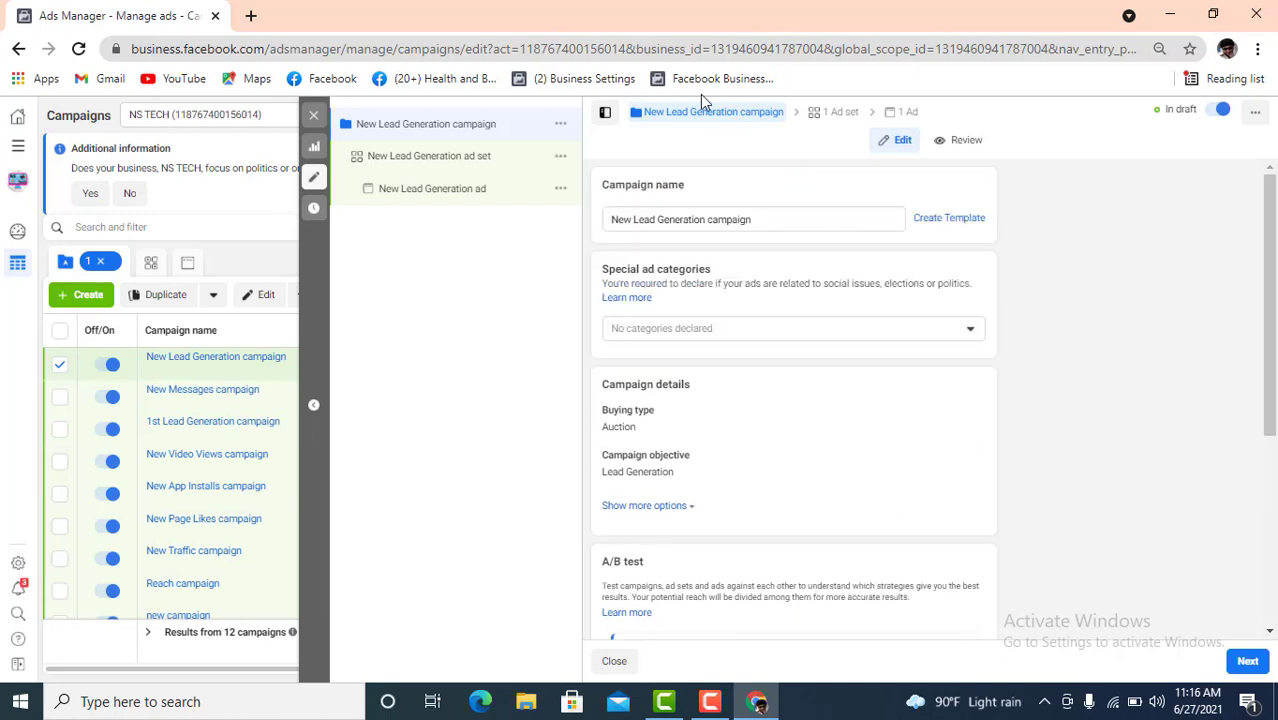
Rename the campaign to "Lead Generation campaign" and continue to the ad set settings
left_click(675, 220)
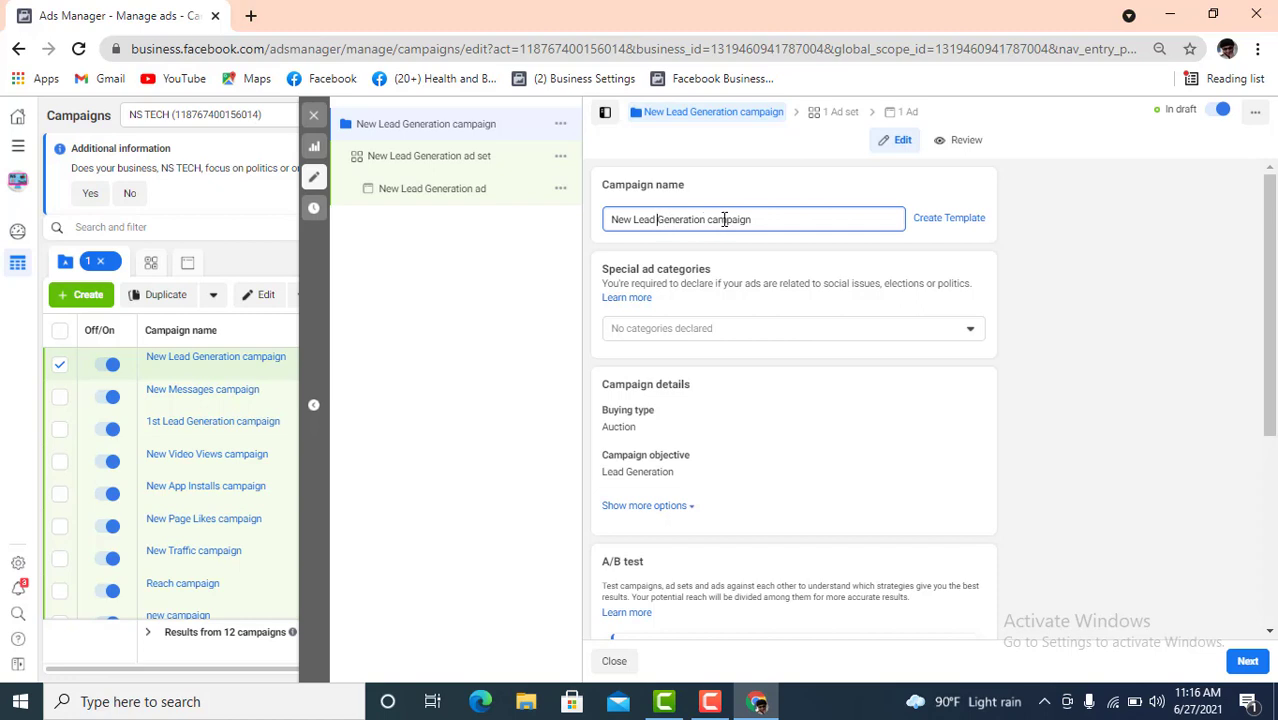
left_click(633, 219)
key("BackSpace")
key("BackSpace")
key("BackSpace")
key("BackSpace")
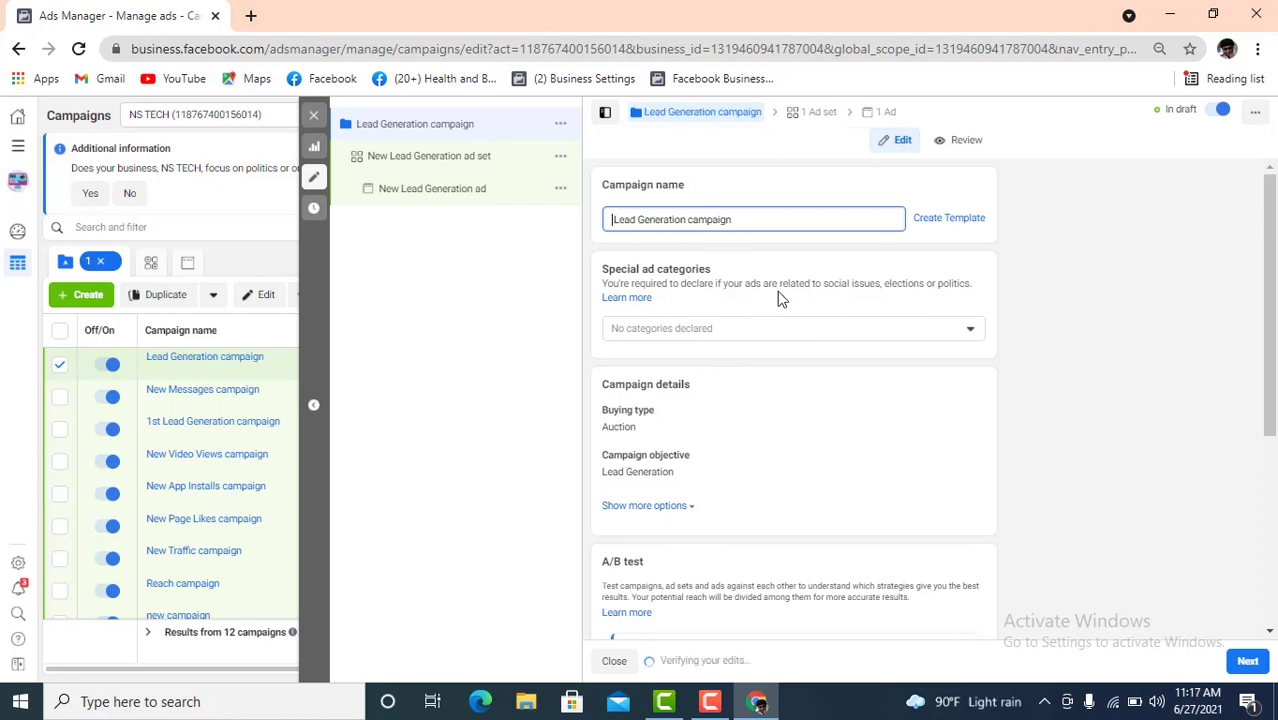
scroll(778, 293, "down", 2)
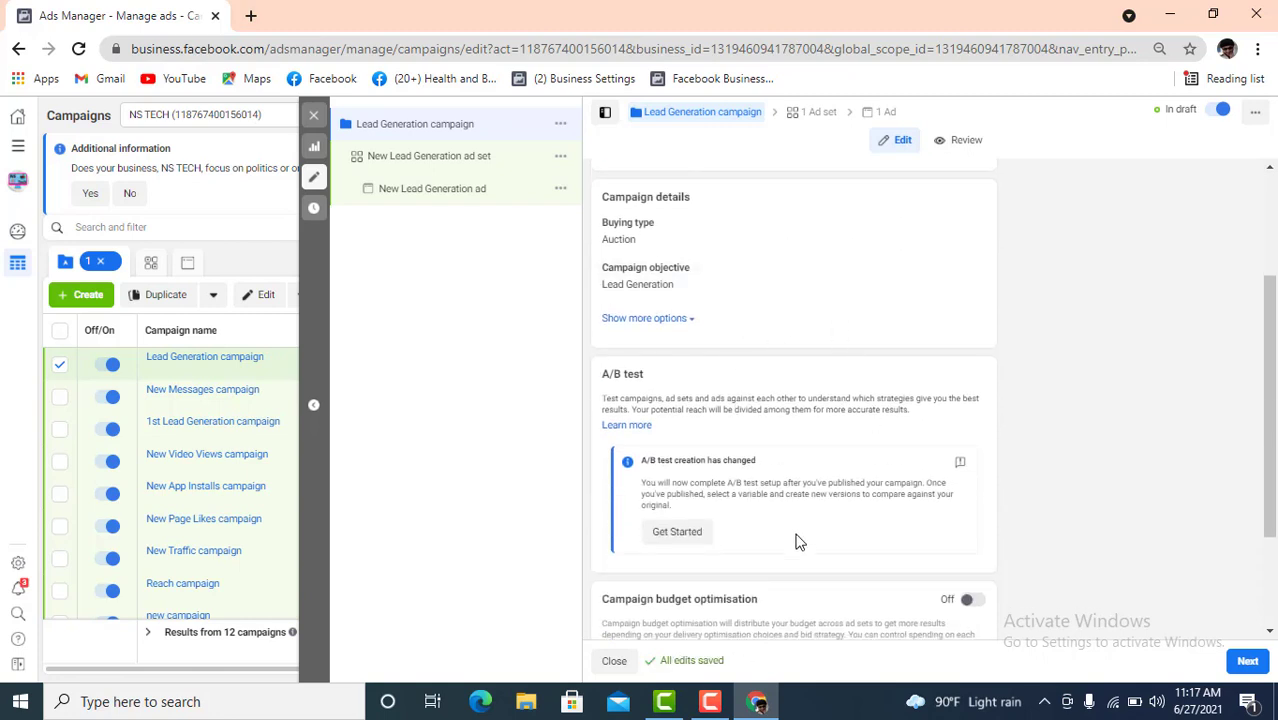
scroll(956, 542, "down", 2)
left_click(1250, 662)
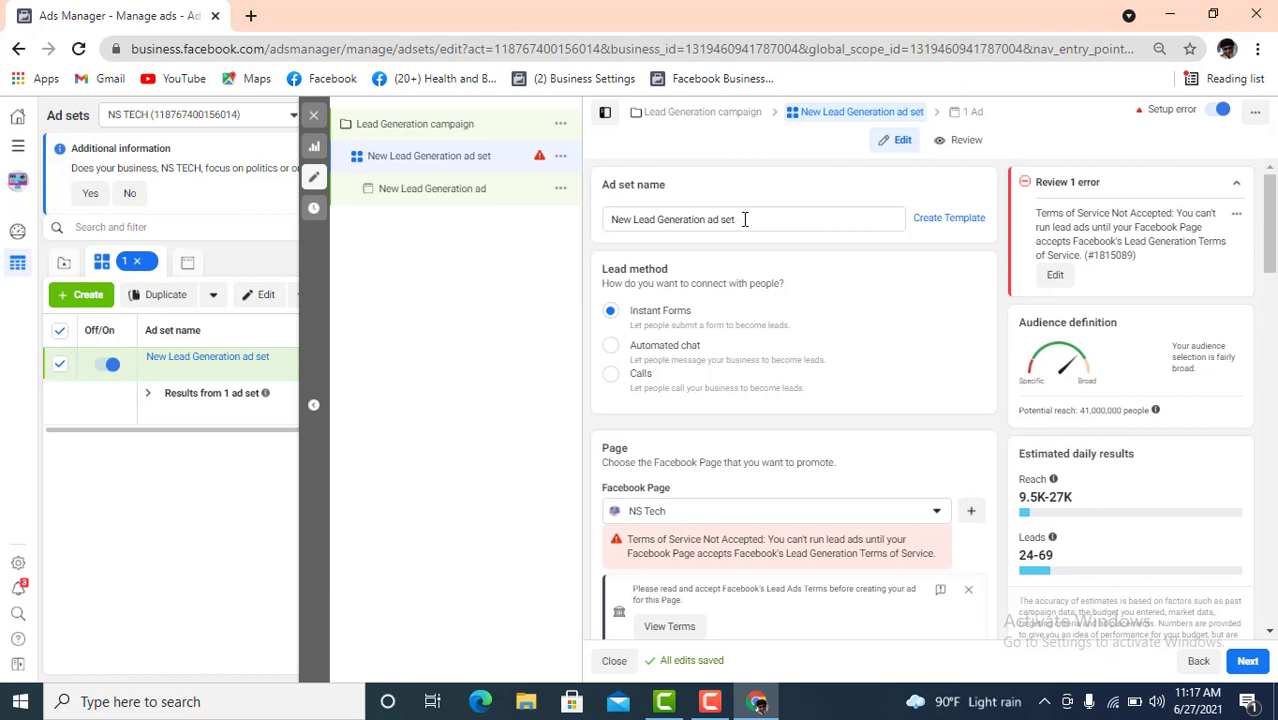
Switch the ad set's lead method to Automated chat and back to Instant Forms
left_click(650, 219)
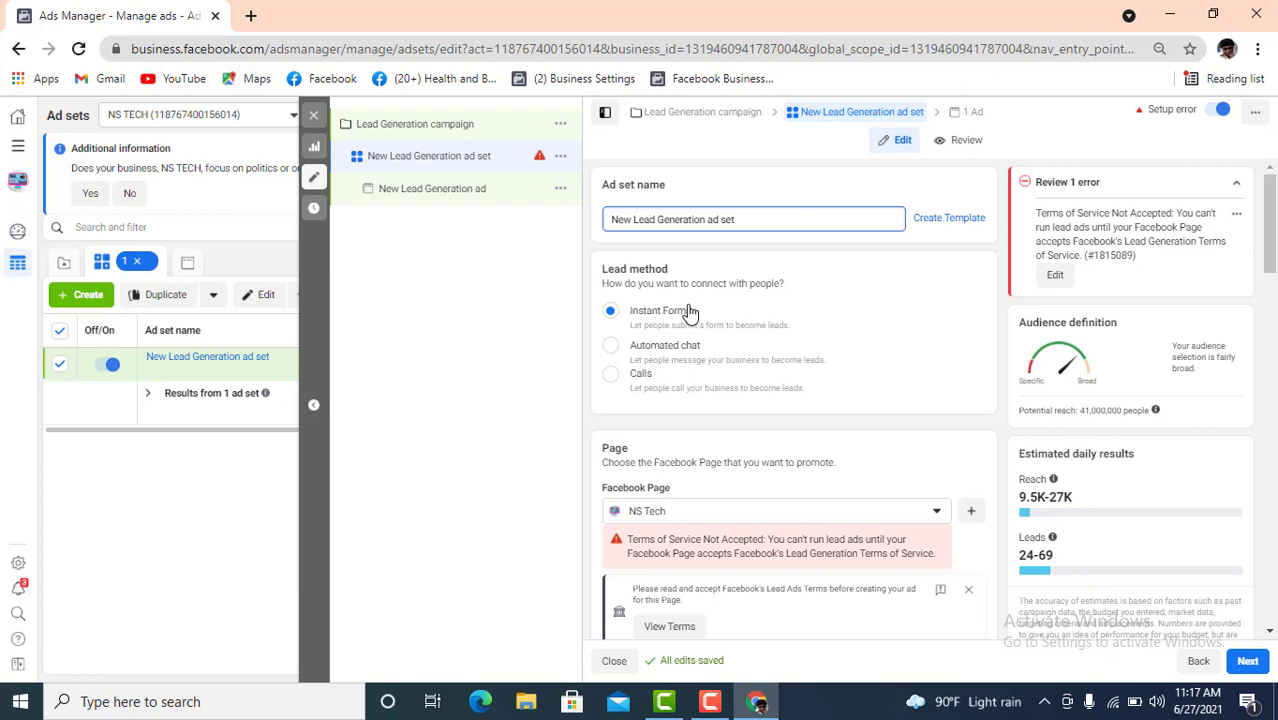
left_click(611, 348)
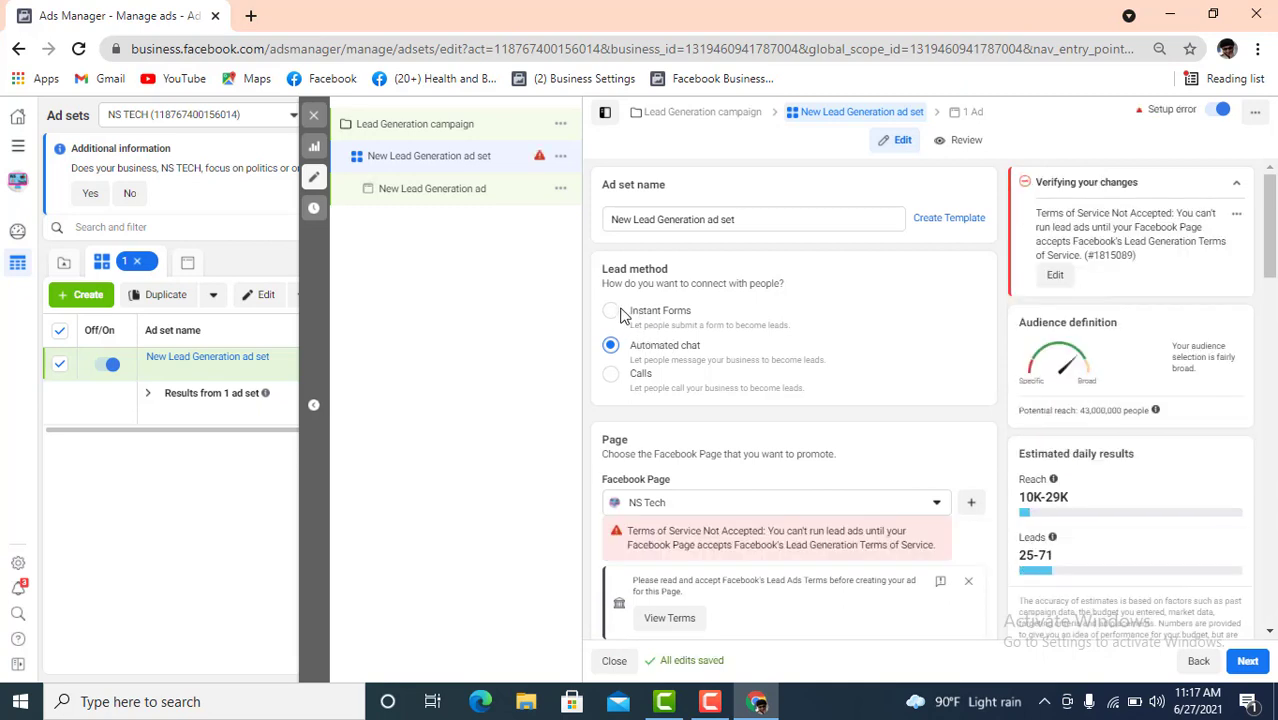
left_click(610, 311)
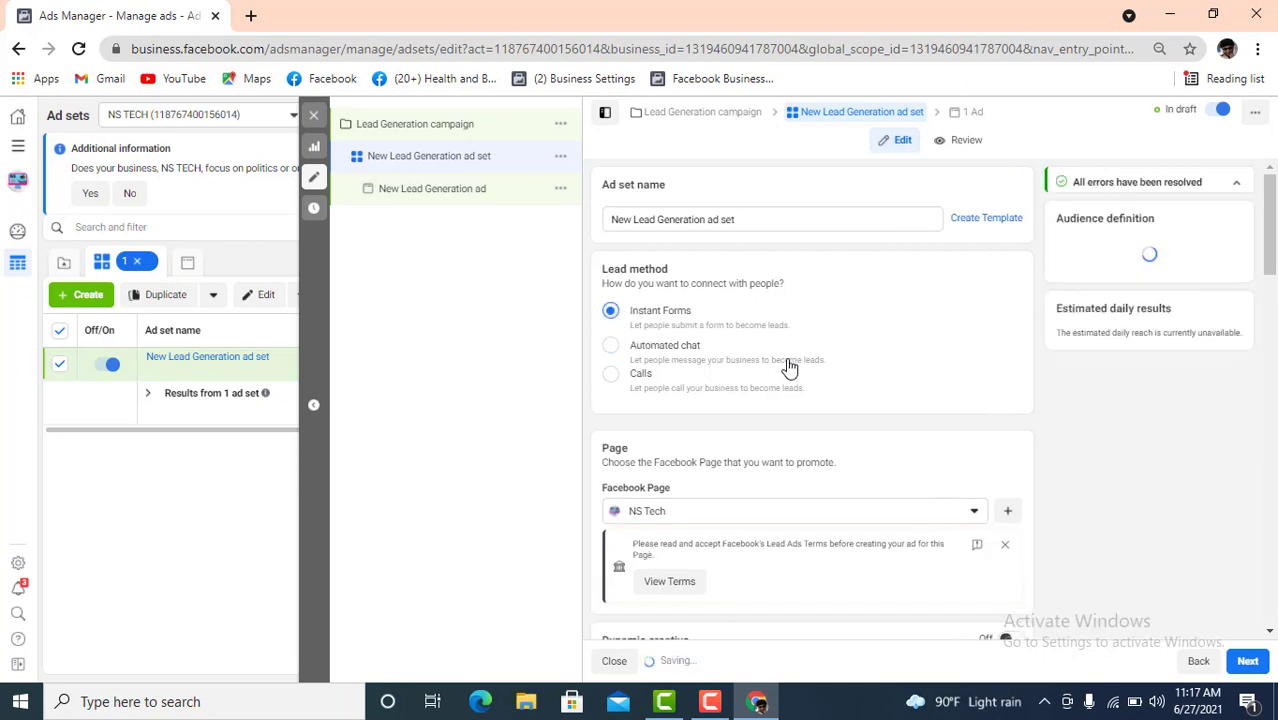
Choose NS Tech as the Facebook Page to promote and select the computer catalogue for the ad set
scroll(790, 368, "down", 1)
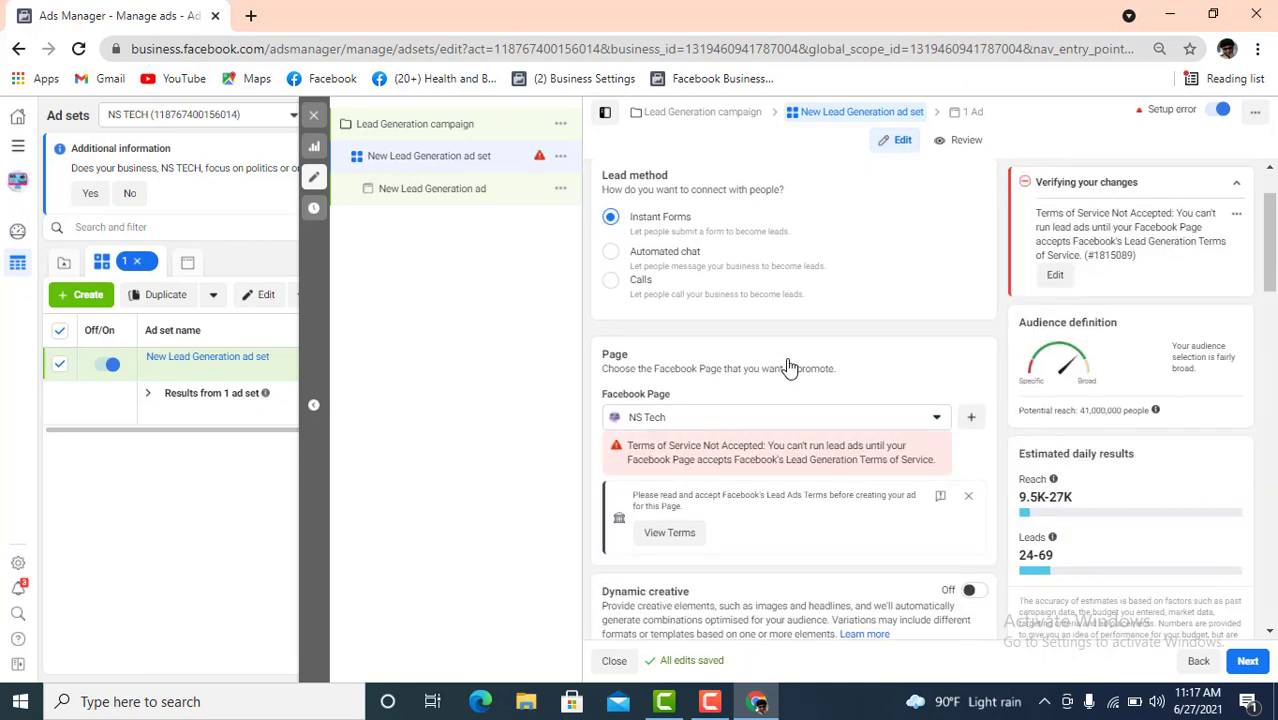
scroll(790, 368, "down", 1)
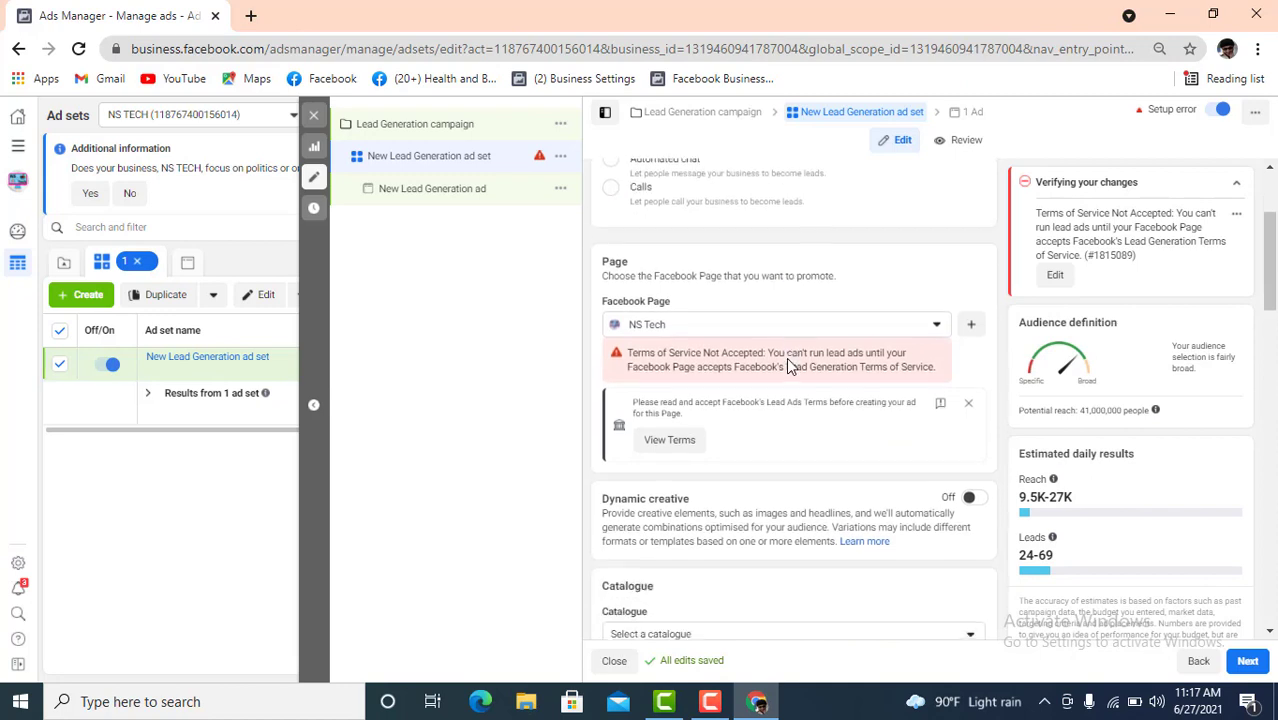
left_click(938, 330)
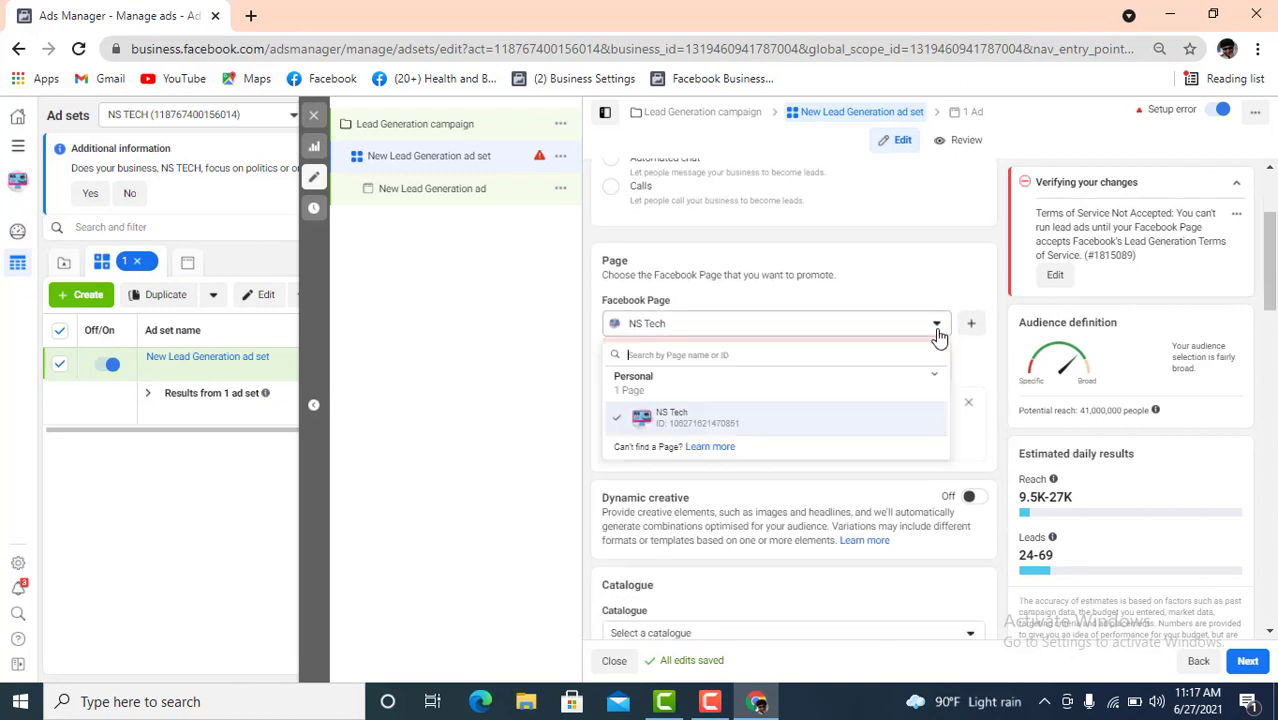
left_click(728, 426)
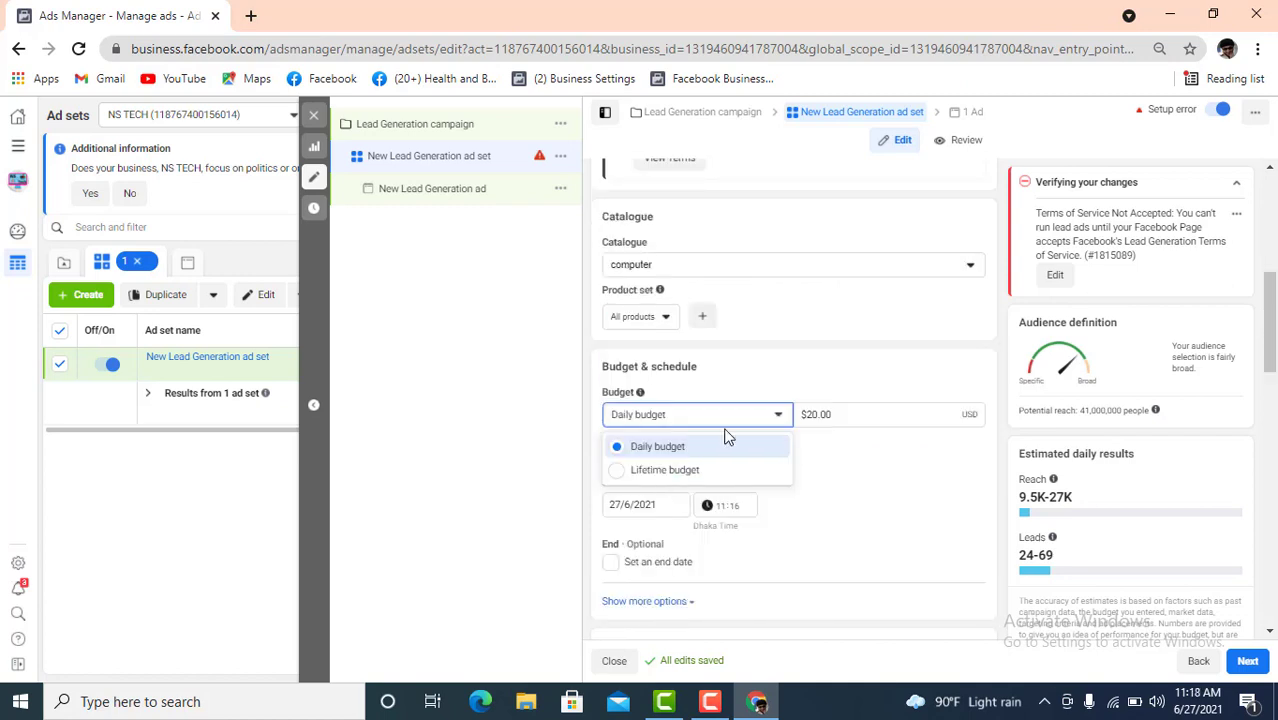
Keep the daily budget type and set the ad set's budget to $10.00
left_click(772, 422)
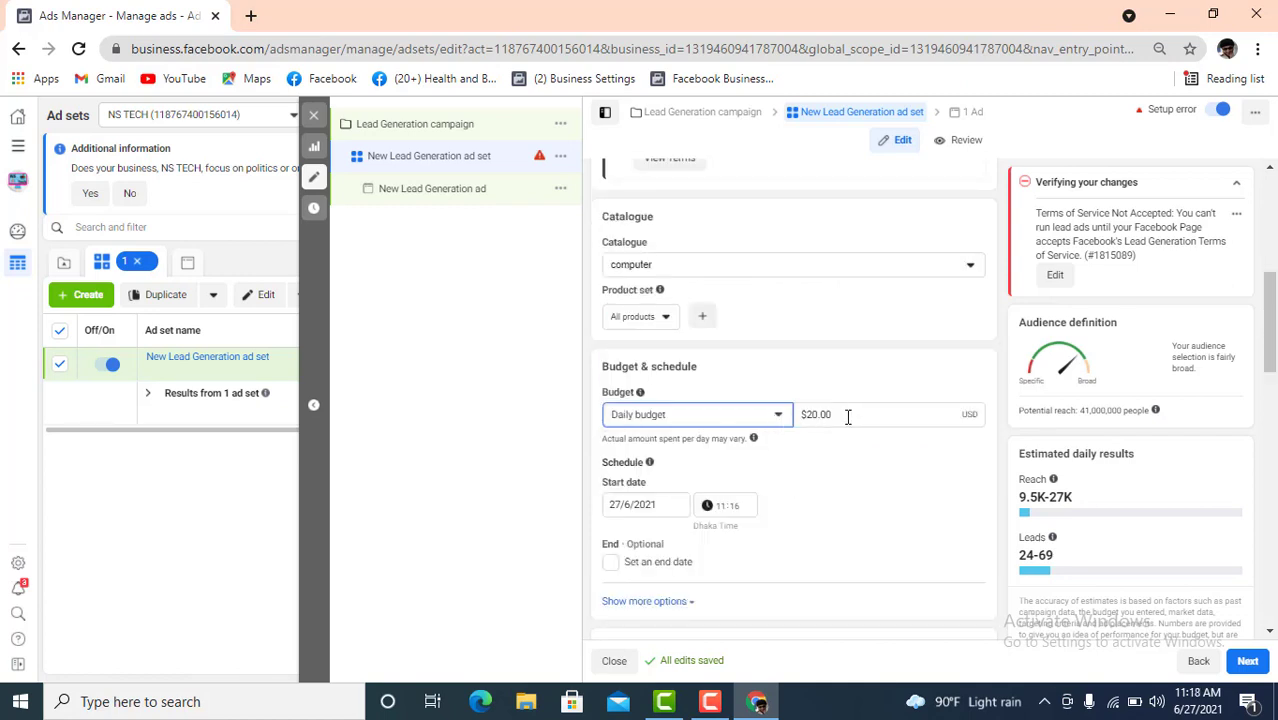
left_click(847, 414)
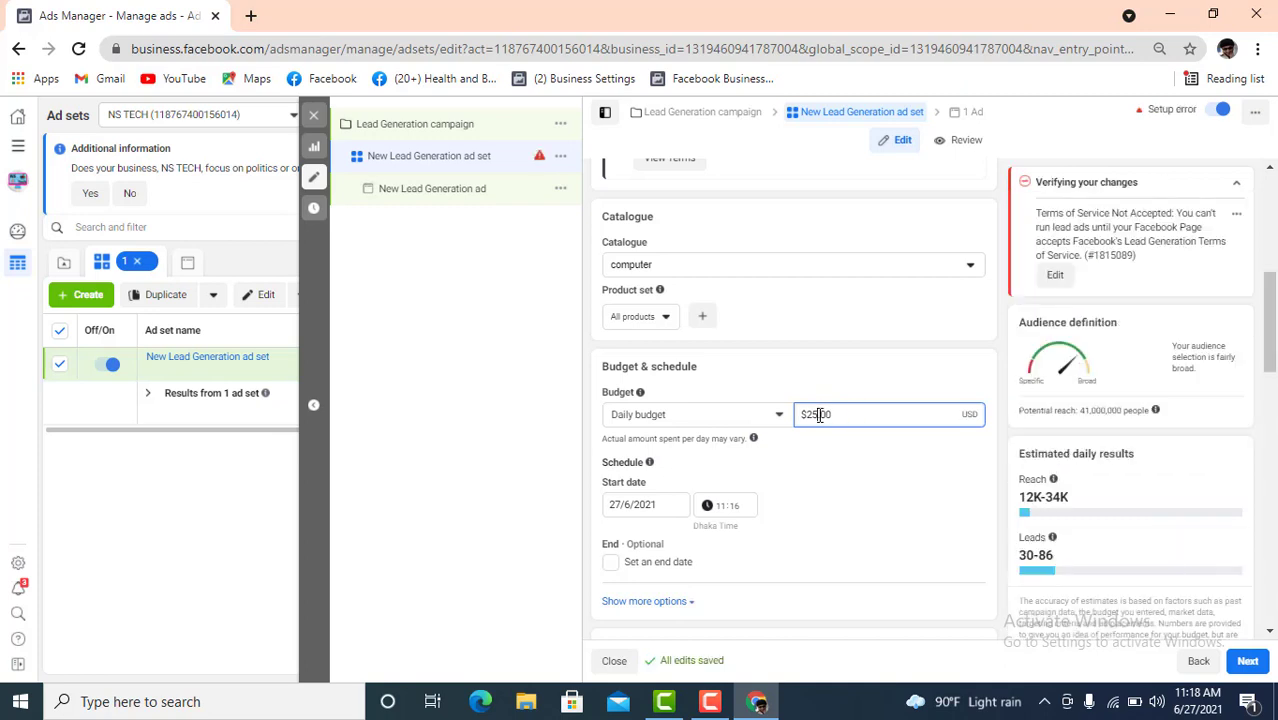
key("BackSpace")
key("BackSpace")
type("10")
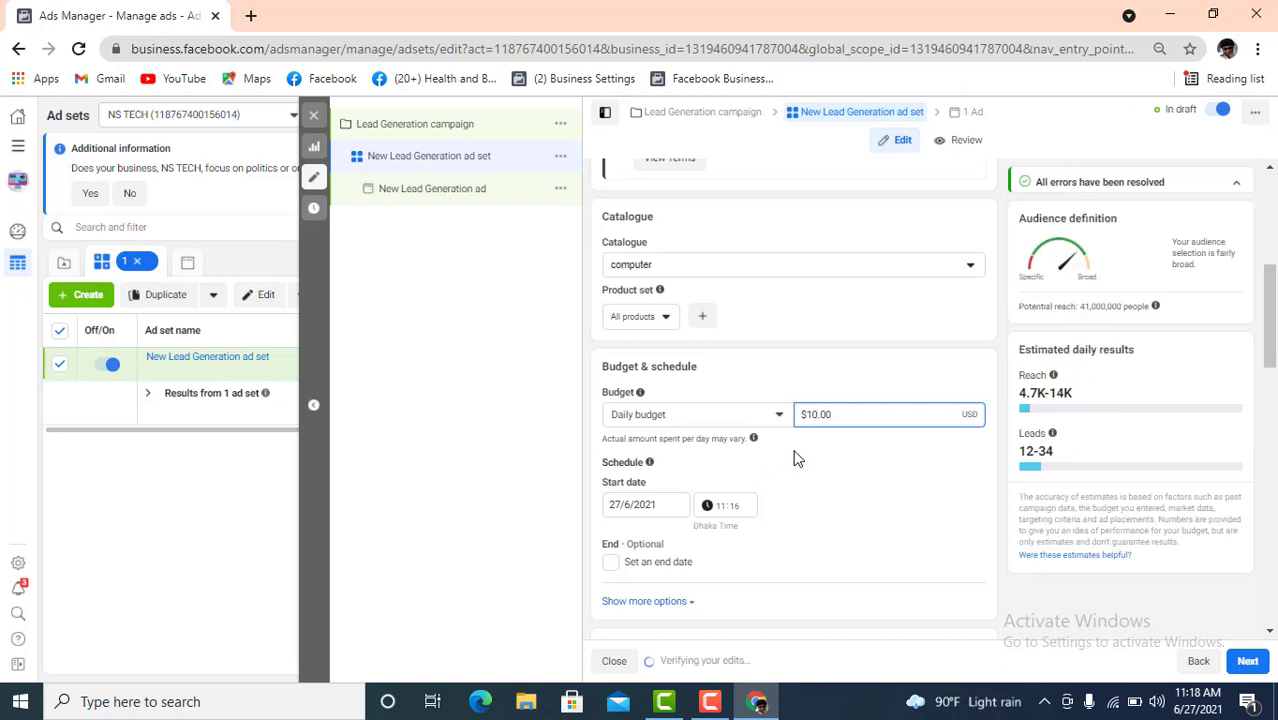
left_click(805, 450)
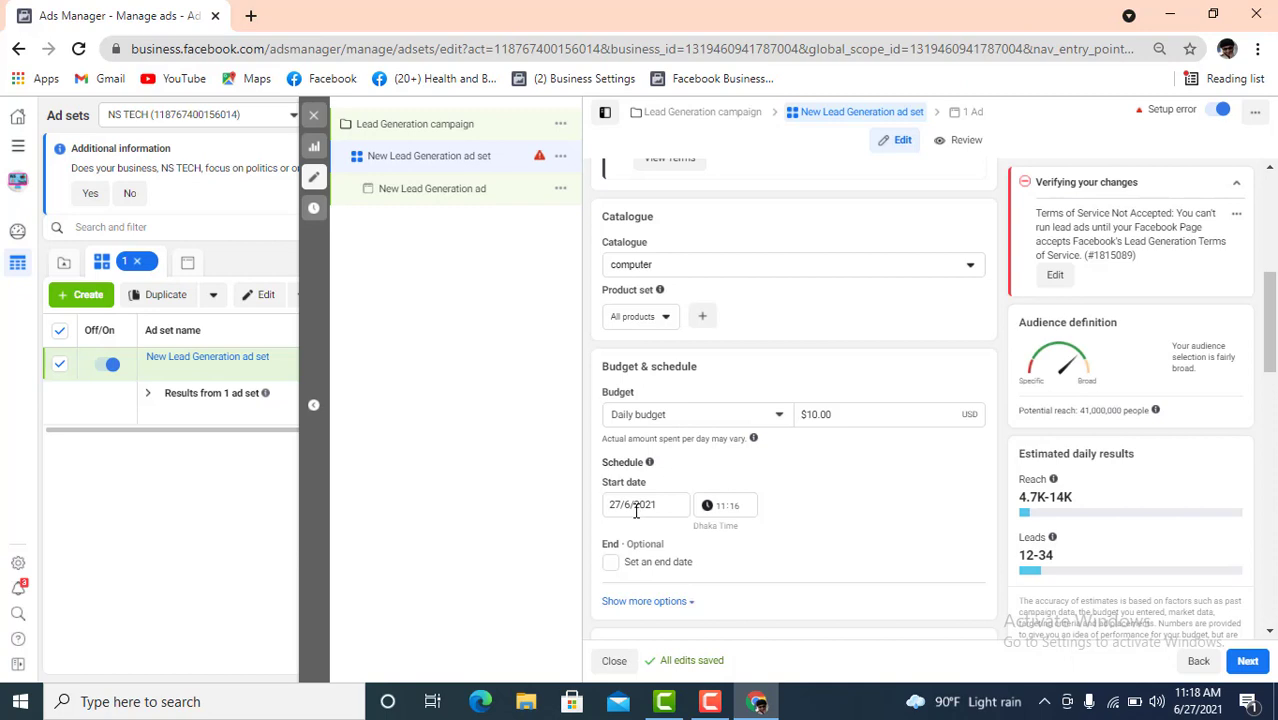
Schedule the ad set to start on 27/6/2021 and give it an end date of 7/7/2021
left_click(636, 507)
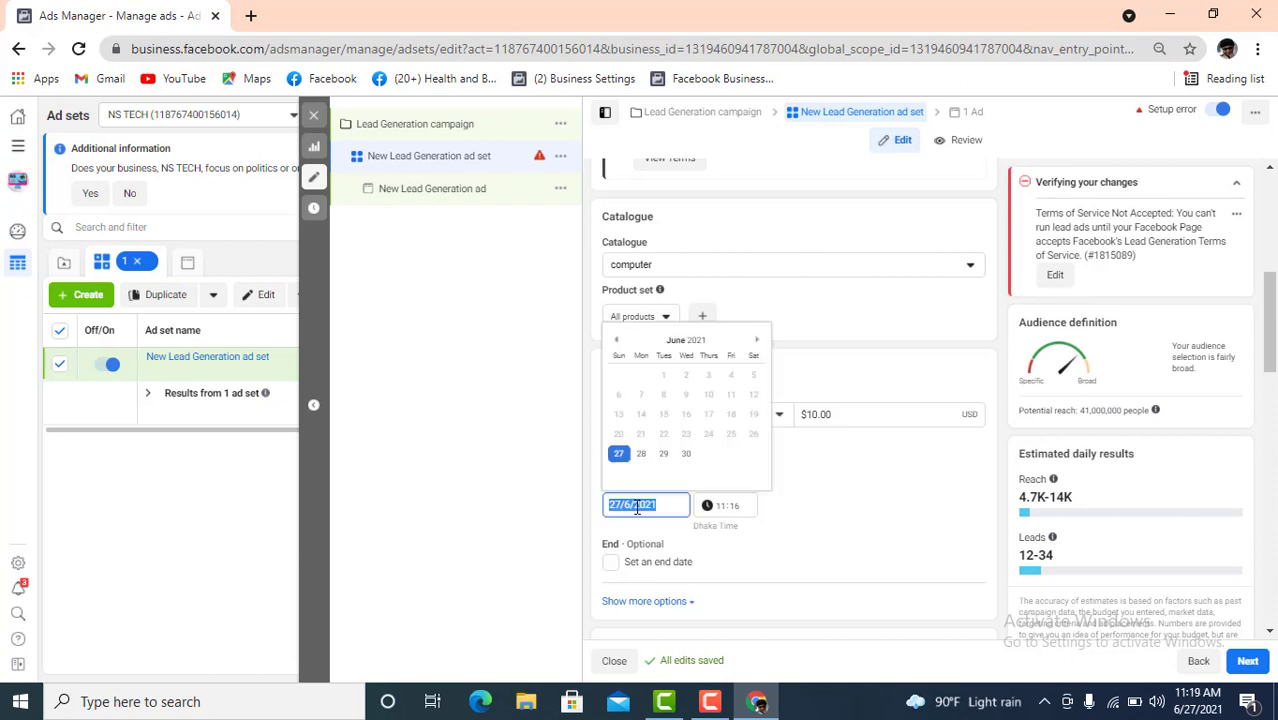
left_click(636, 507)
left_click(620, 455)
scroll(635, 455, "down", 3)
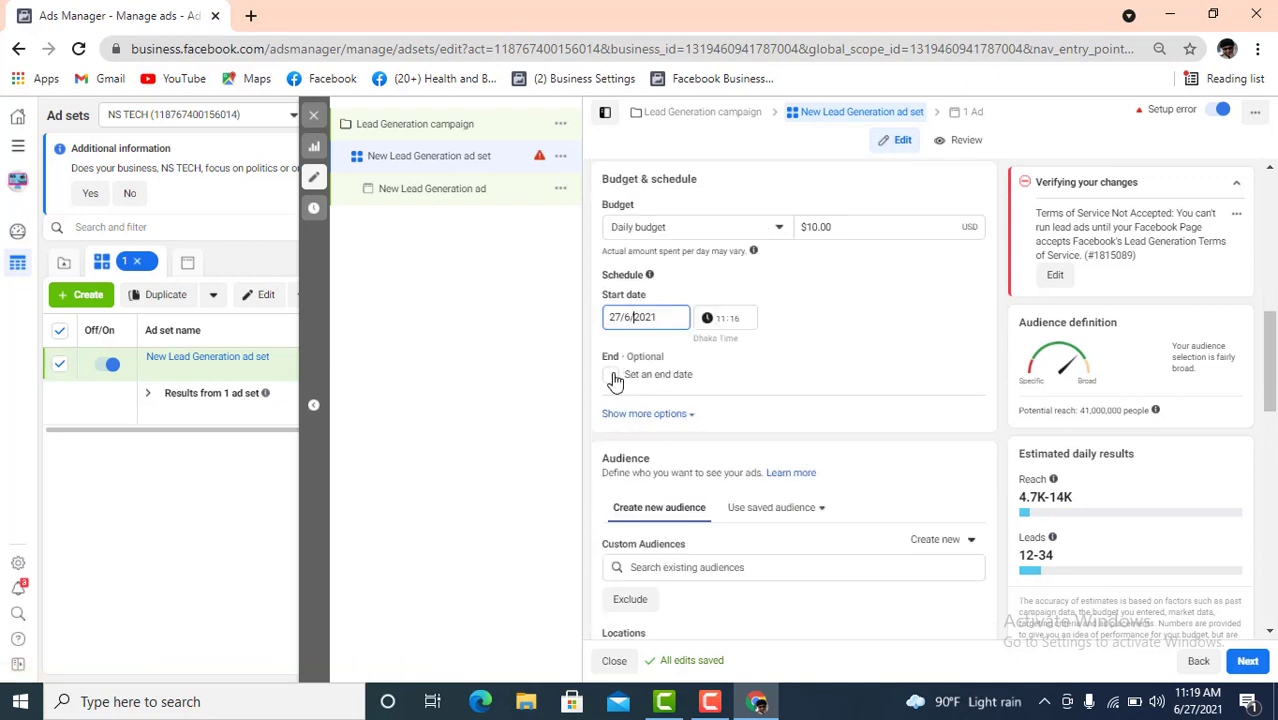
left_click(611, 377)
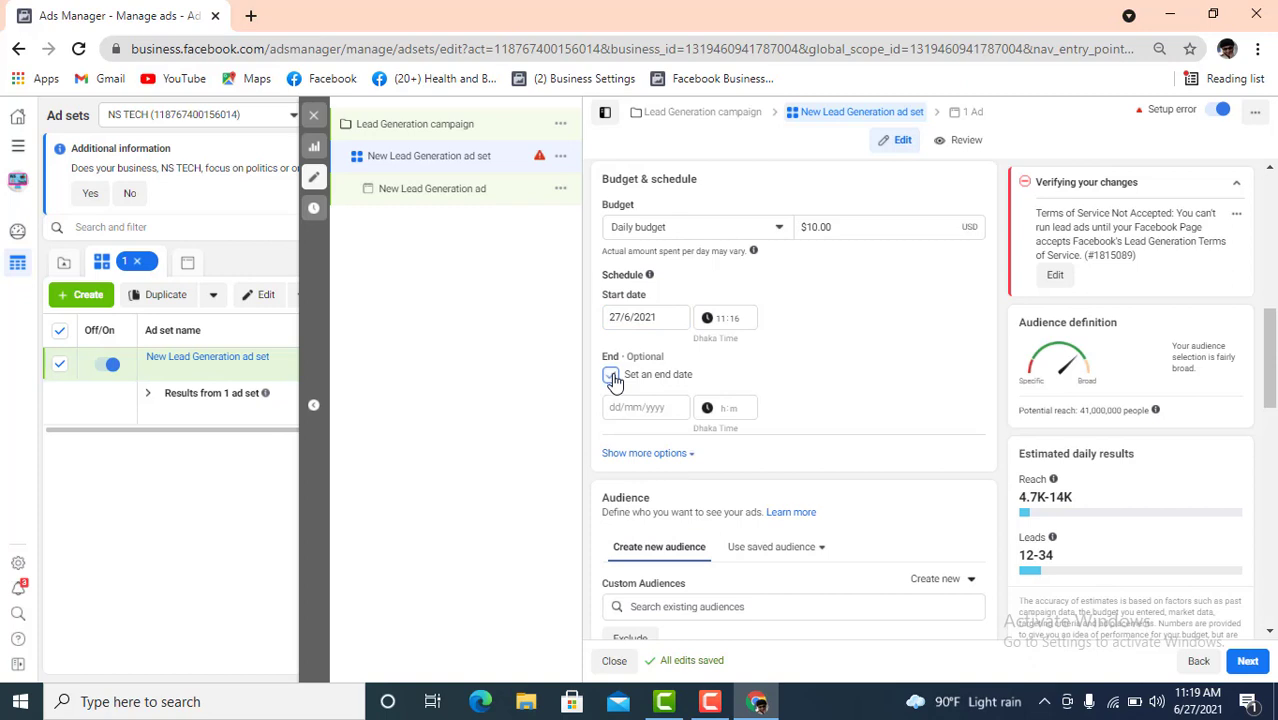
left_click(642, 408)
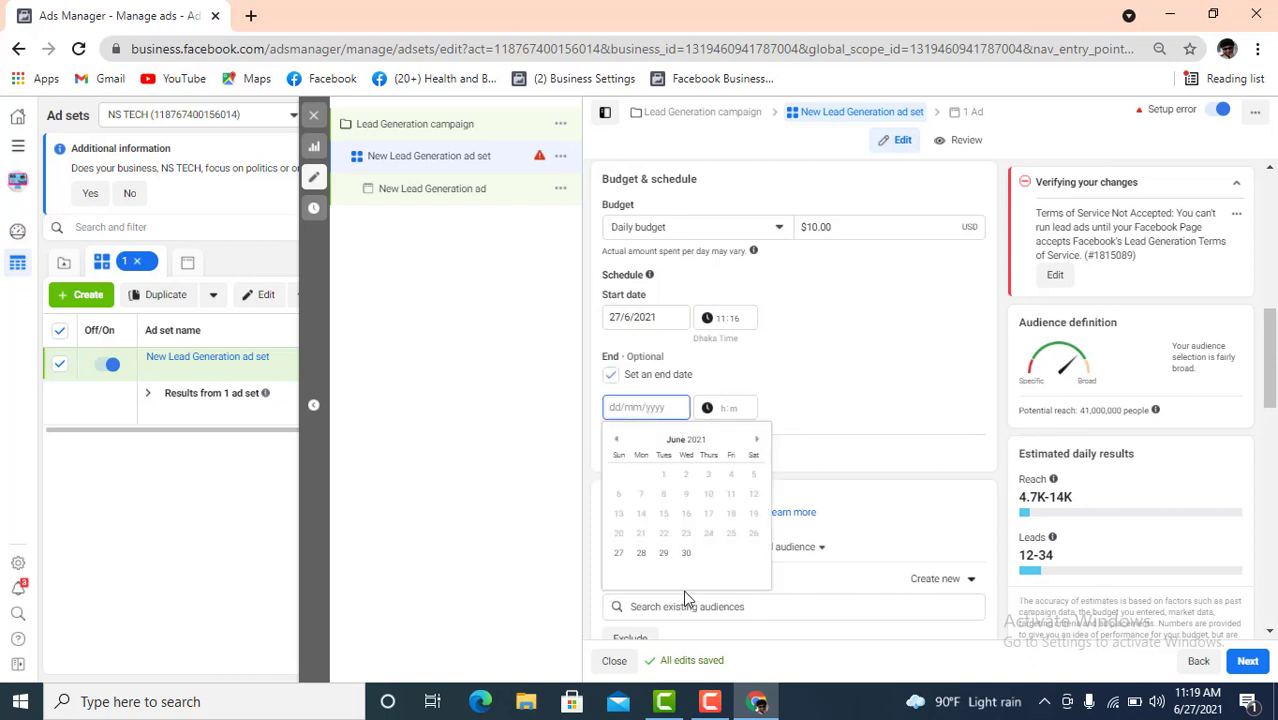
left_click(757, 440)
left_click(684, 496)
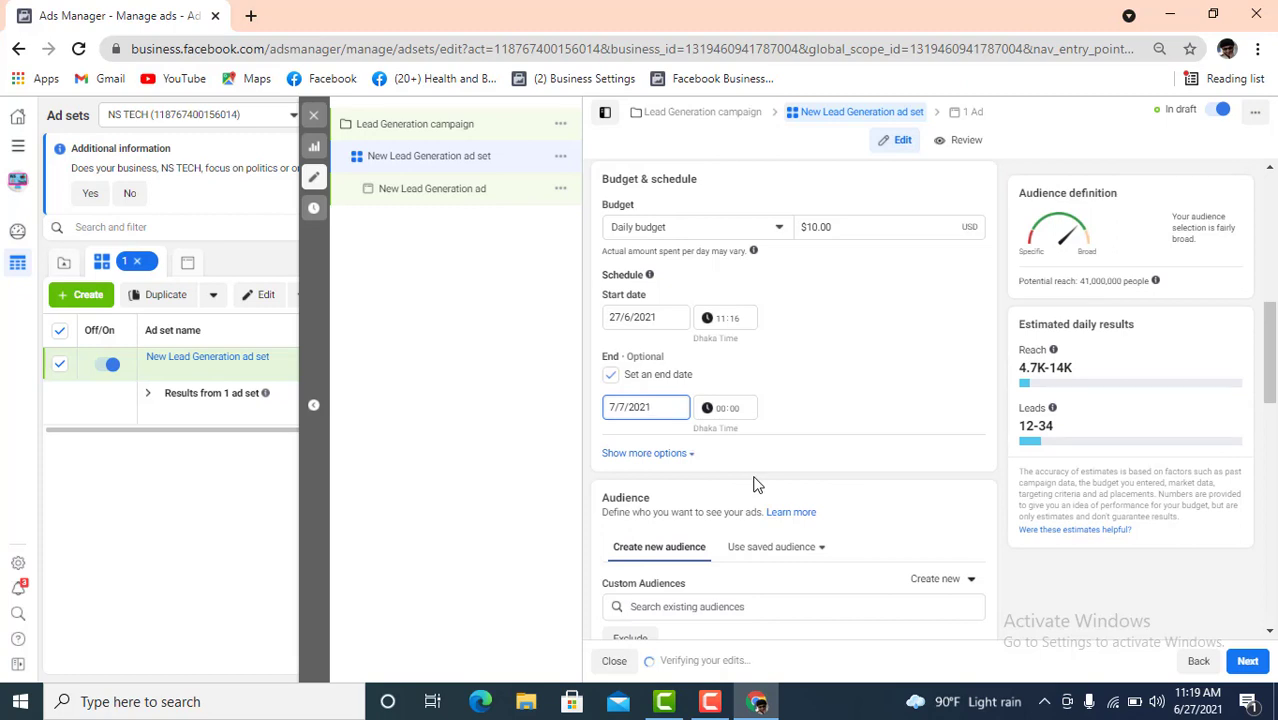
Review the ad set's audience, placement and optimisation settings and continue to the ad level
scroll(755, 484, "down", 1)
scroll(755, 484, "down", 2)
scroll(755, 484, "down", 3)
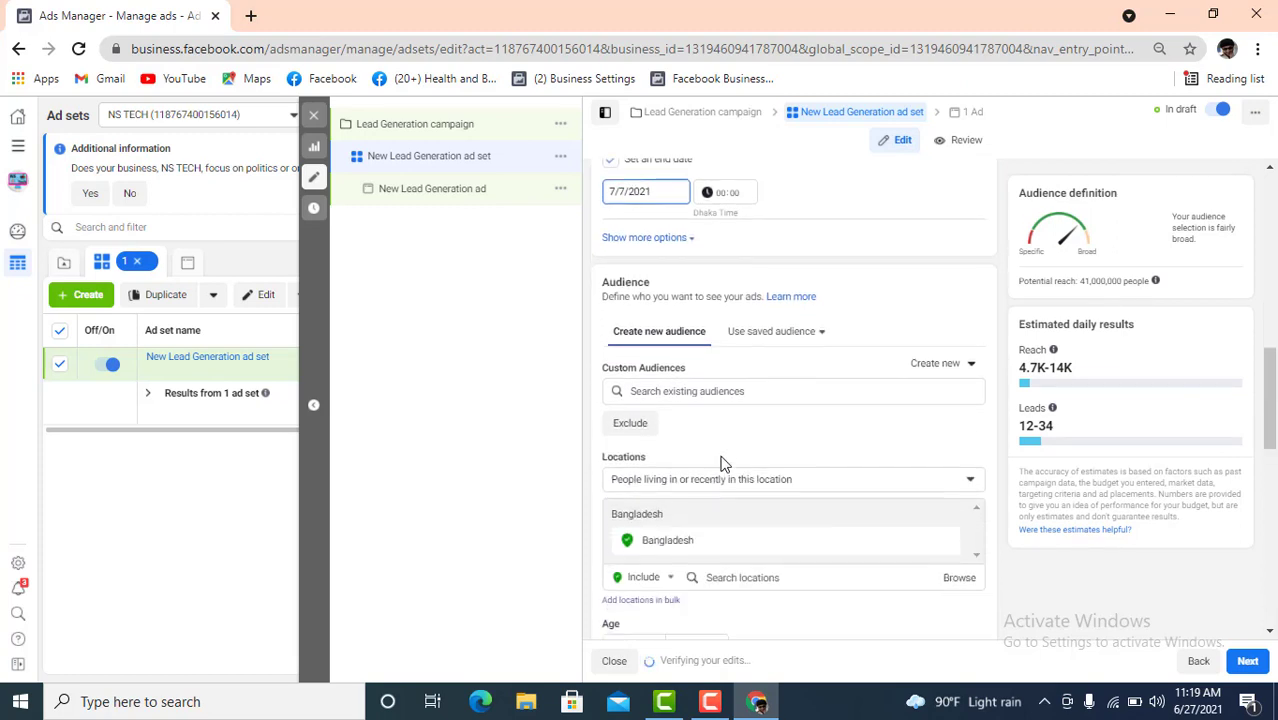
scroll(670, 356, "up", 1)
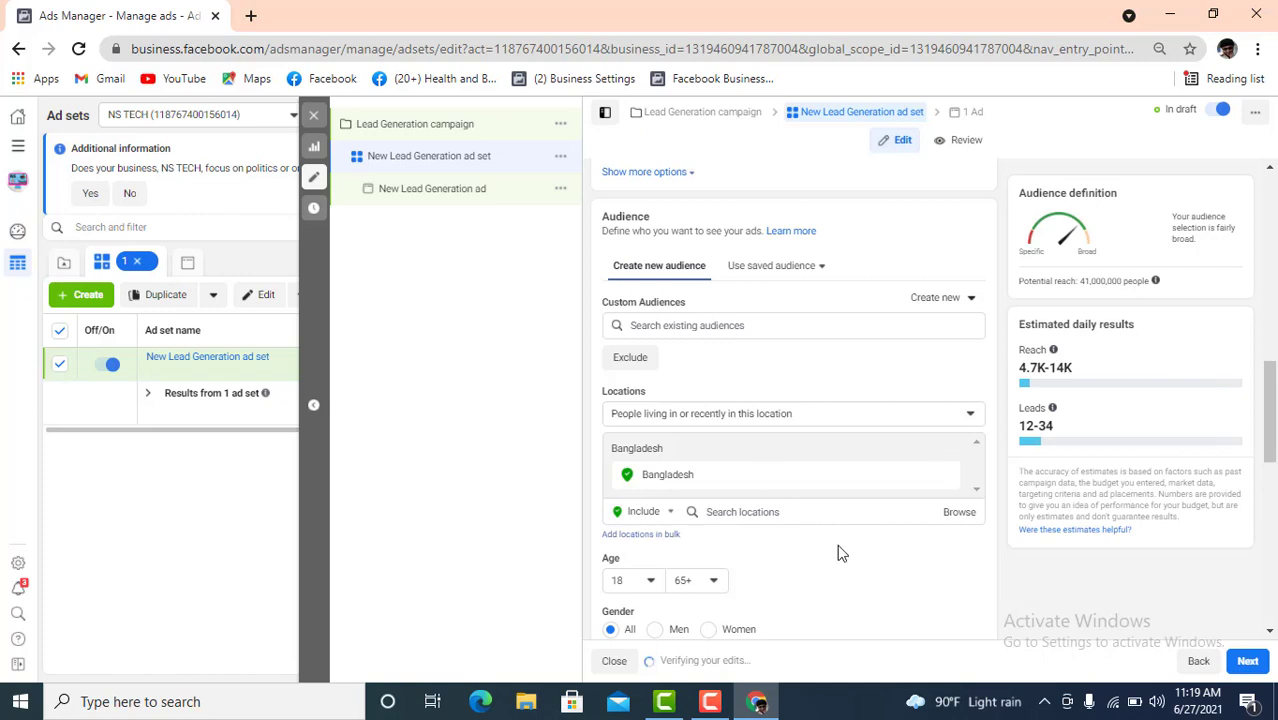
mouse_move(876, 495)
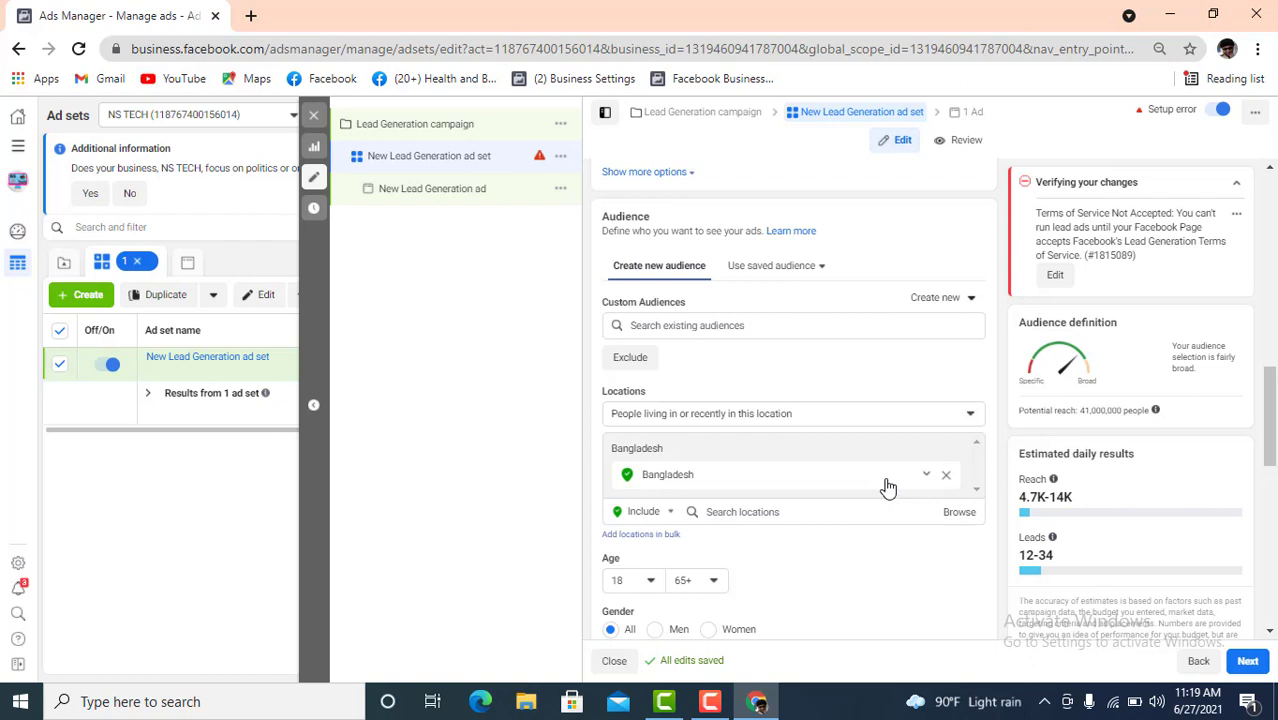
scroll(800, 478, "down", 3)
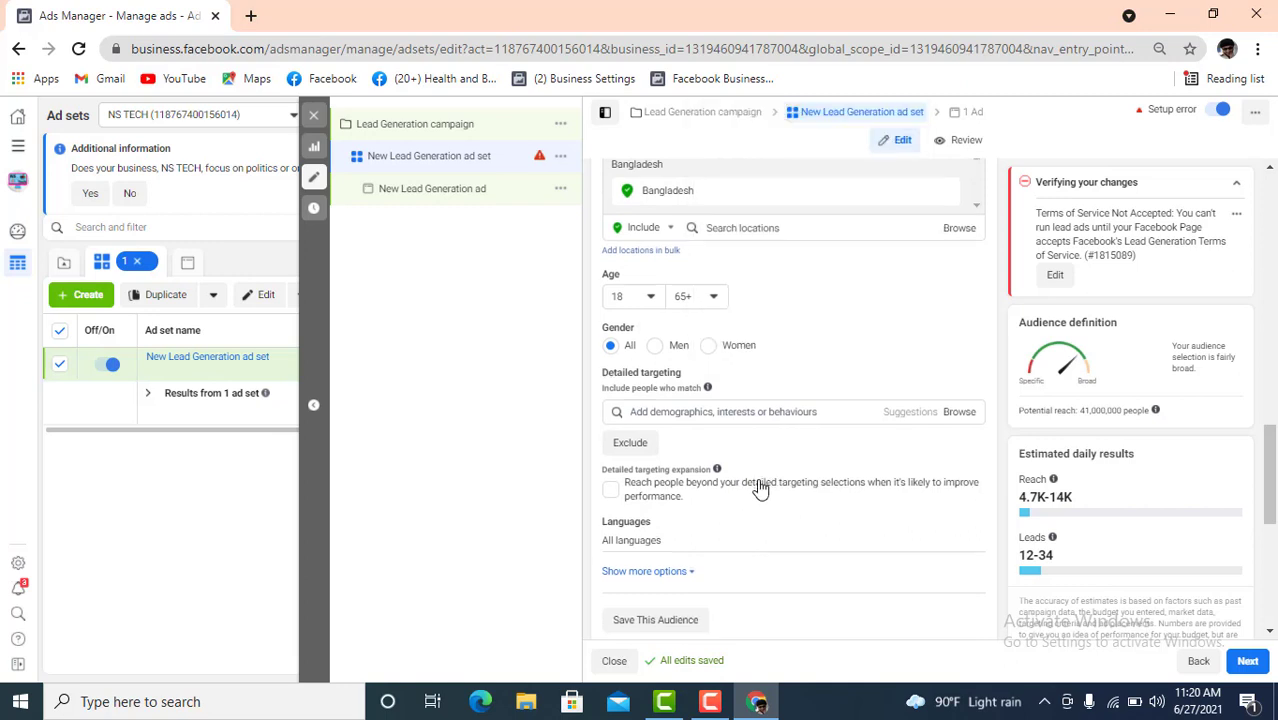
scroll(765, 490, "down", 2)
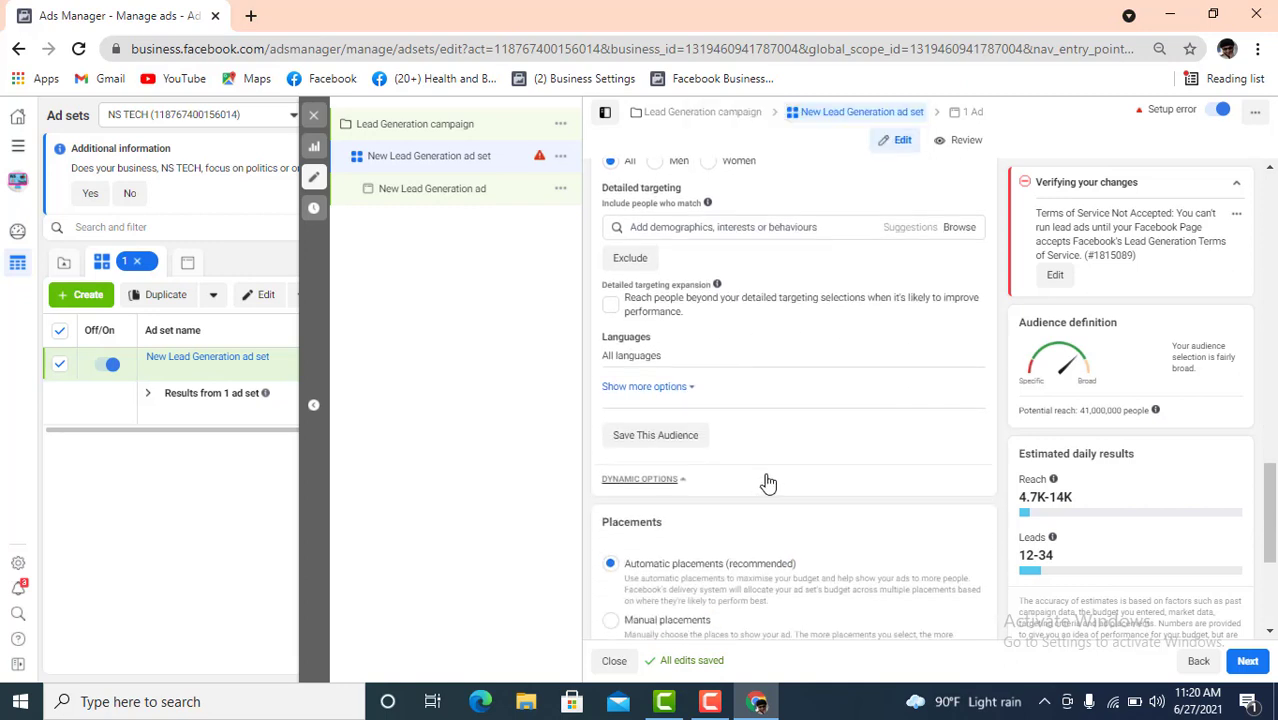
scroll(768, 484, "down", 2)
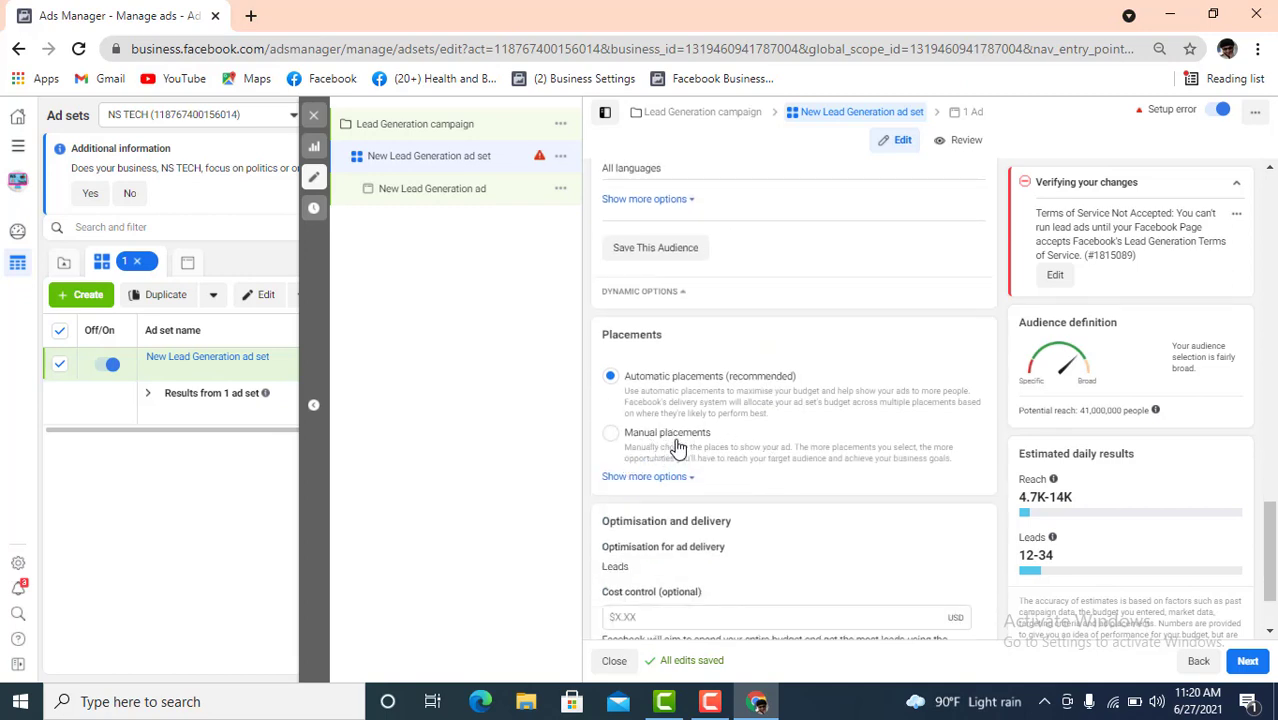
scroll(855, 490, "down", 1)
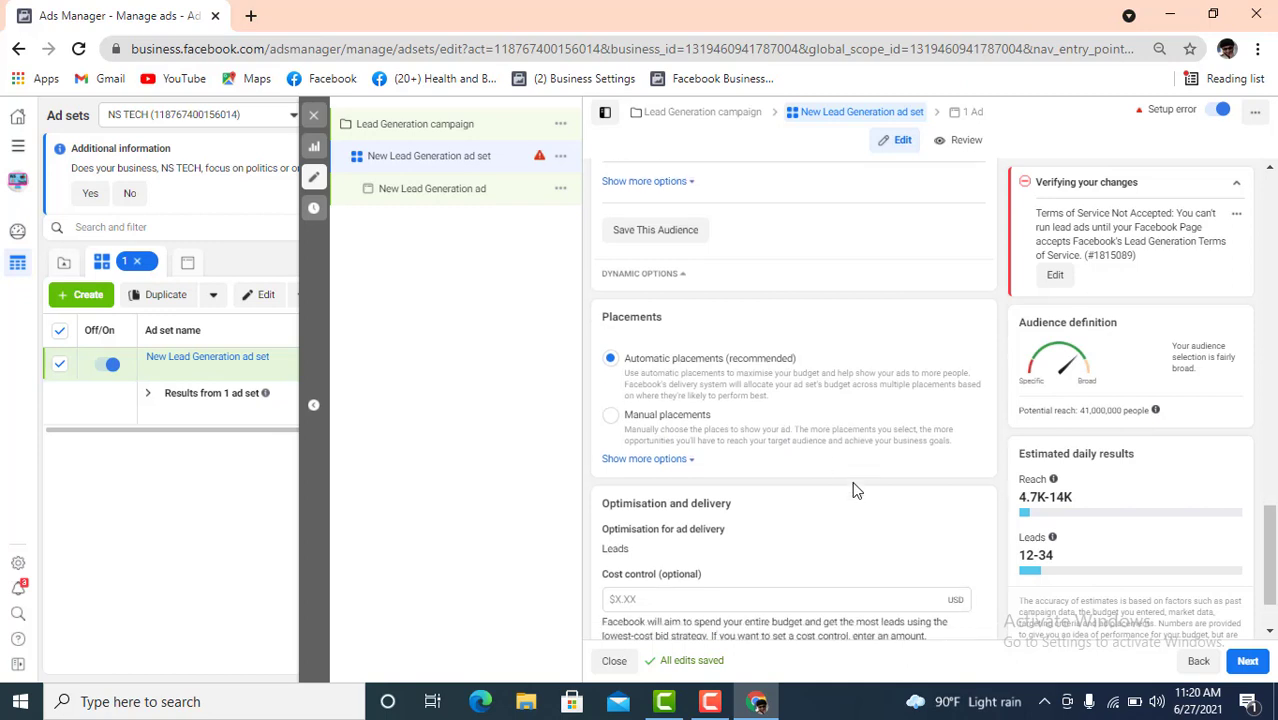
scroll(855, 490, "down", 1)
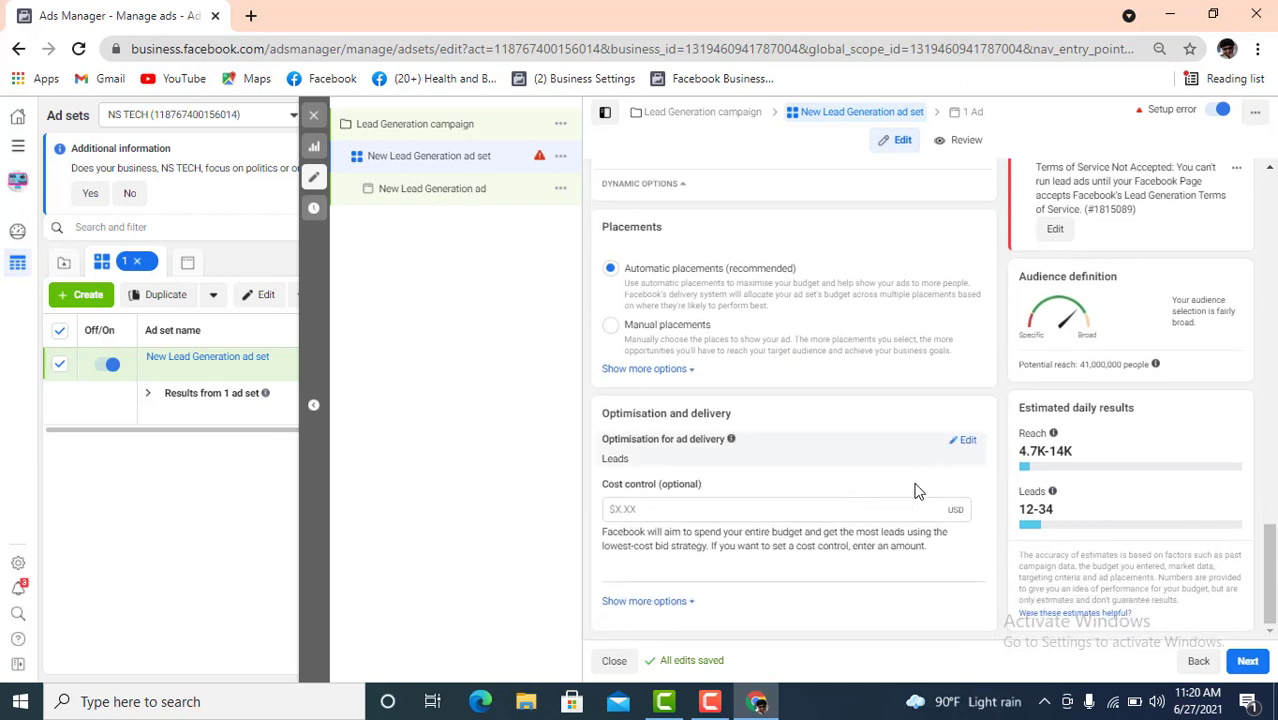
left_click(1247, 662)
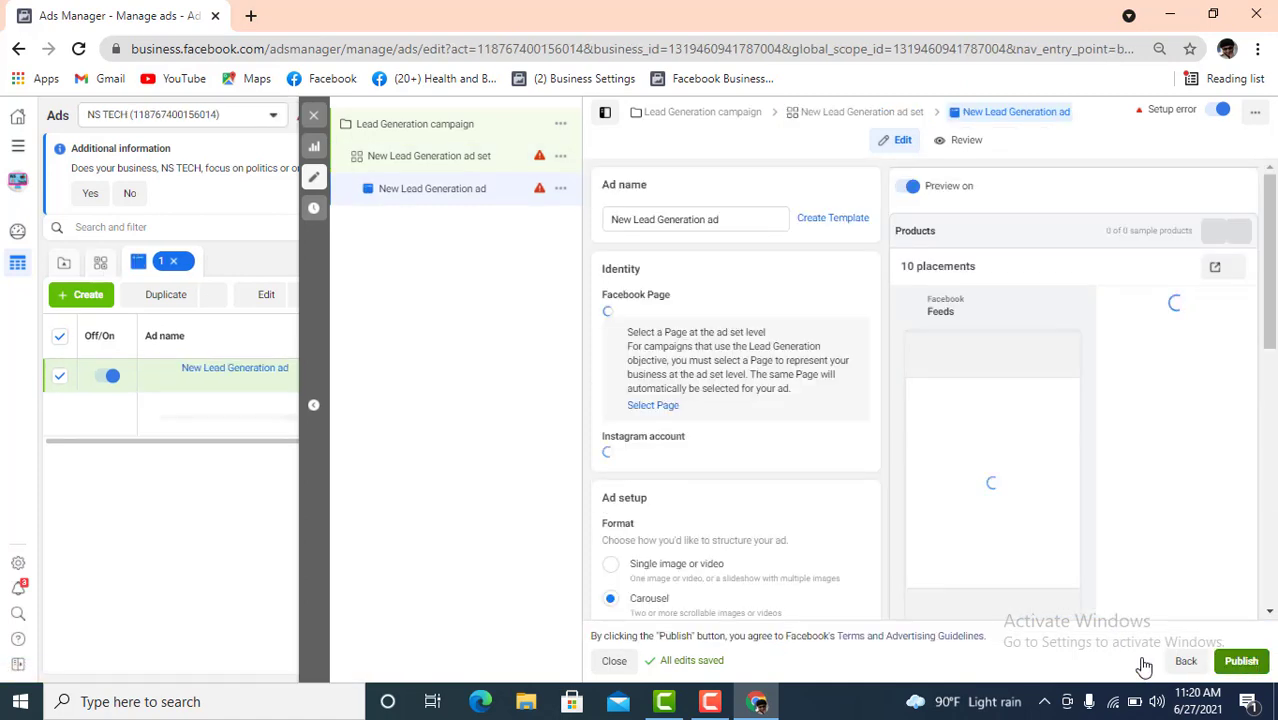
left_click(775, 216)
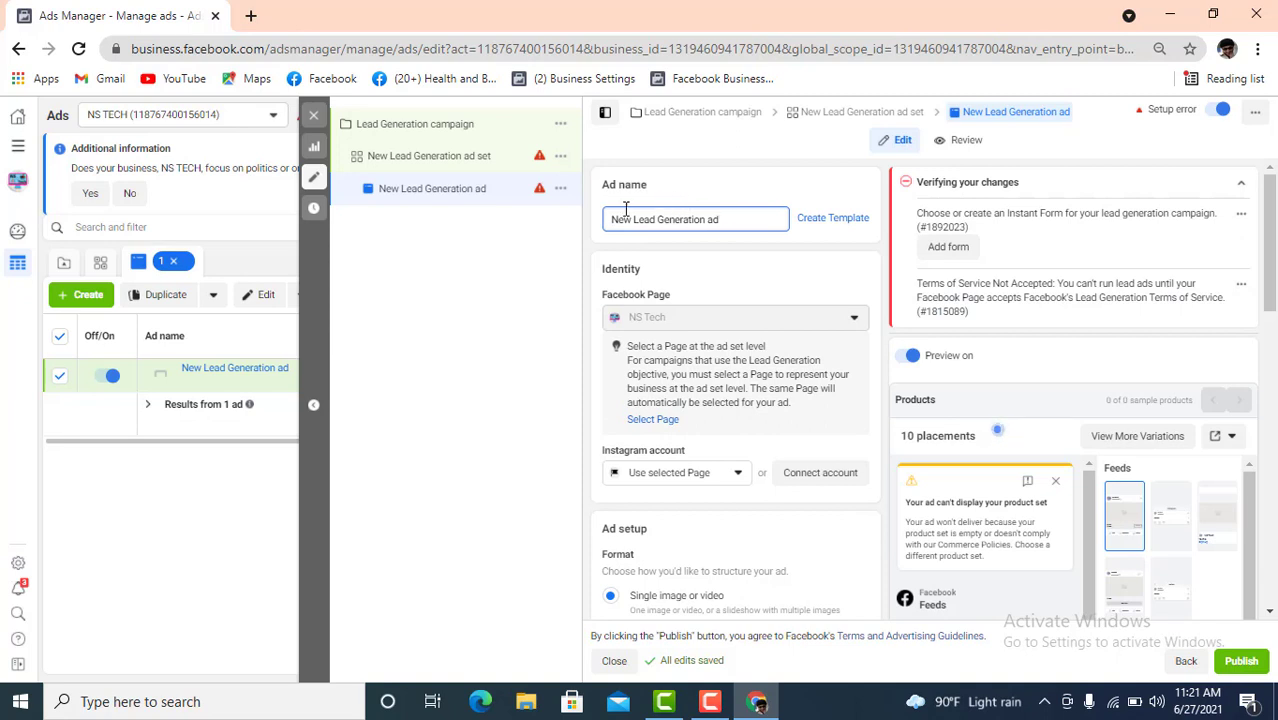
left_click_drag(683, 219, 664, 219)
scroll(722, 334, "down", 2)
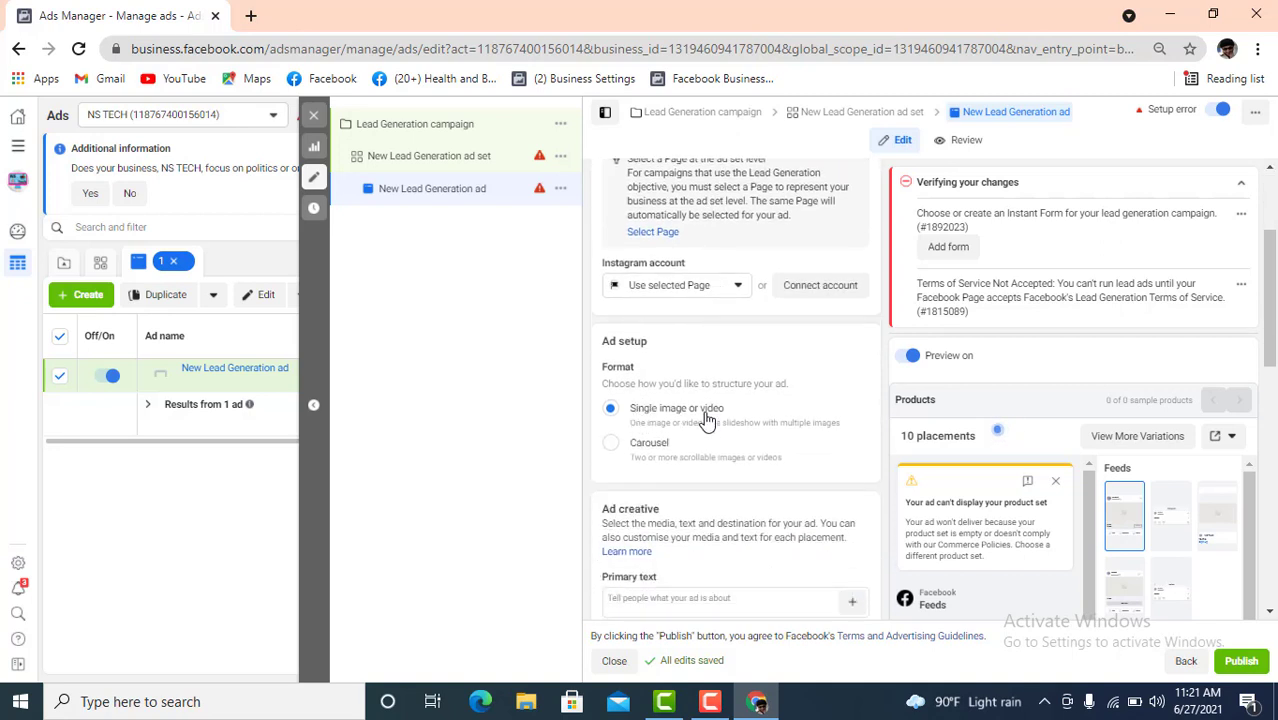
Try the Carousel format for the ad and return it to Single image or video
left_click(618, 443)
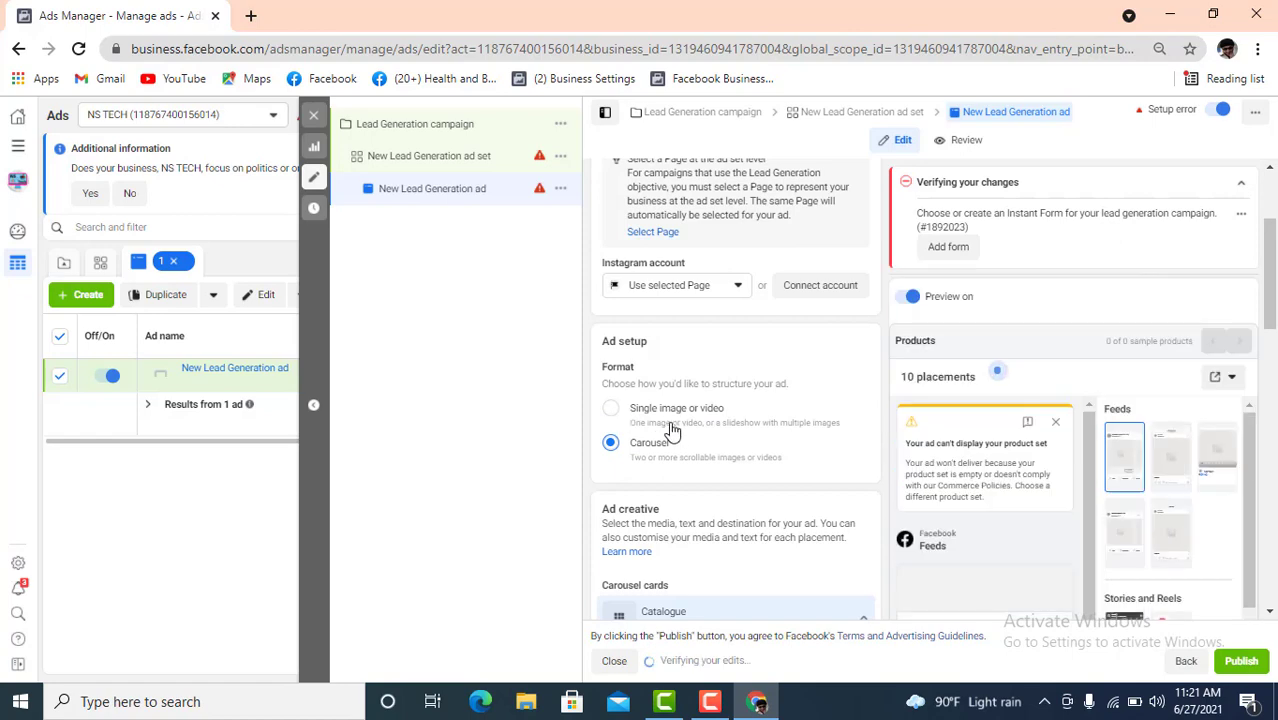
scroll(750, 443, "down", 3)
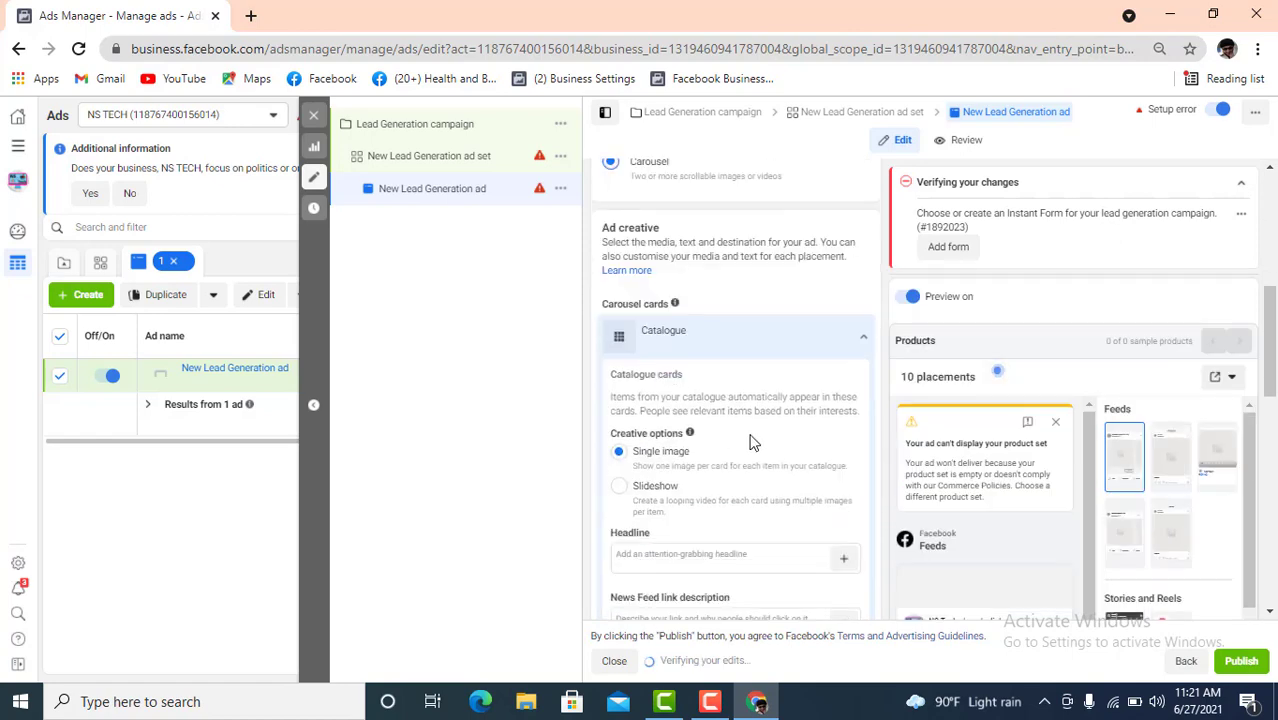
scroll(753, 443, "up", 1)
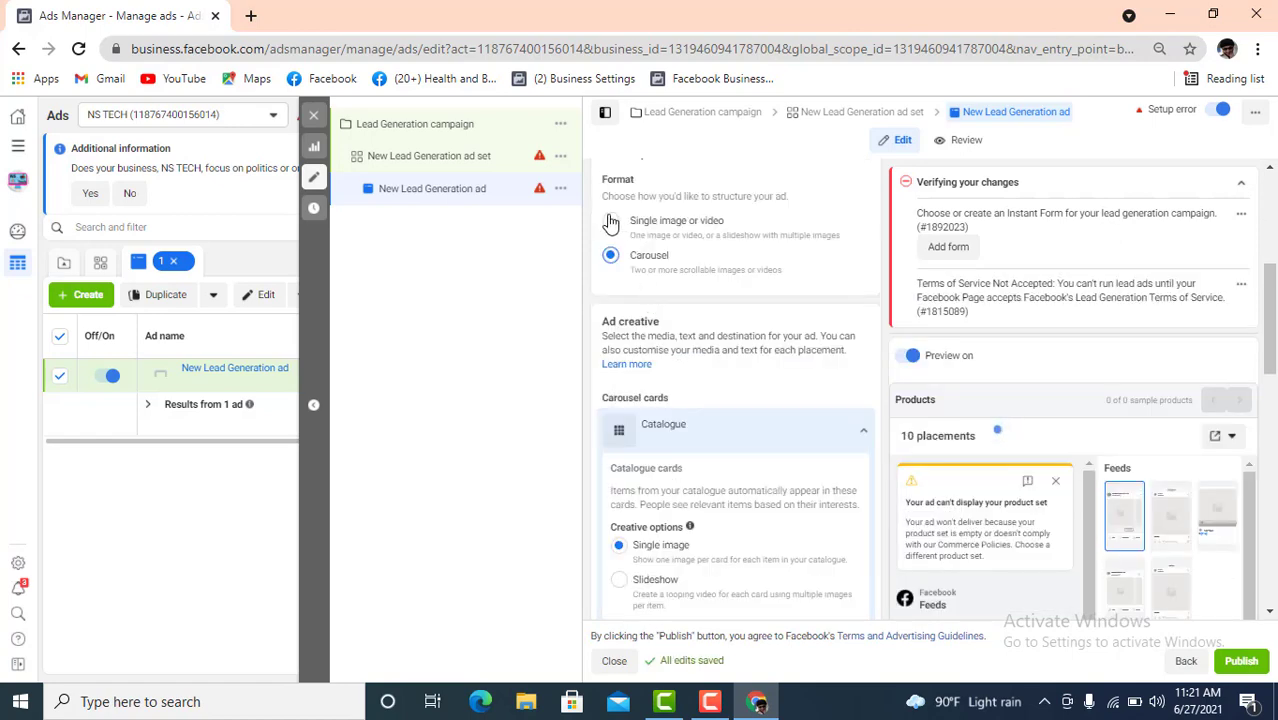
left_click(676, 221)
Enter "Lead Form" as the ad's primary text and "Data collect" as its headline
left_click(765, 411)
type("Lead Form")
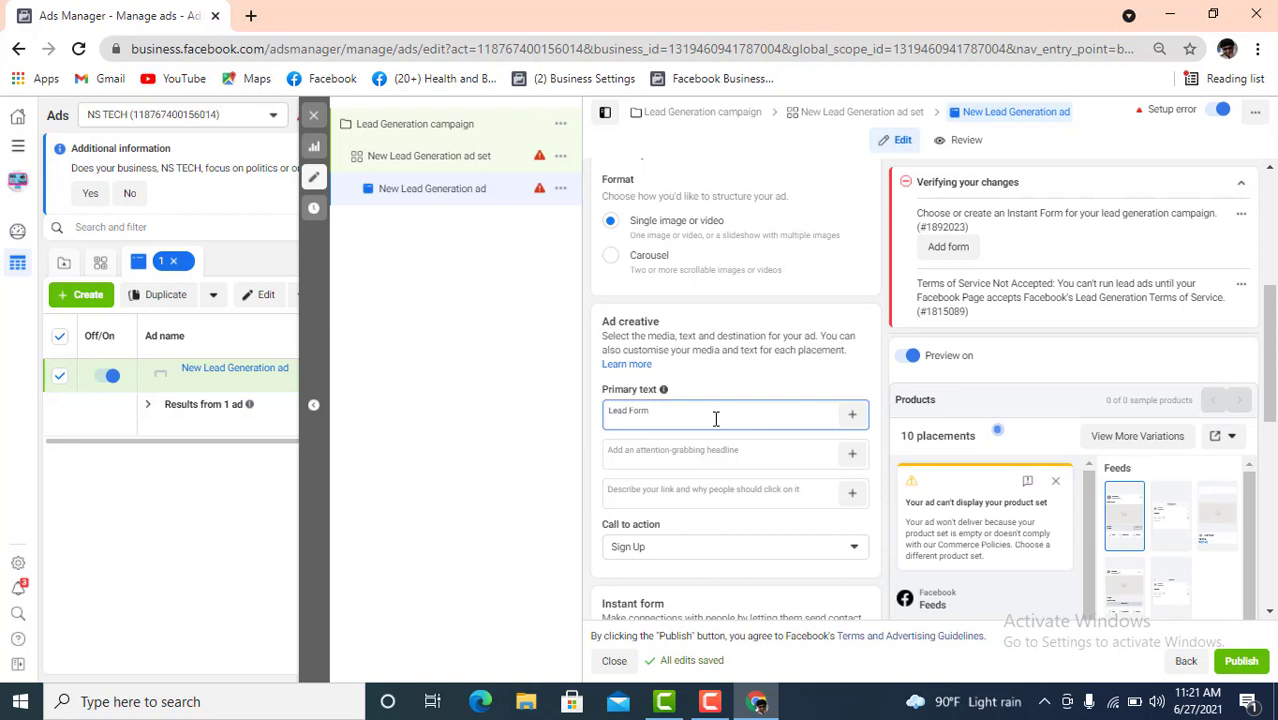
scroll(715, 418, "down", 1)
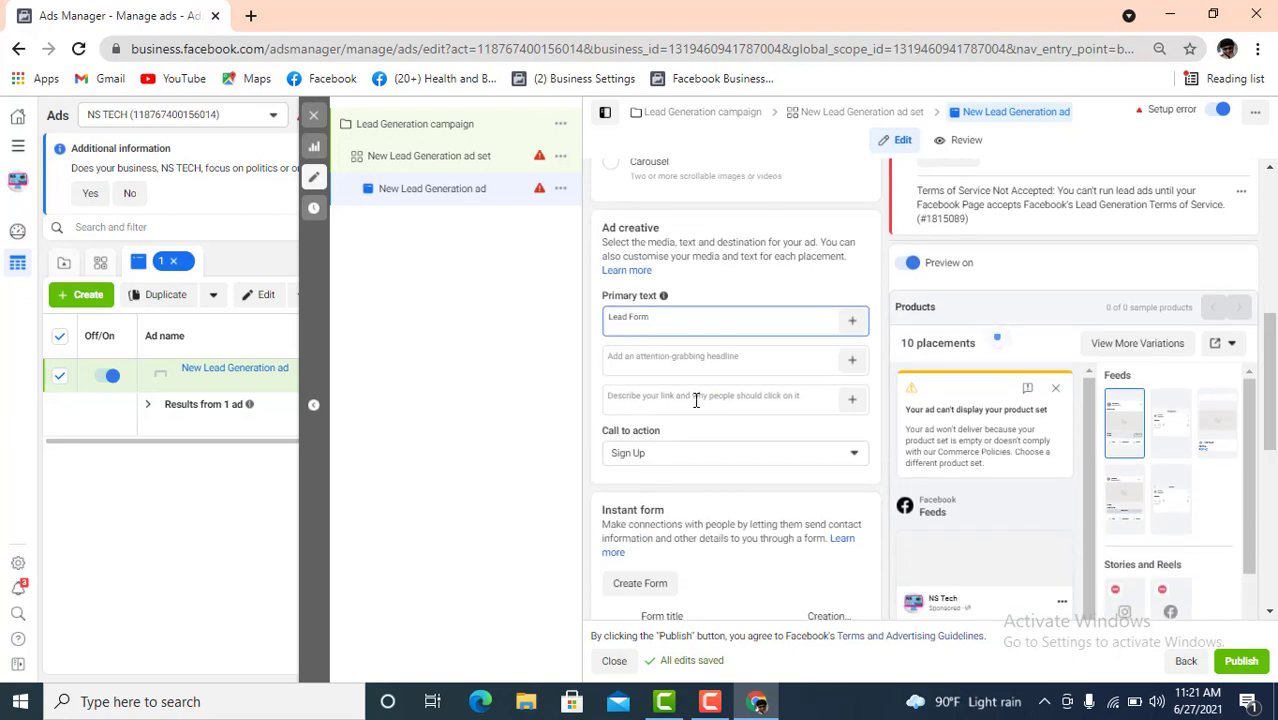
left_click(695, 360)
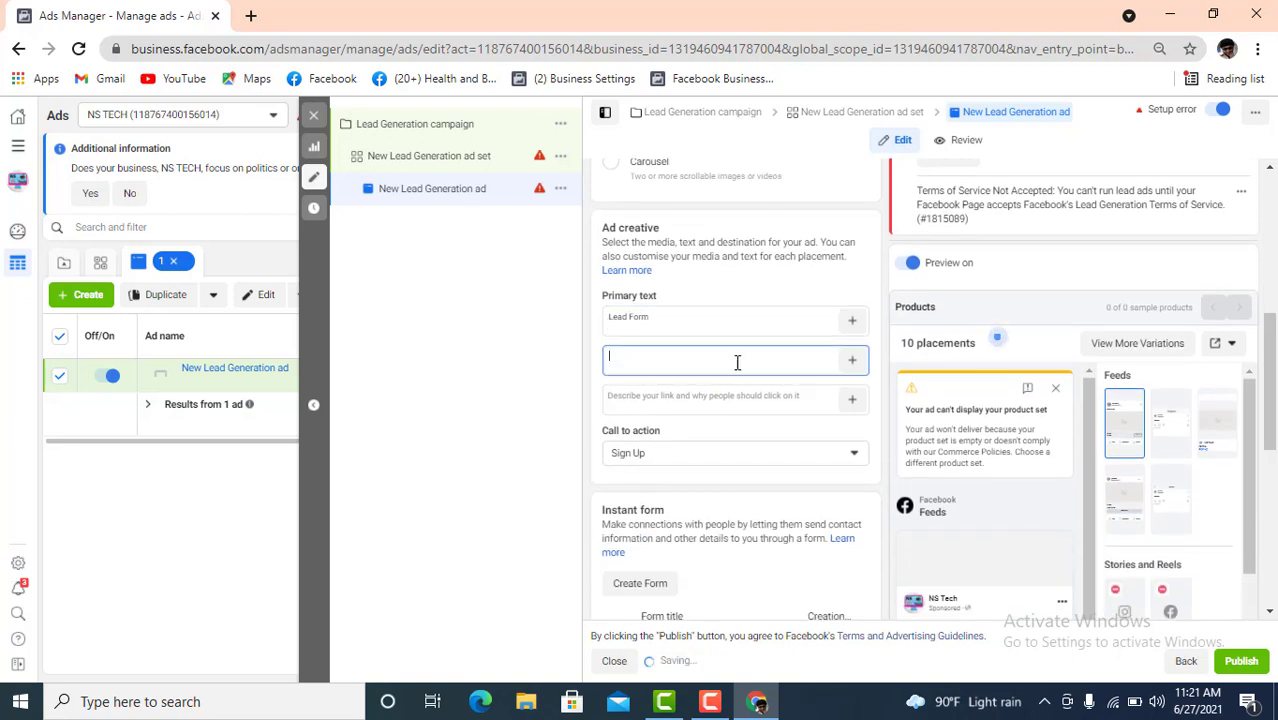
scroll(737, 362, "down", 1)
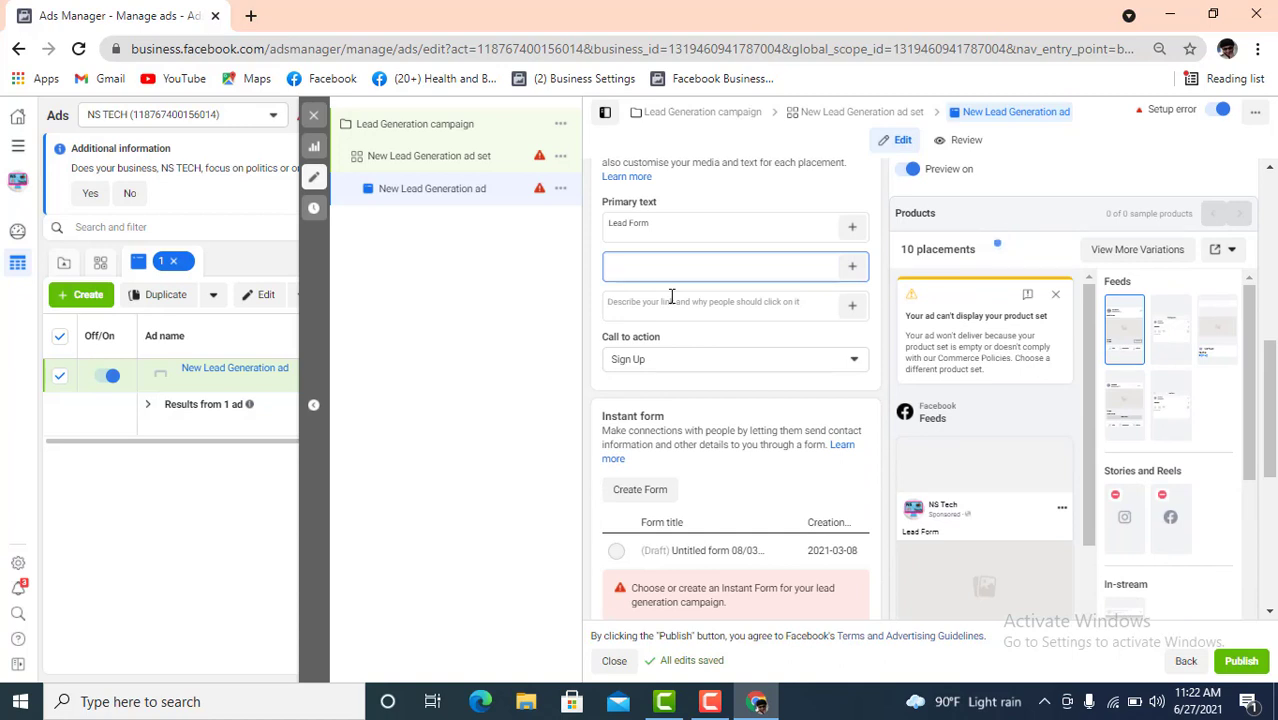
type("Data c")
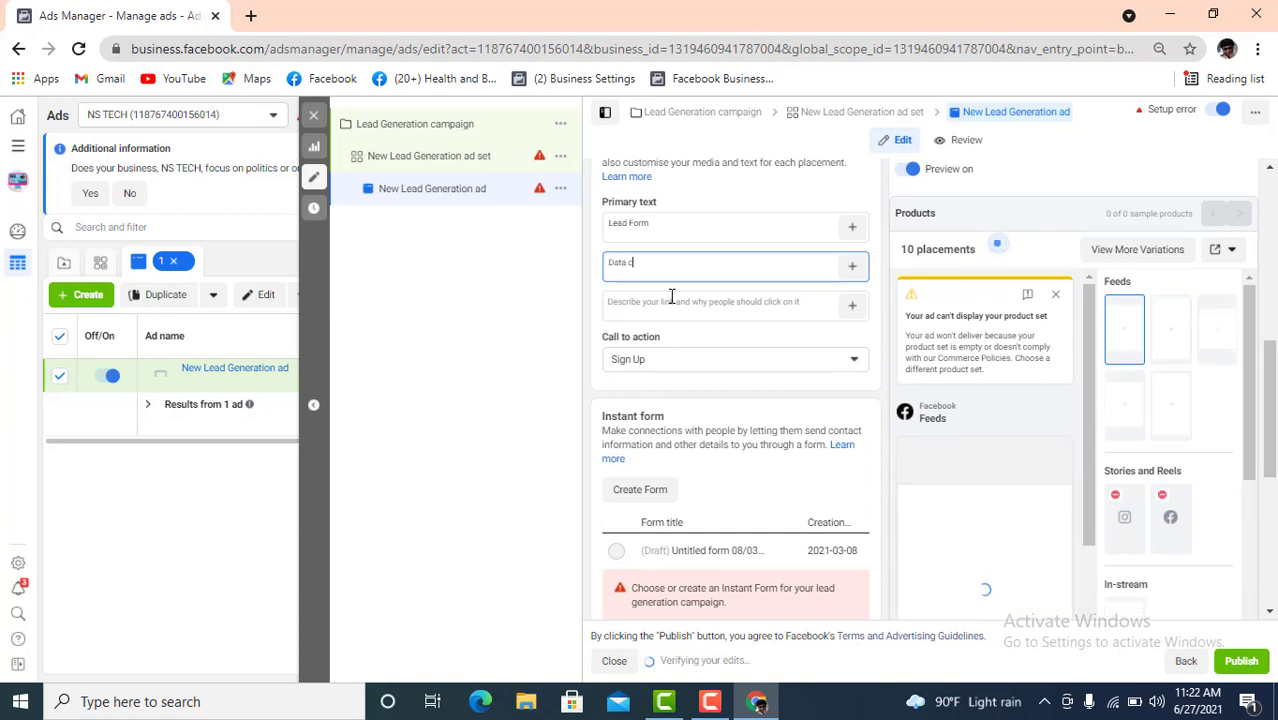
type("ollect")
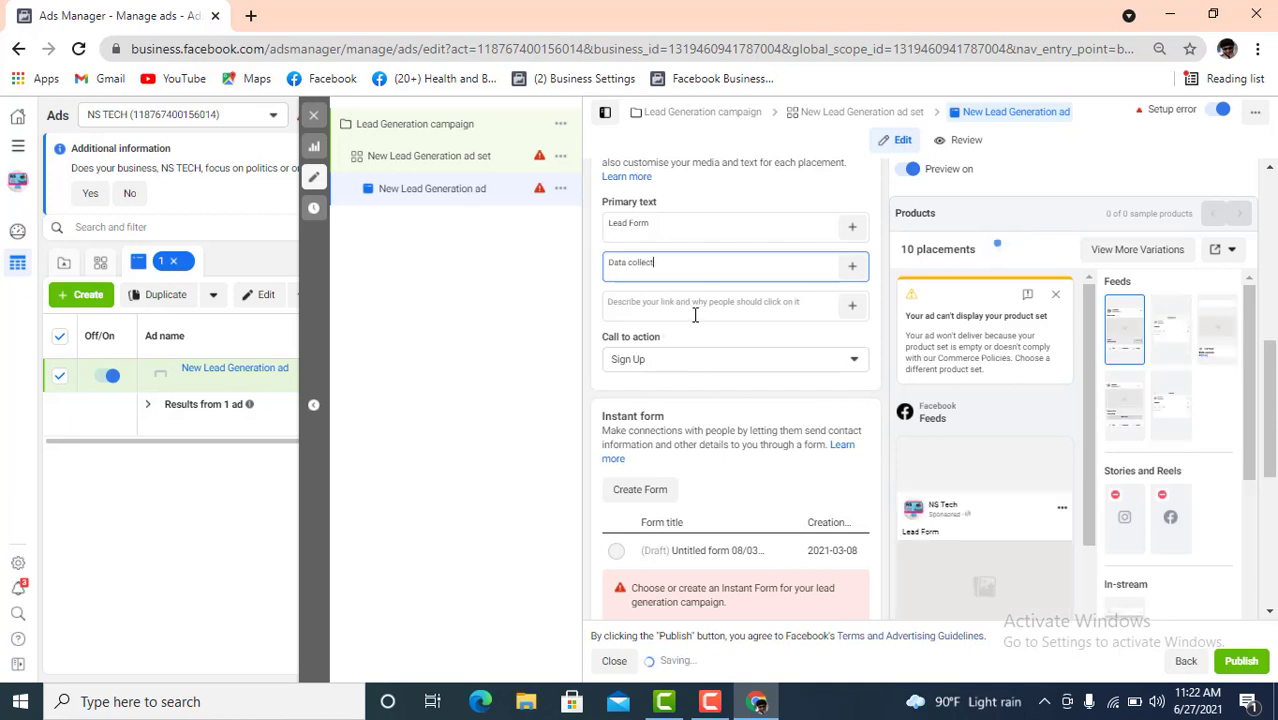
Examine the ad's call-to-action options, keeping Sign Up and leaving the link description empty
left_click(694, 308)
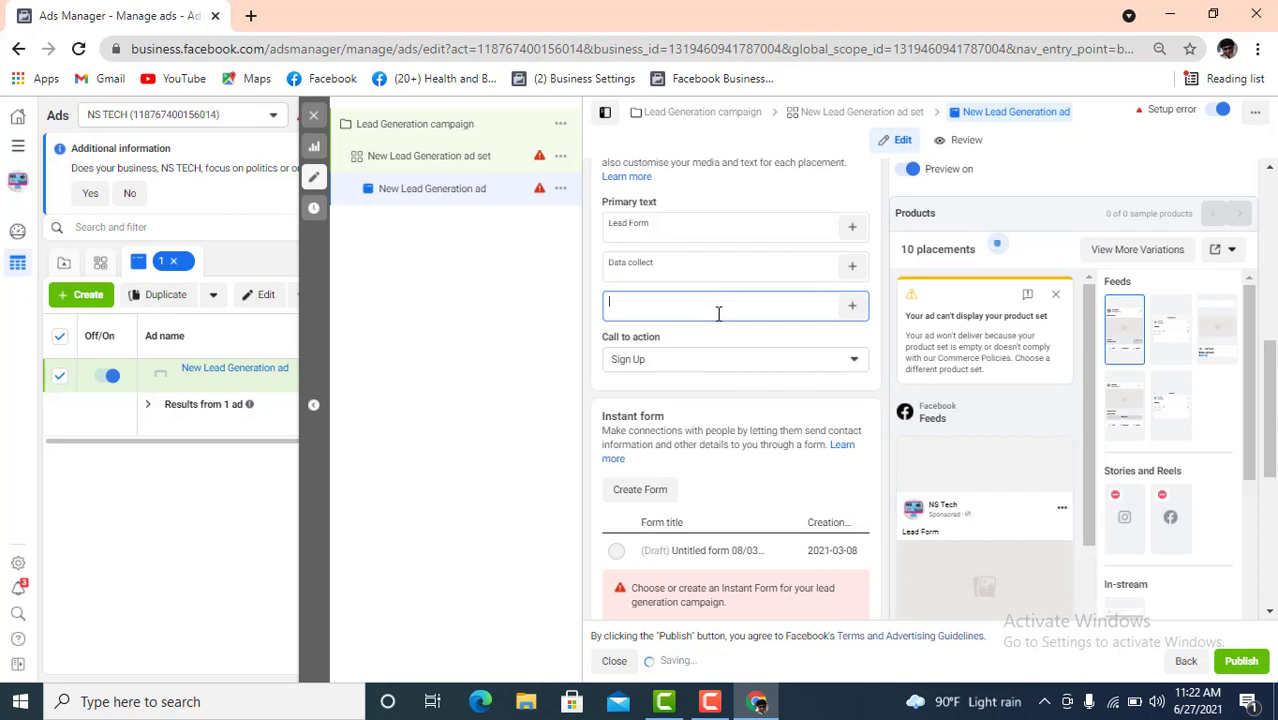
left_click(744, 362)
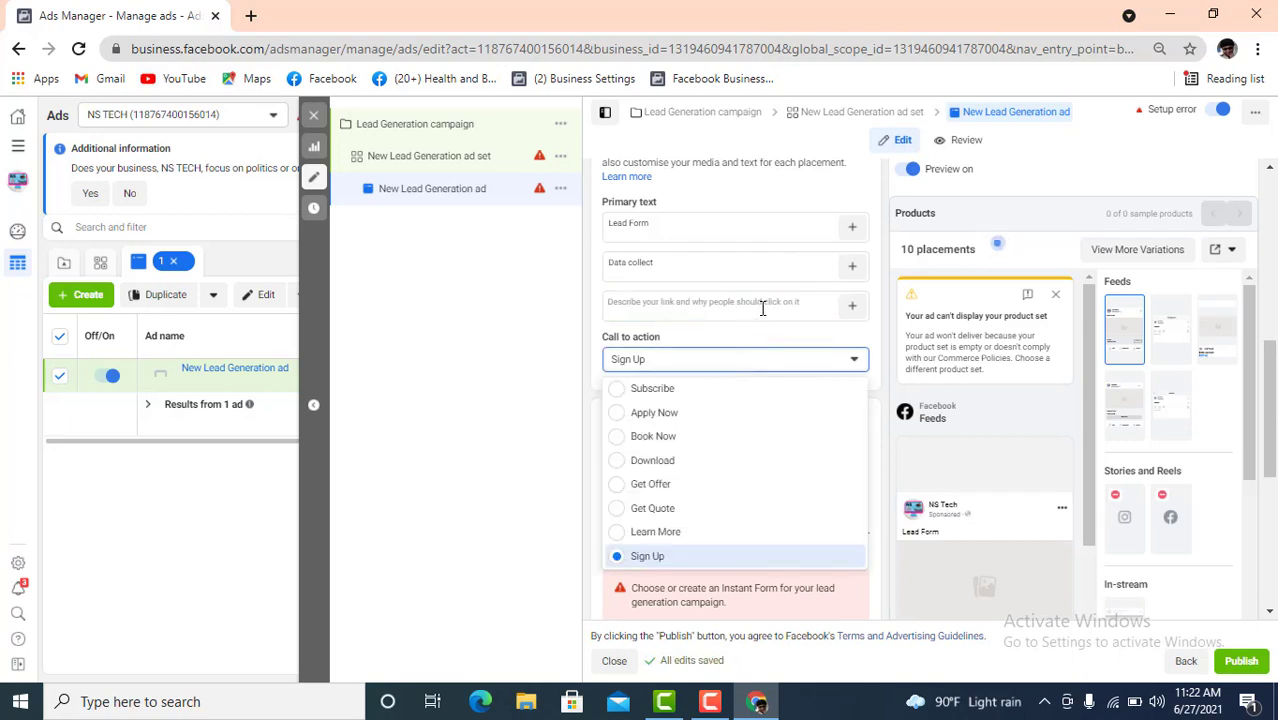
key("Escape")
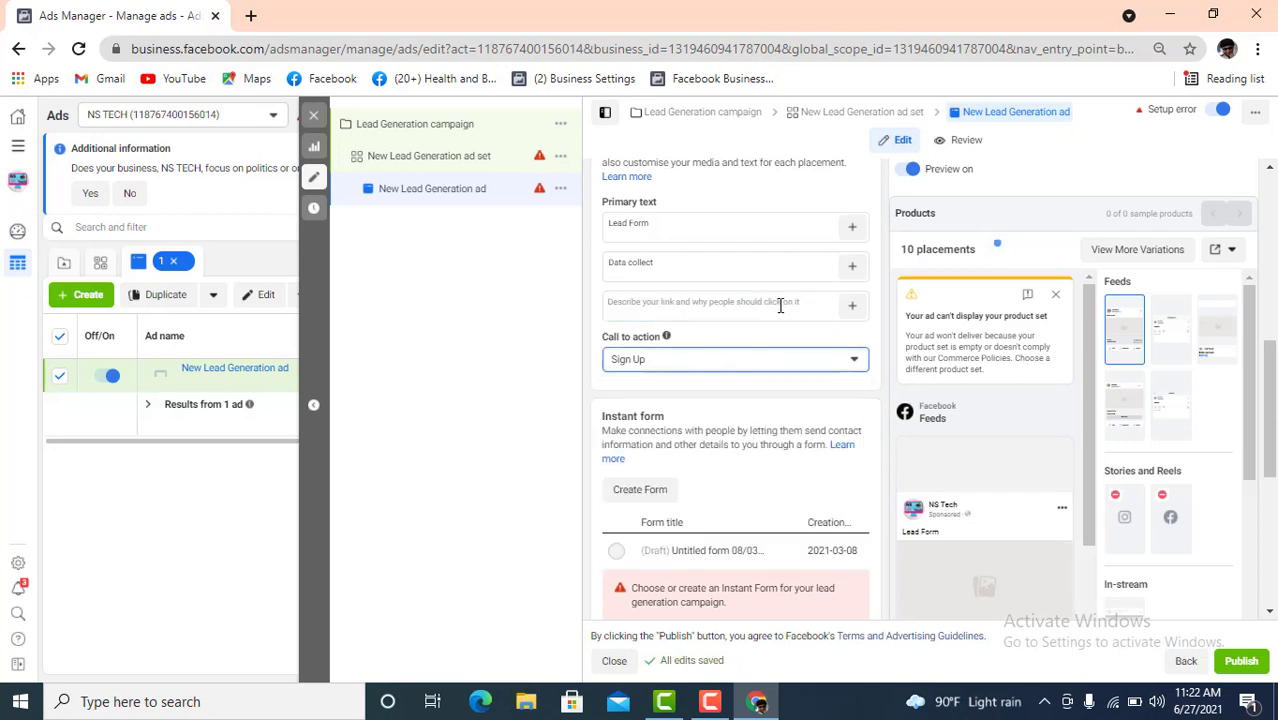
left_click(780, 305)
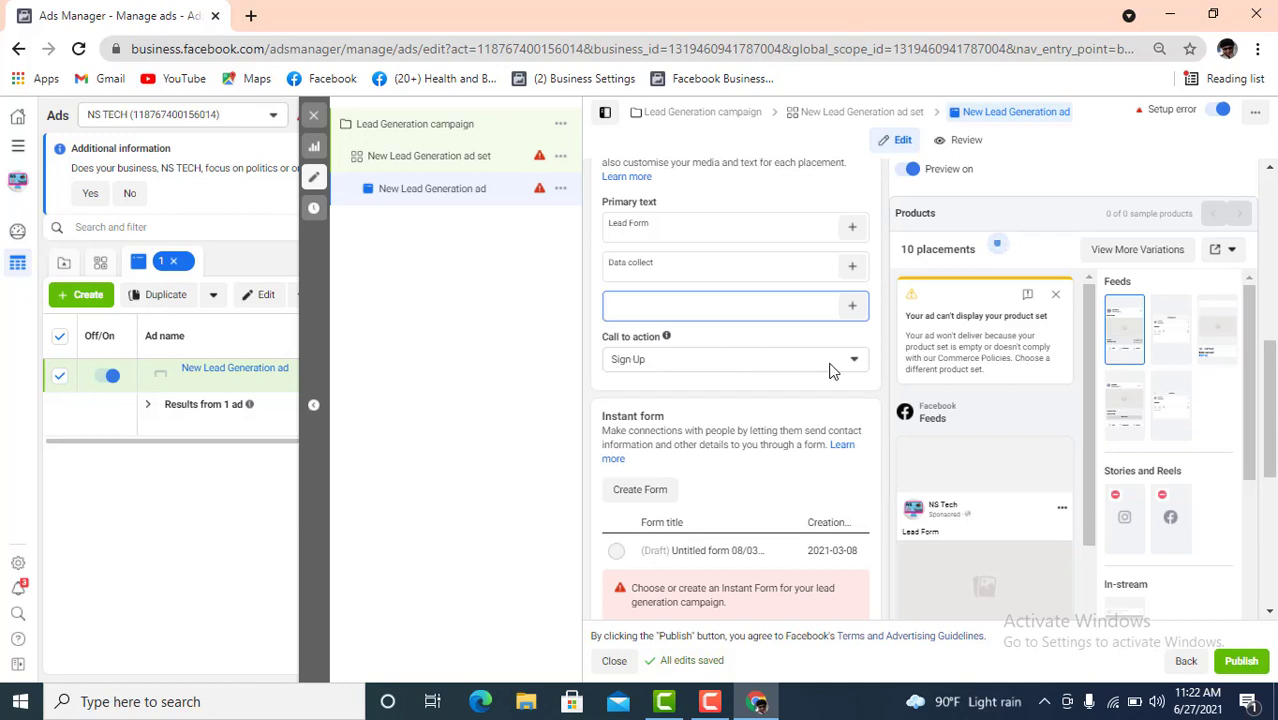
left_click(829, 364)
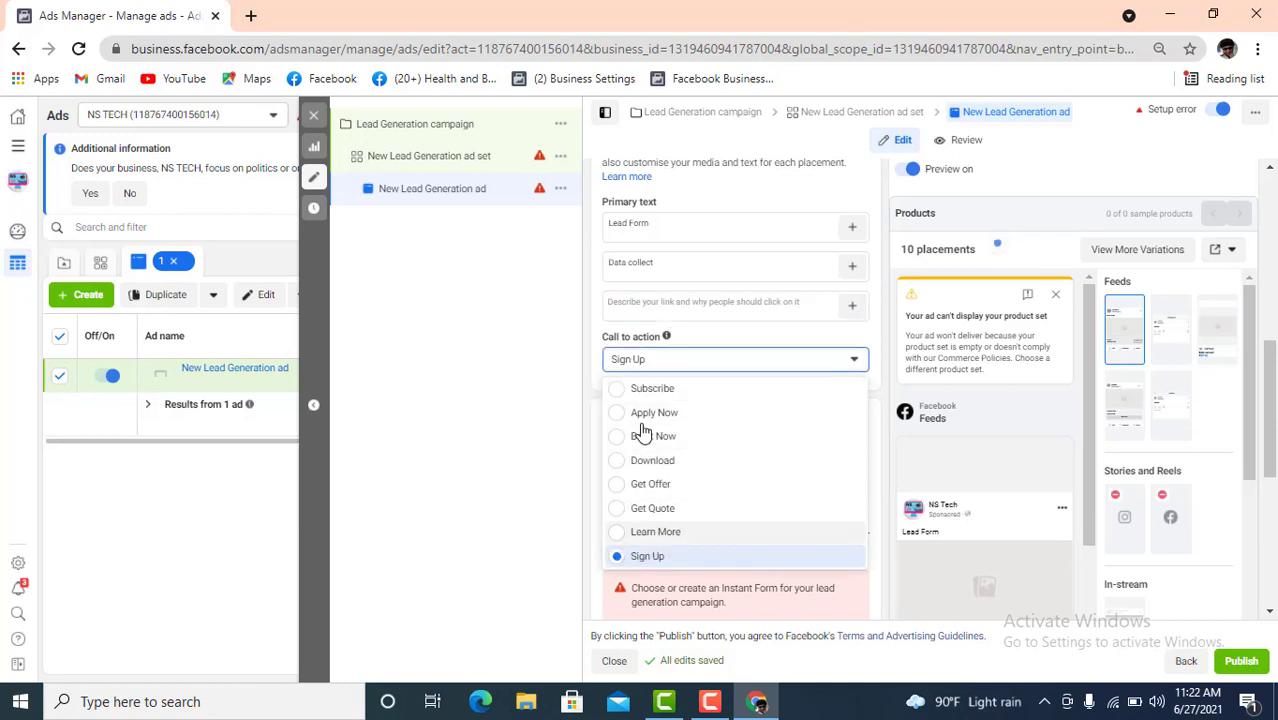
left_click(845, 358)
Create a new instant form for the ad and name it "Data Collect Form"
scroll(828, 390, "down", 1)
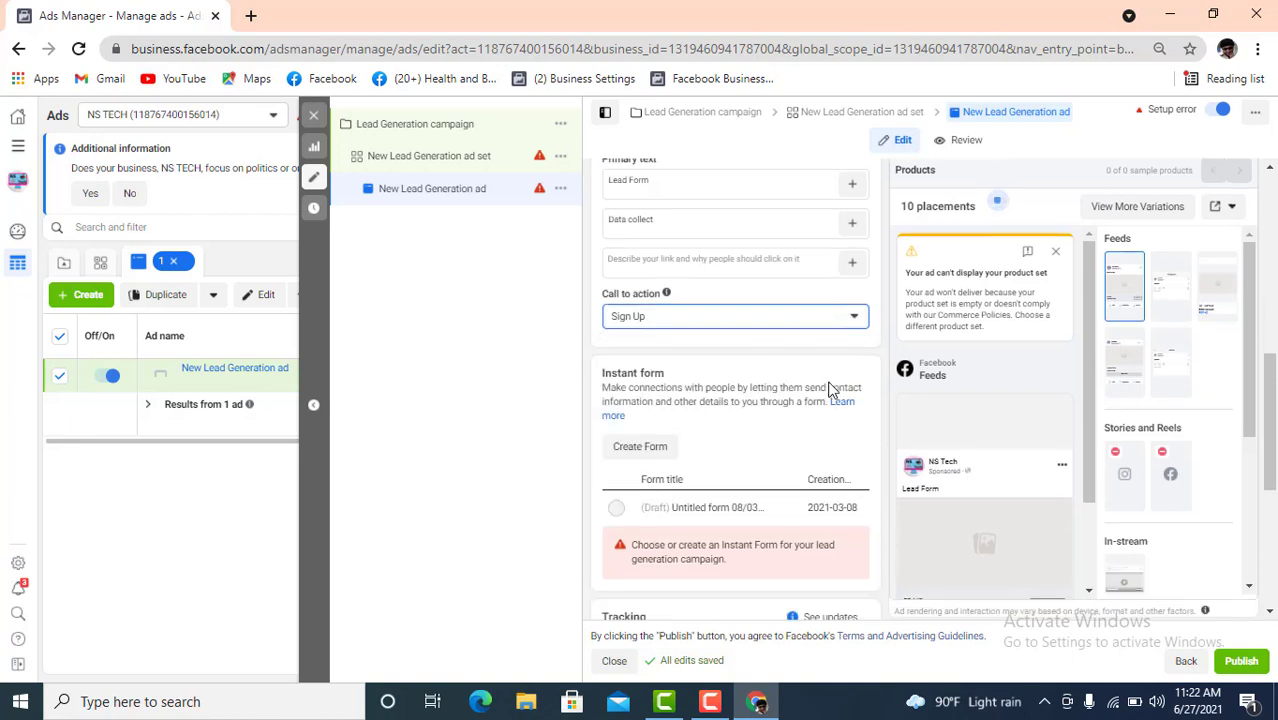
scroll(828, 390, "down", 3)
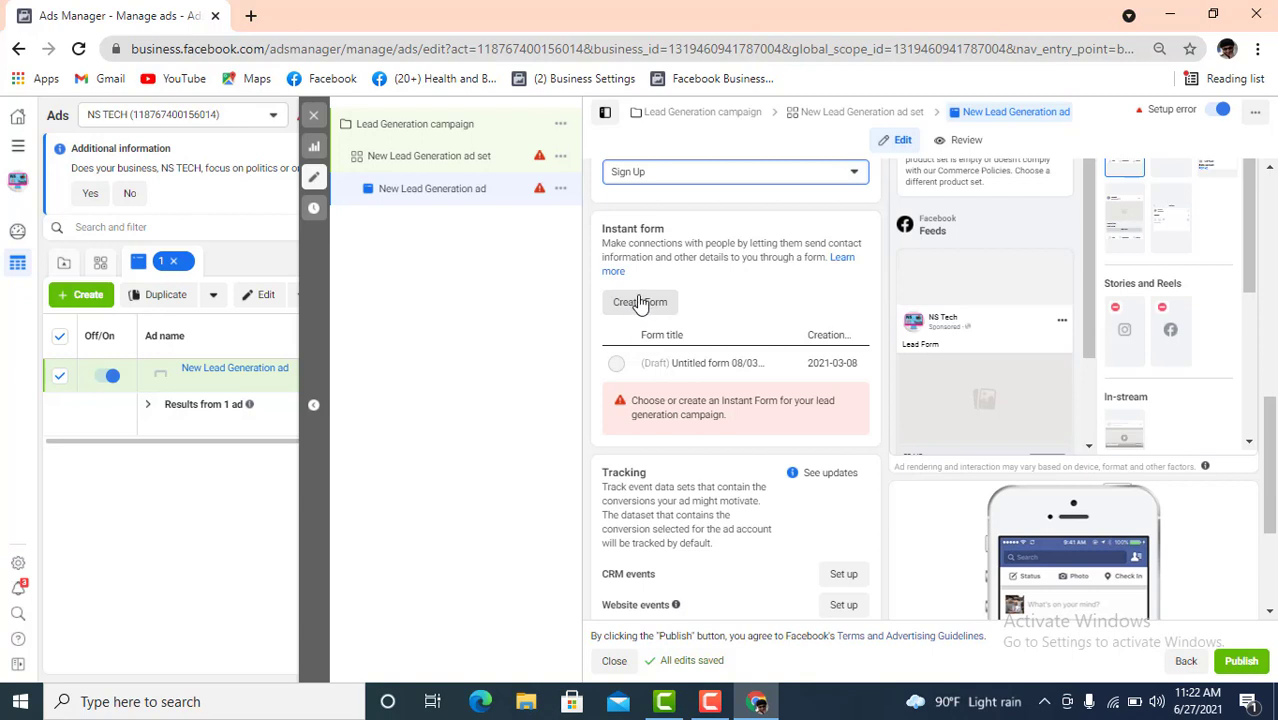
left_click(682, 337)
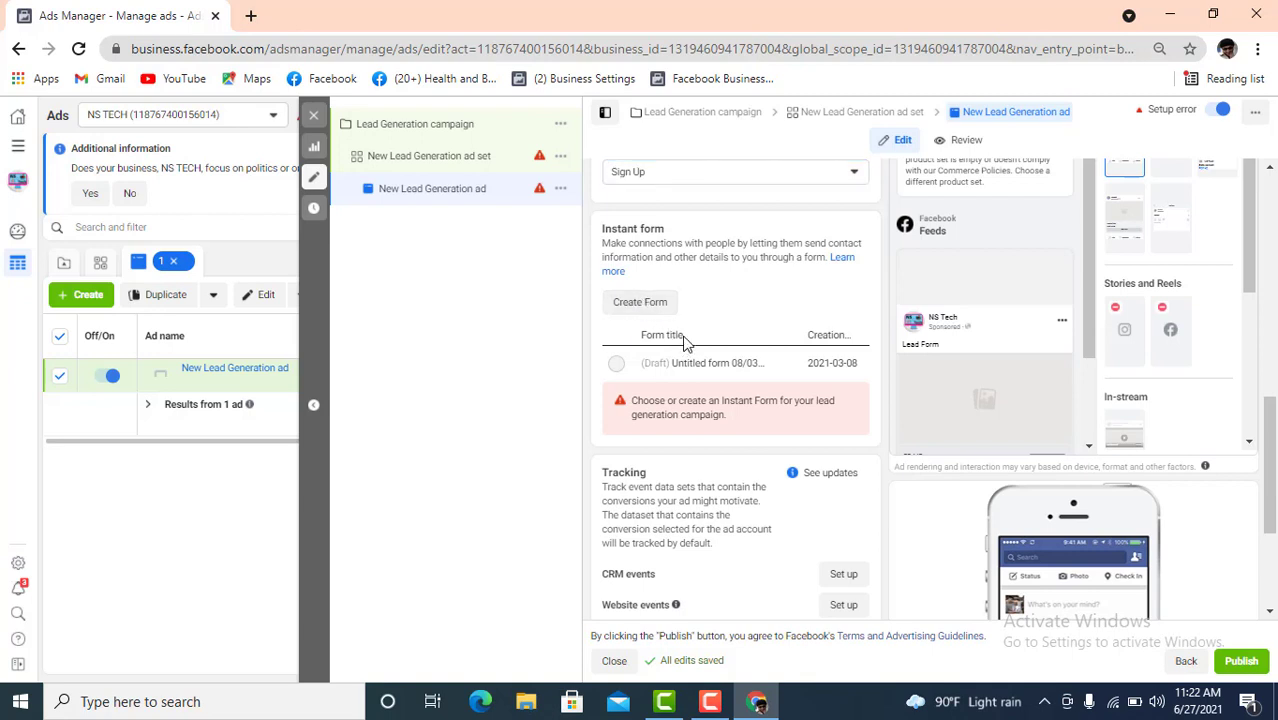
left_click(654, 310)
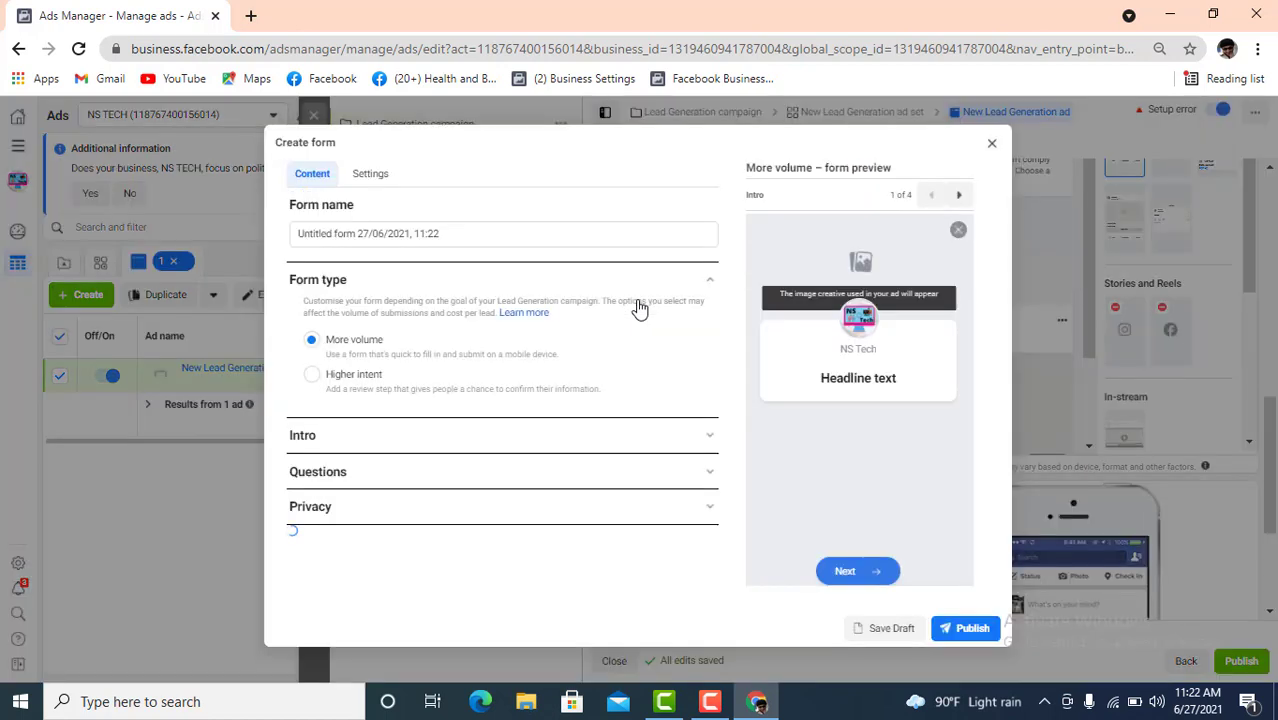
left_click(444, 234)
left_click_drag(448, 234, 246, 229)
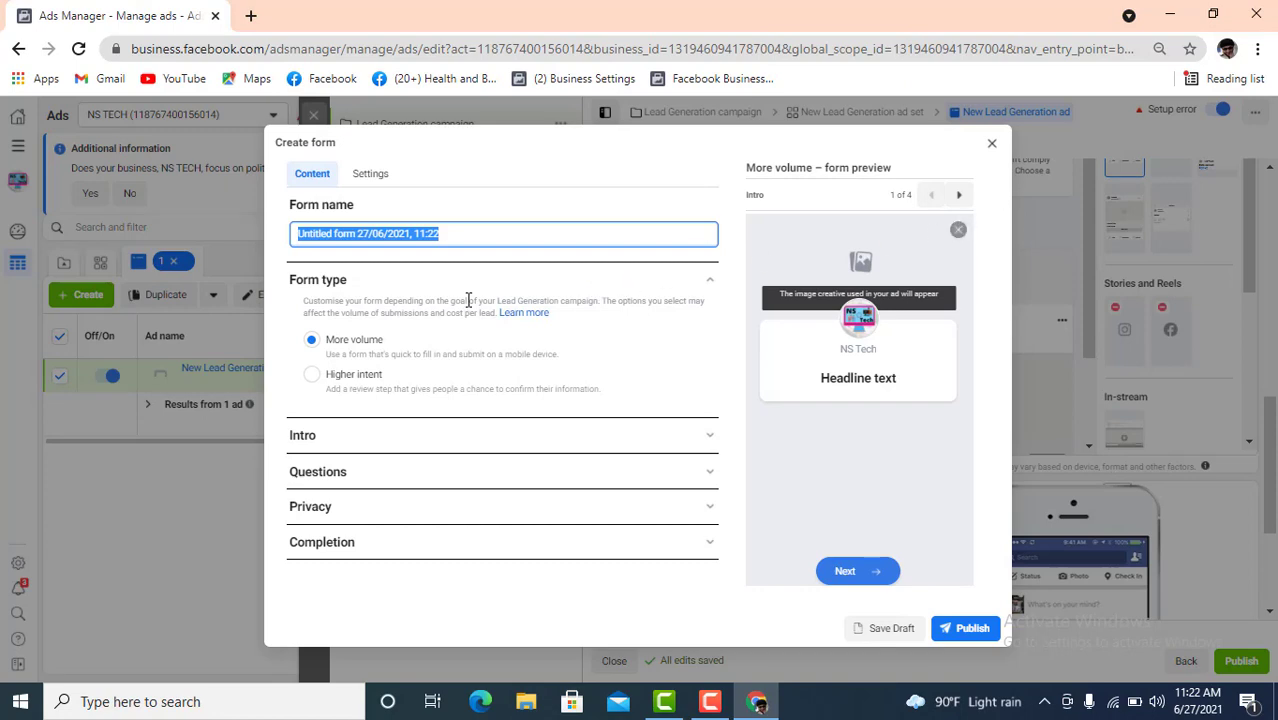
type("Data Collect Form")
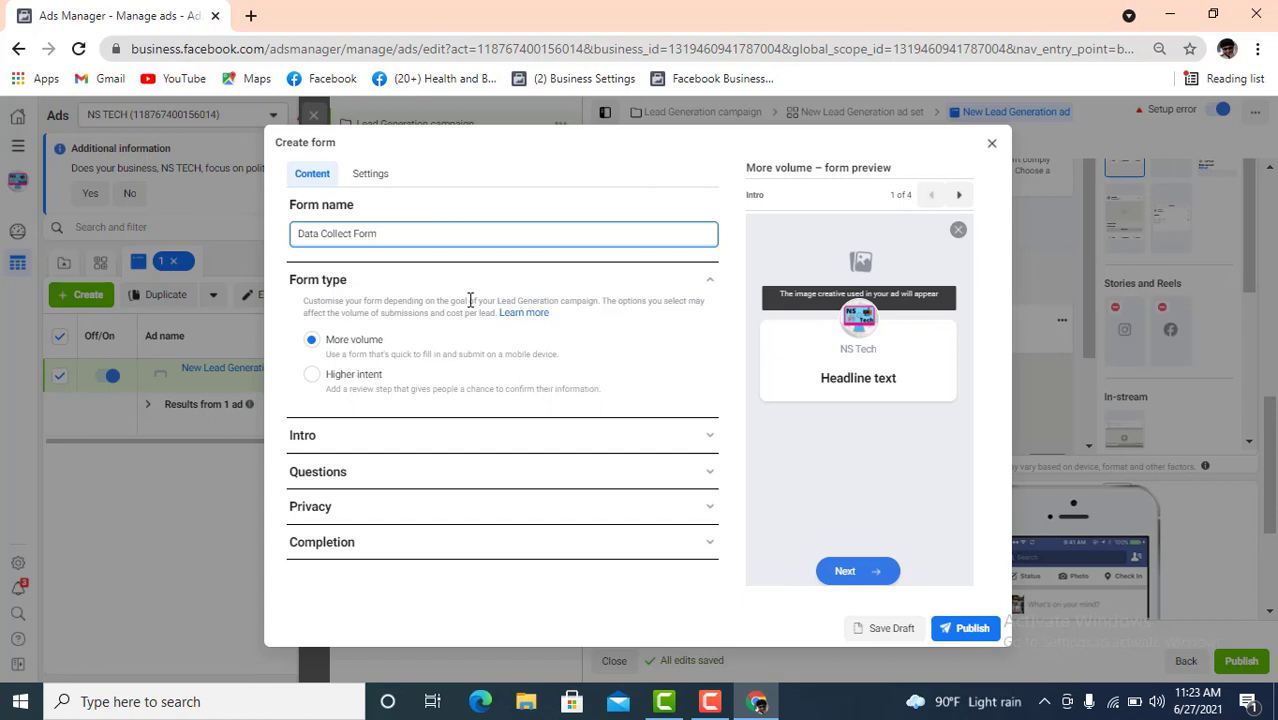
Upload the image 2_First_Frame as the background image in the form's intro
left_click(414, 440)
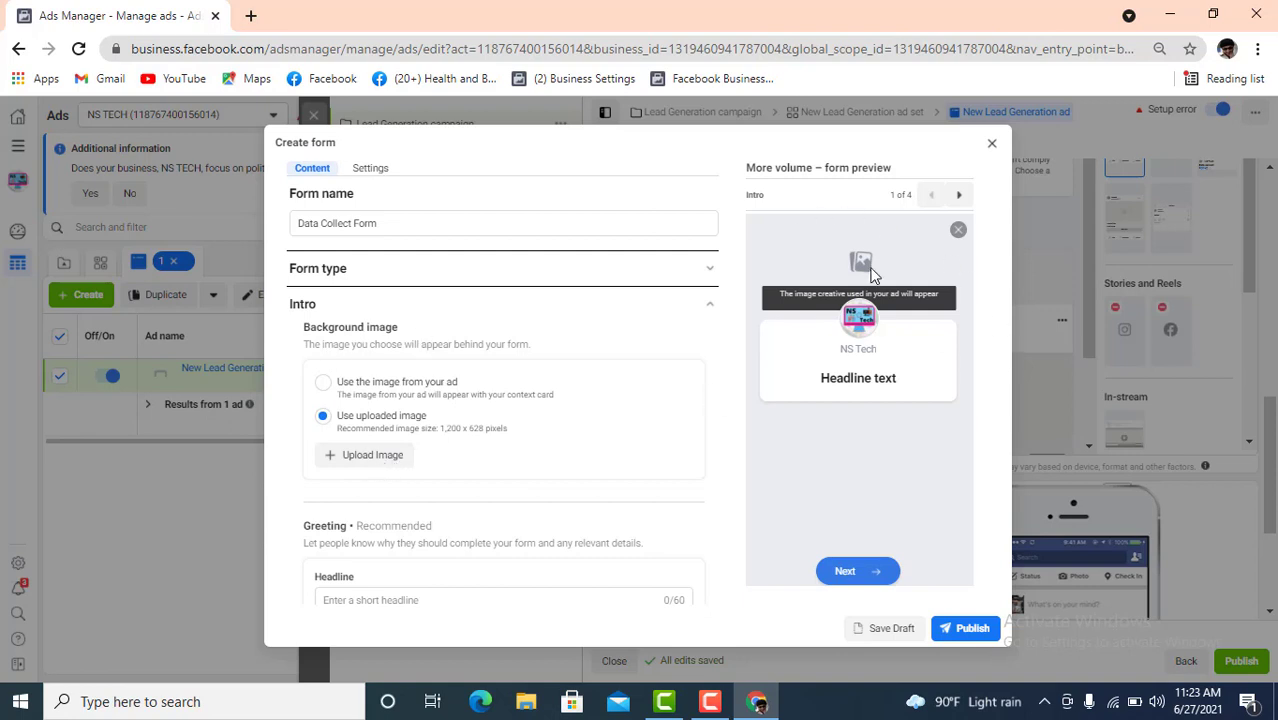
left_click(360, 455)
left_click(434, 190)
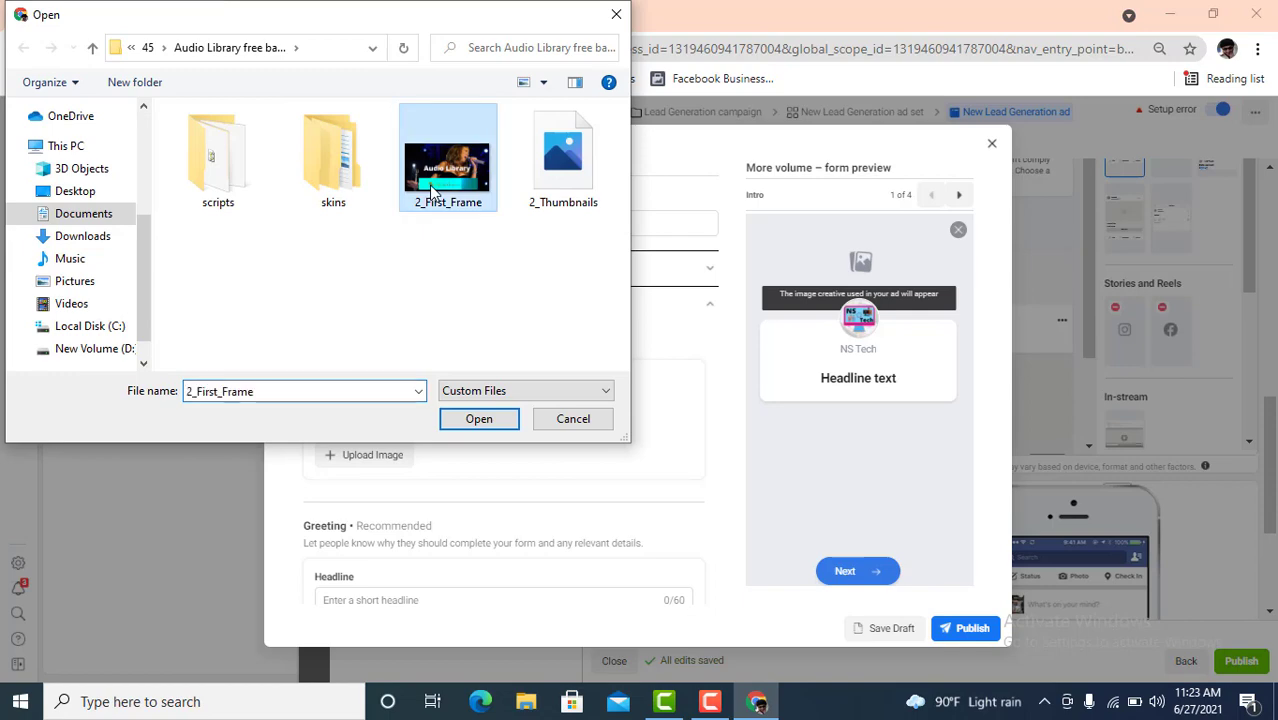
left_click(479, 420)
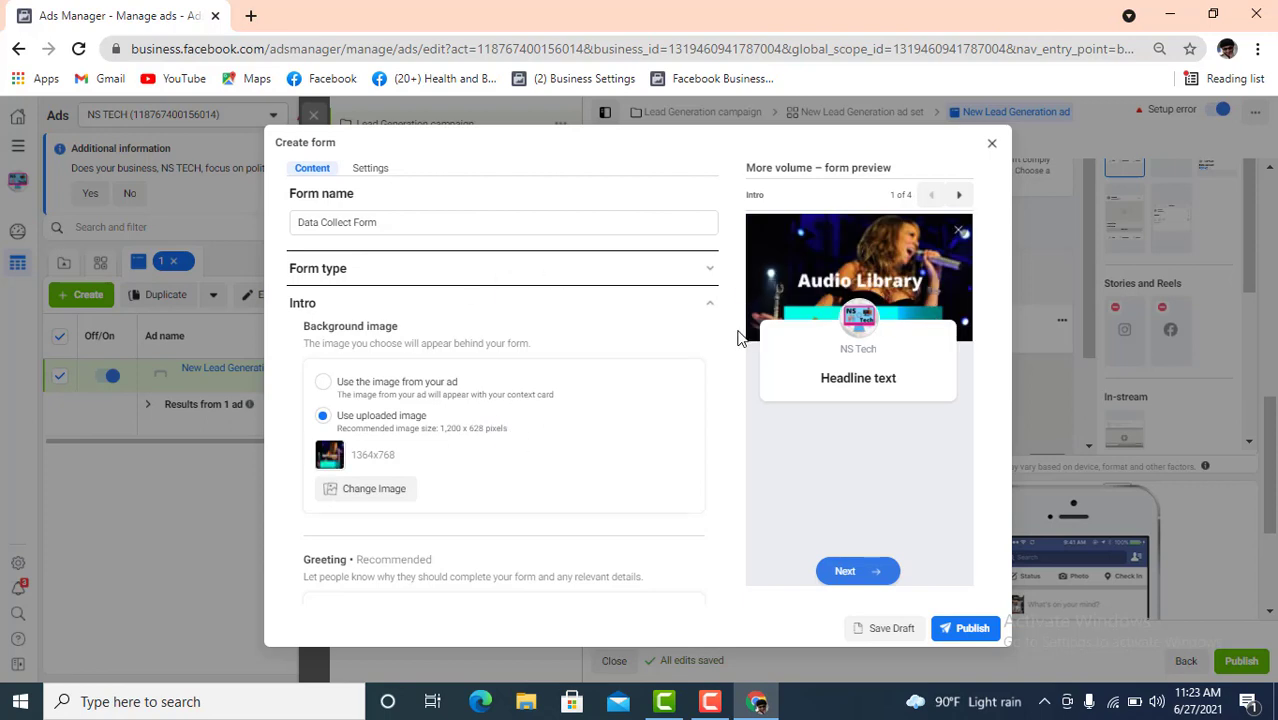
Set the headline of the form's greeting to "Data Collect Form"
scroll(553, 422, "down", 2)
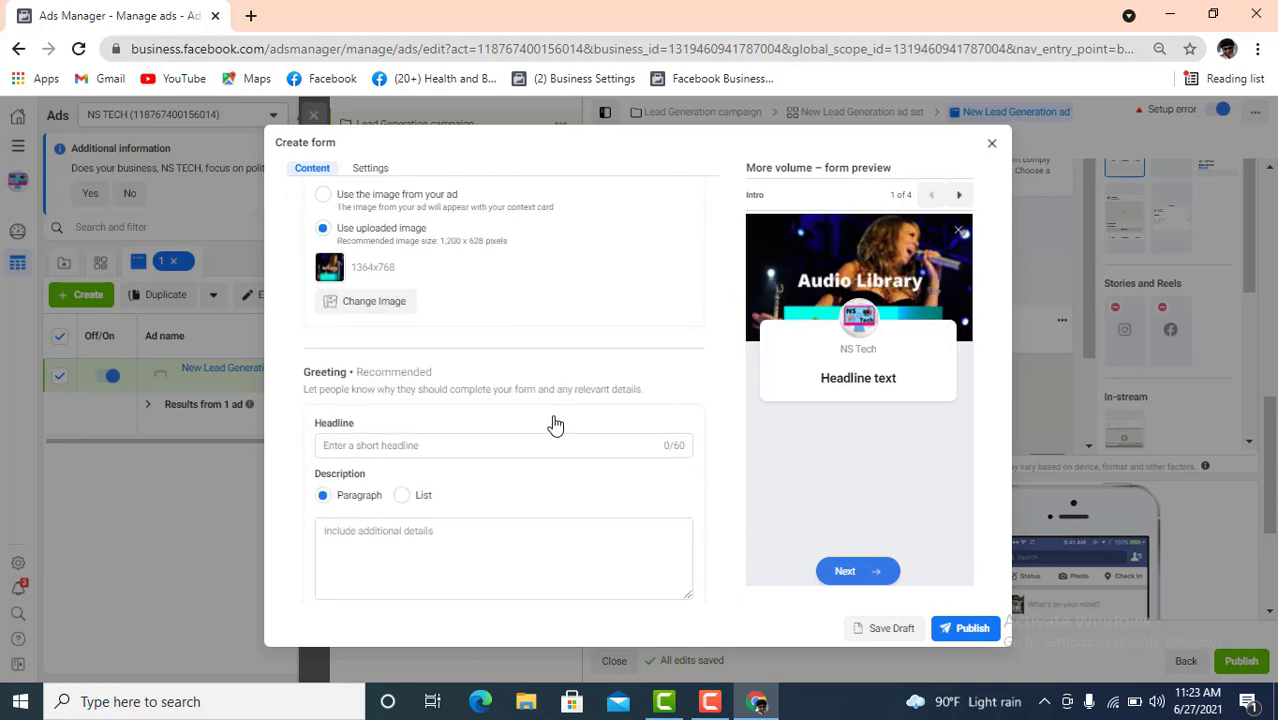
left_click(422, 445)
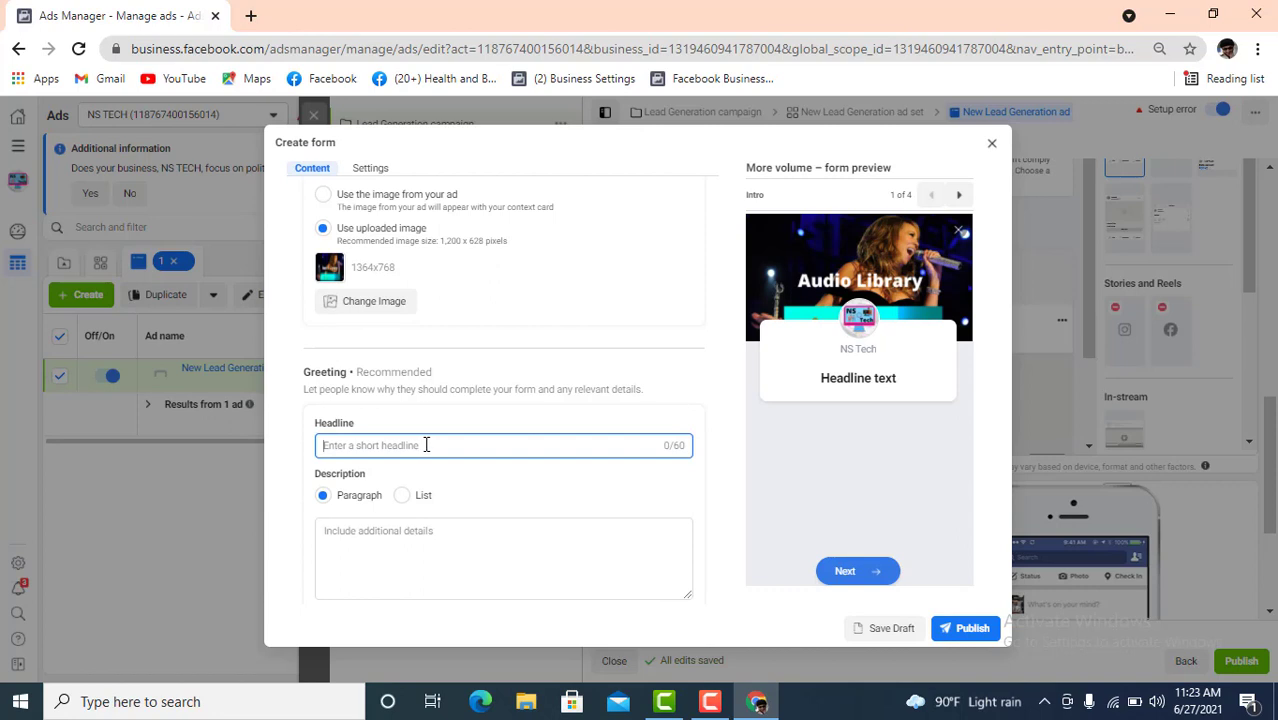
type("L")
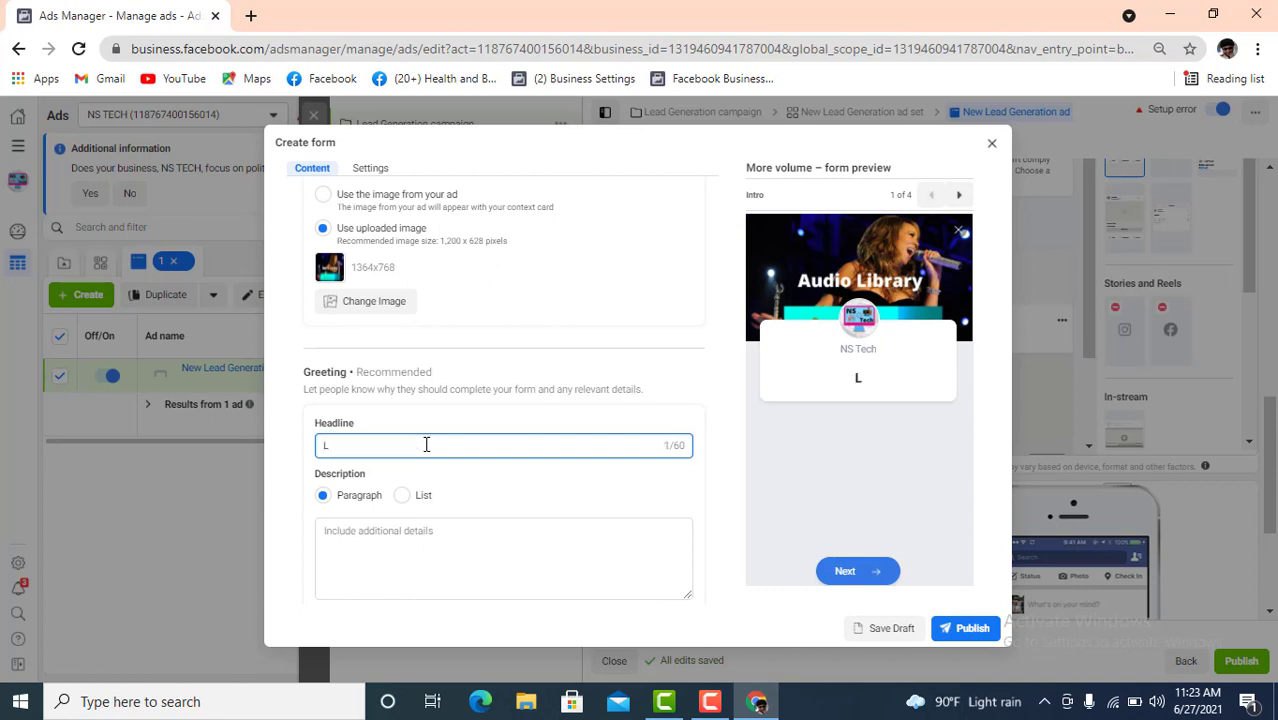
type("ead G")
key("BackSpace")
key("BackSpace")
key("BackSpace")
key("BackSpace")
key("BackSpace")
key("BackSpace")
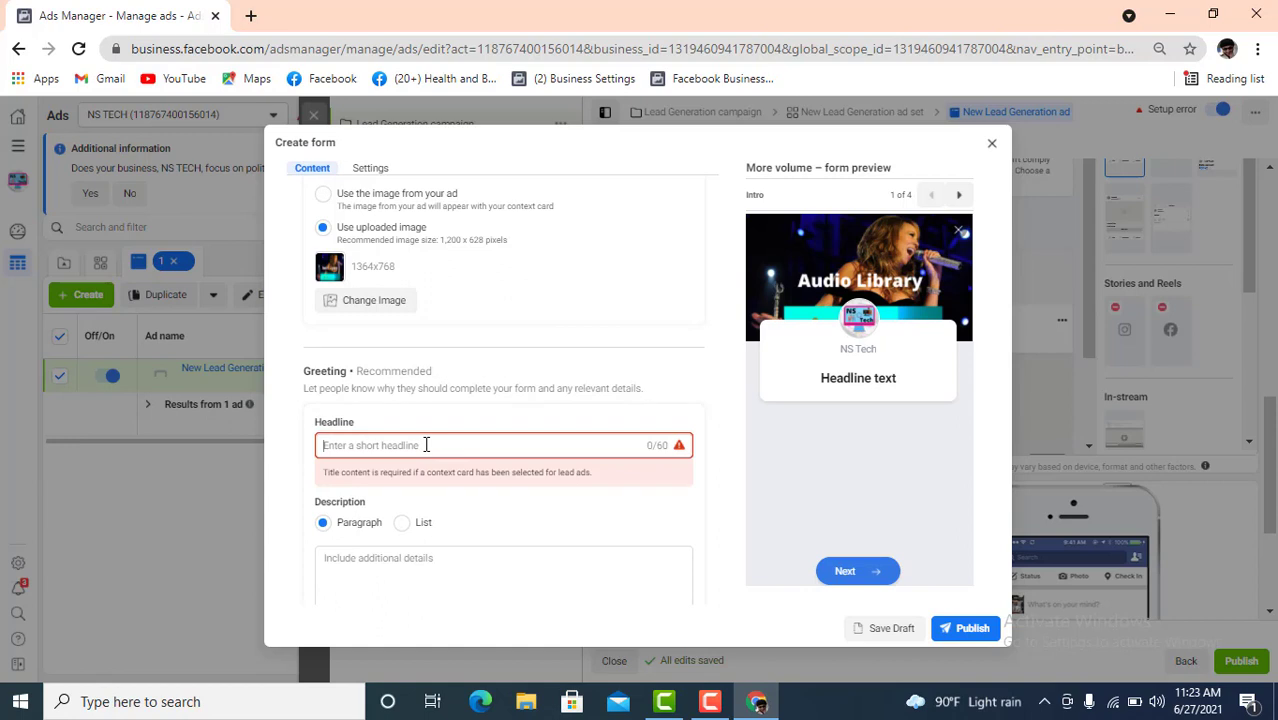
type("Data")
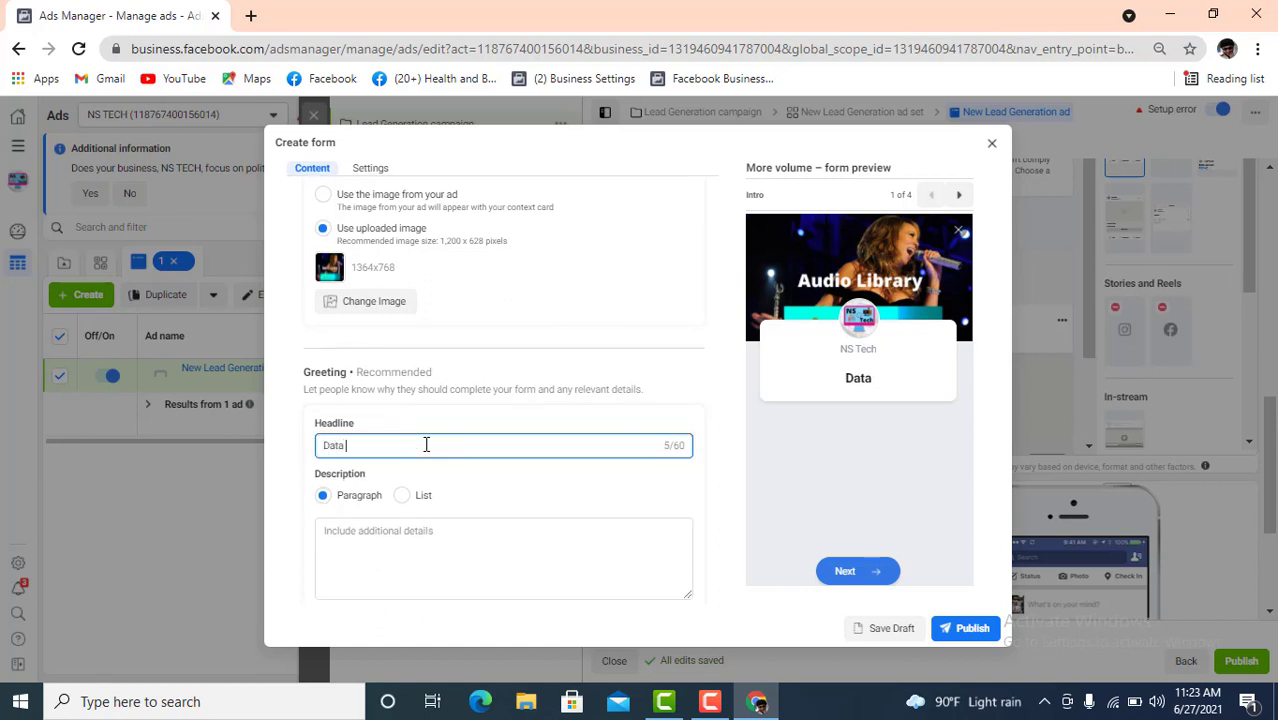
type(" Collect")
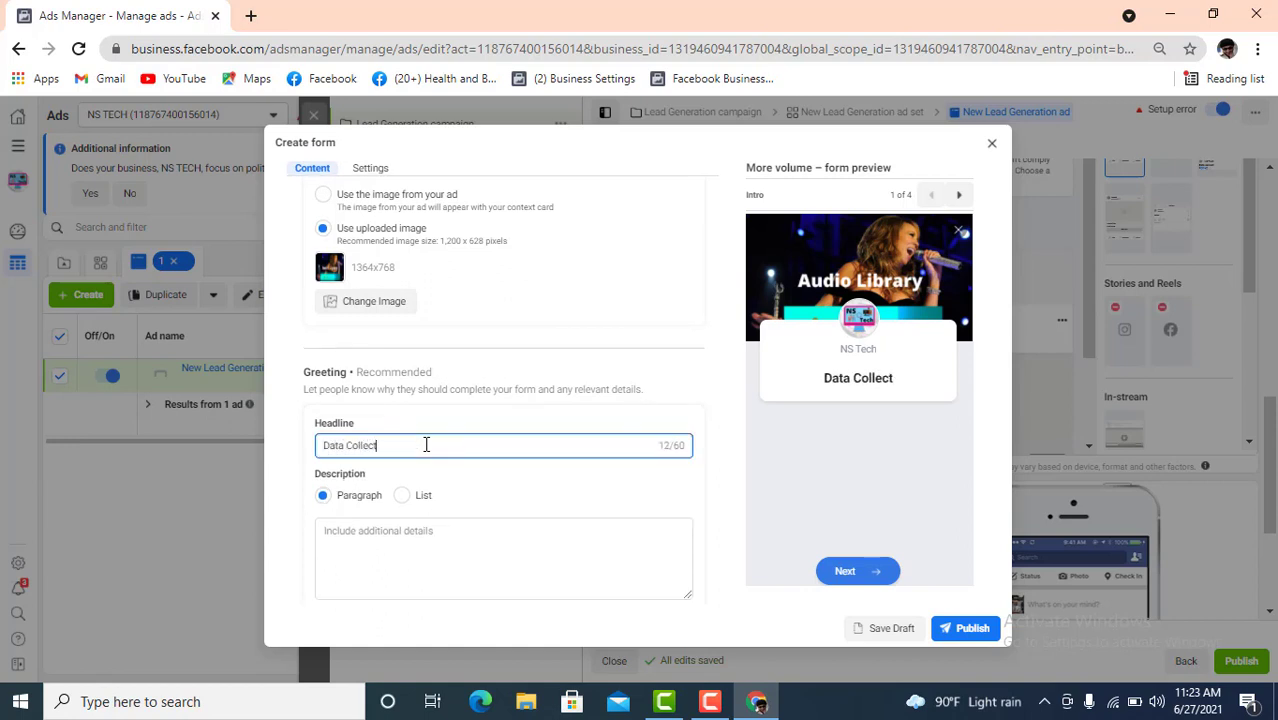
type(" Form")
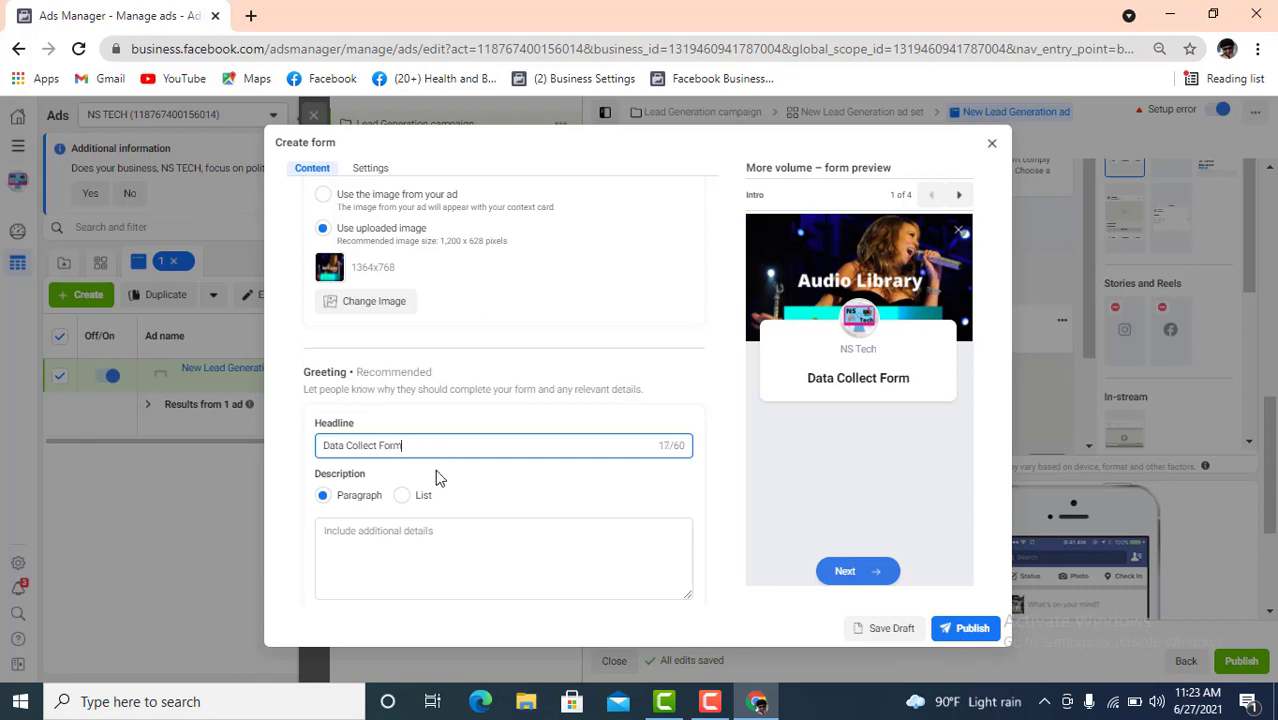
Keep the greeting description as a paragraph and enter "I need more information my business" as its text
scroll(437, 475, "down", 1)
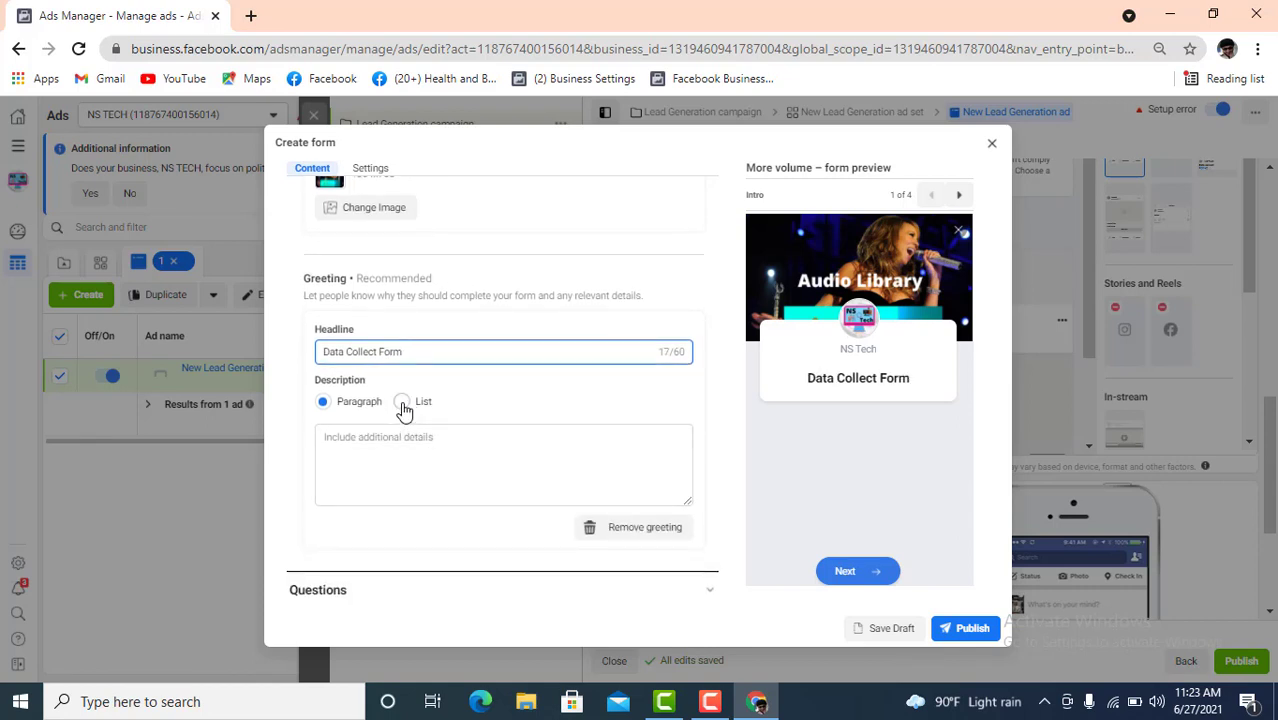
left_click(403, 405)
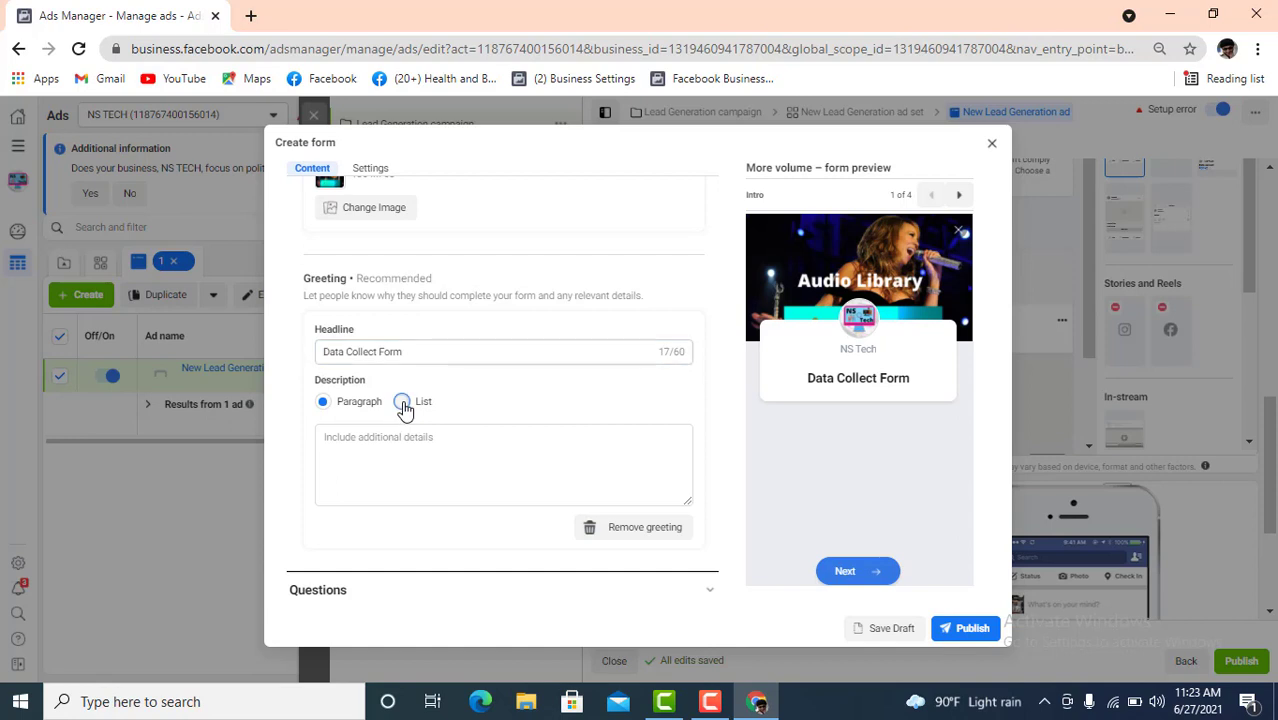
left_click(323, 404)
left_click(390, 451)
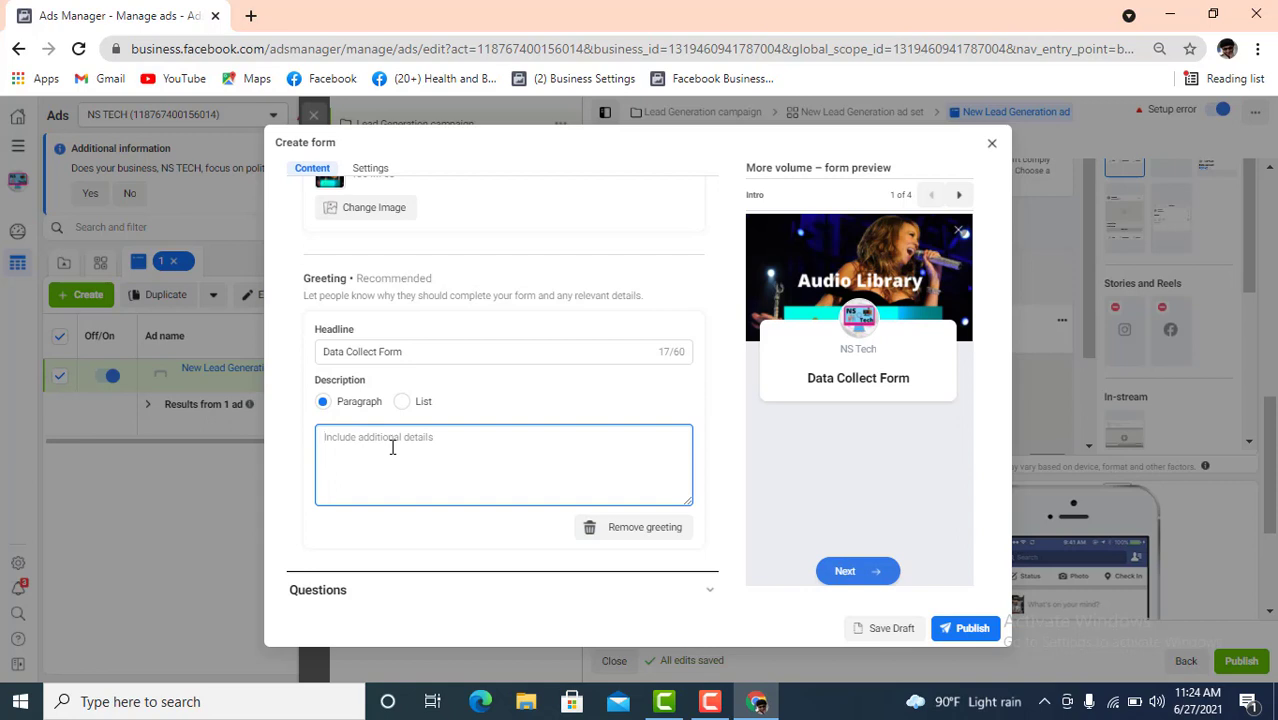
type("I need")
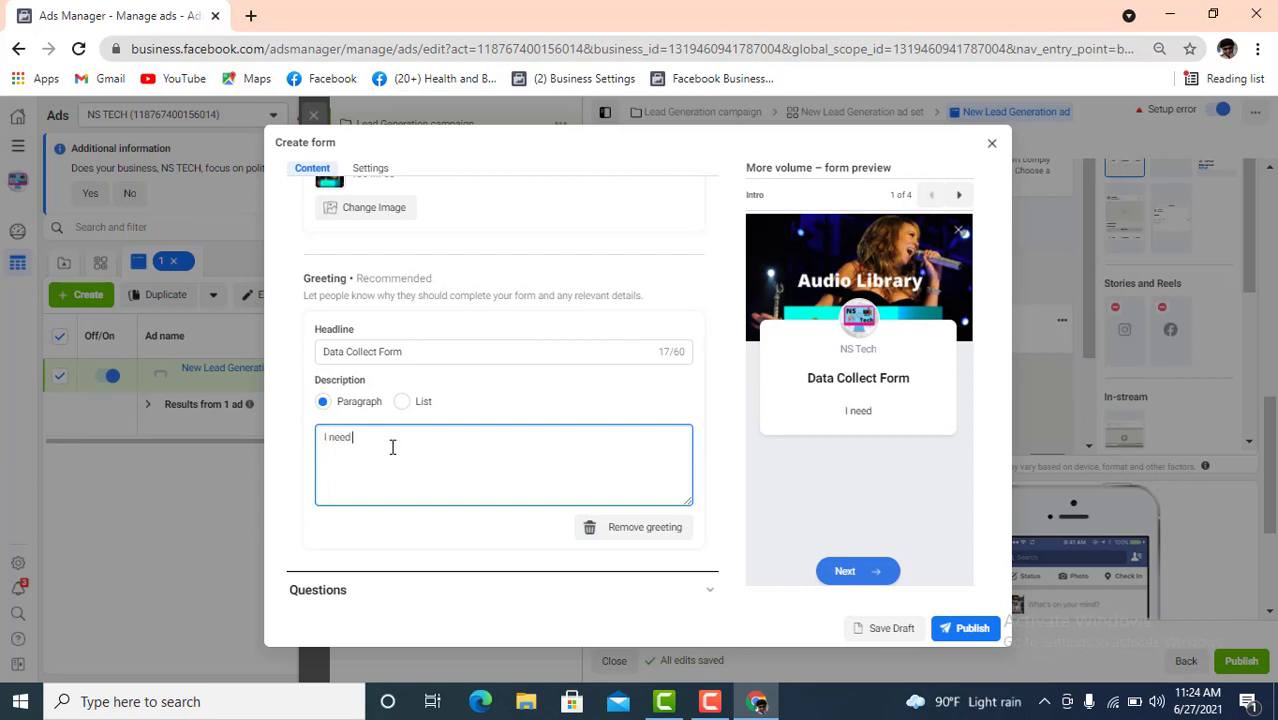
type(" more informa")
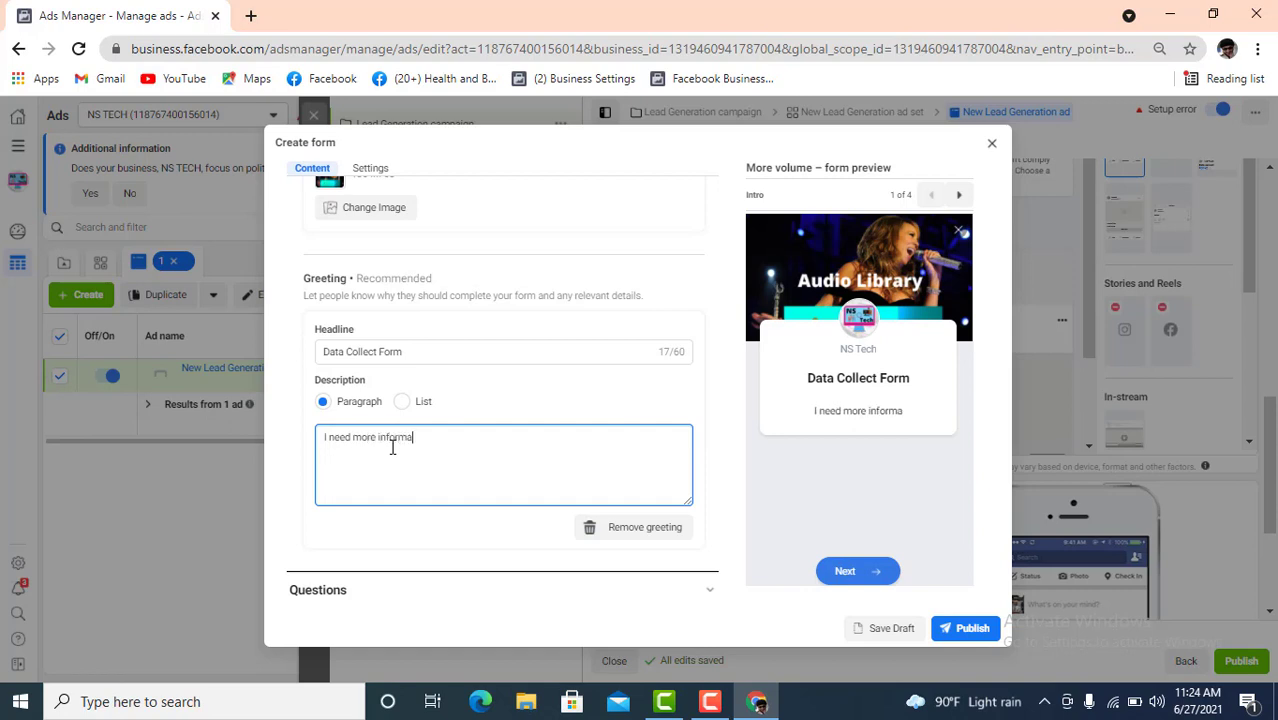
type("tion mt")
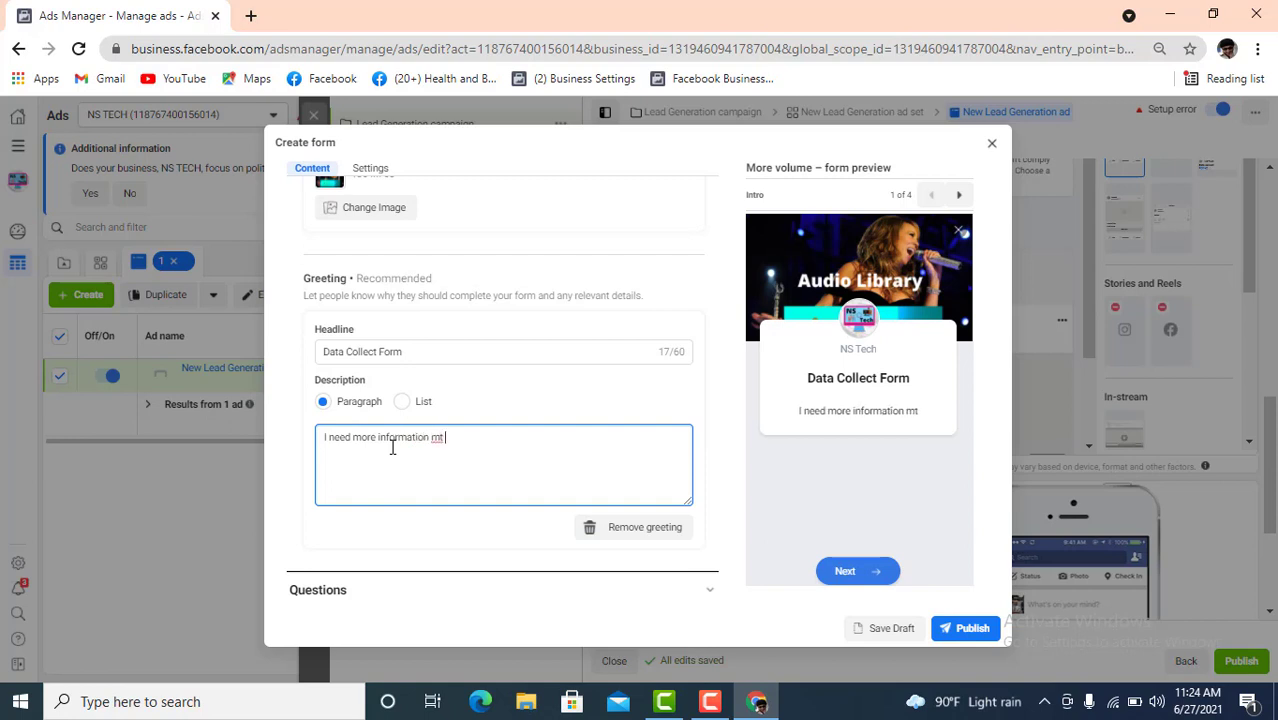
key("BackSpace")
type("y business")
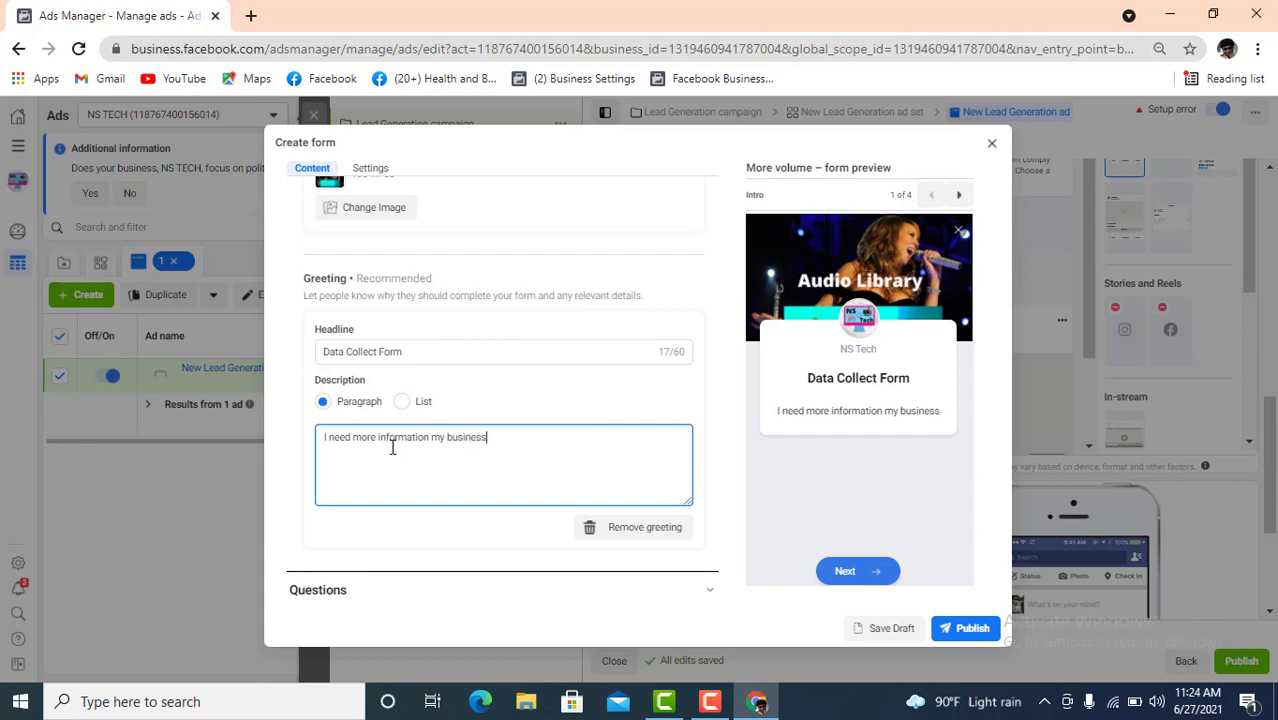
Add two short-answer custom questions to the form, "Name" and "Address"
scroll(500, 460, "down", 1)
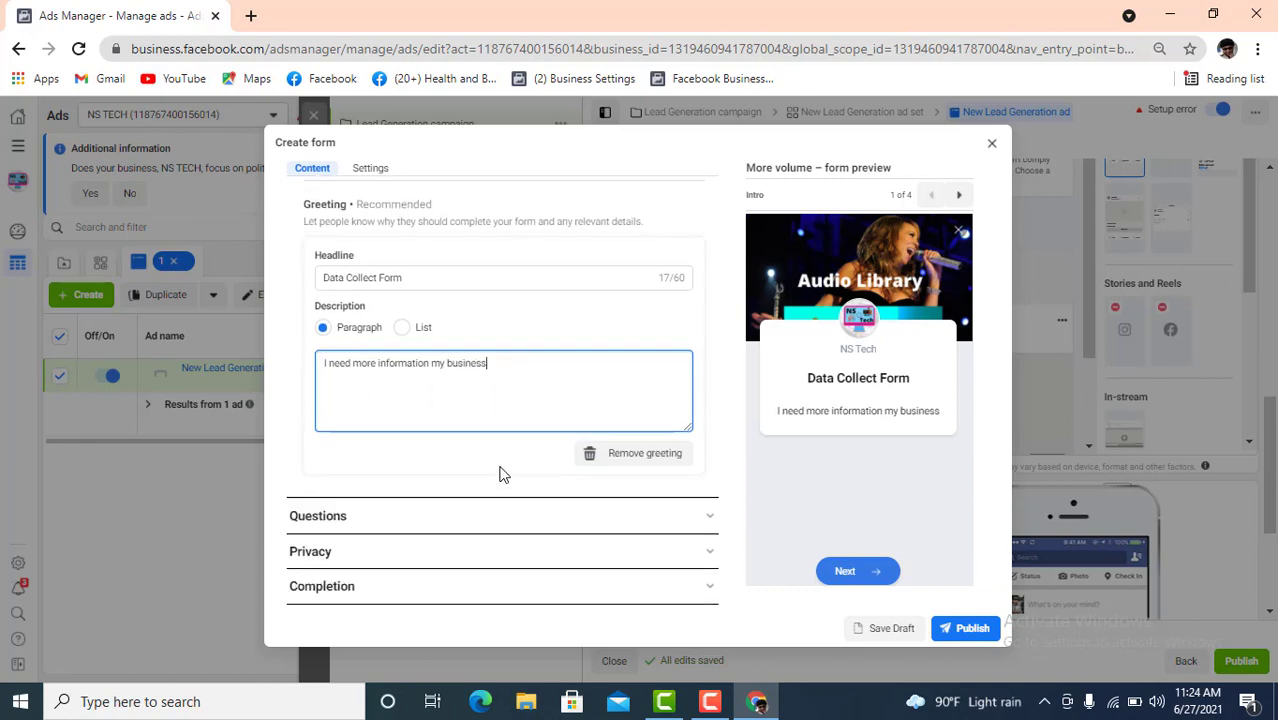
left_click(688, 518)
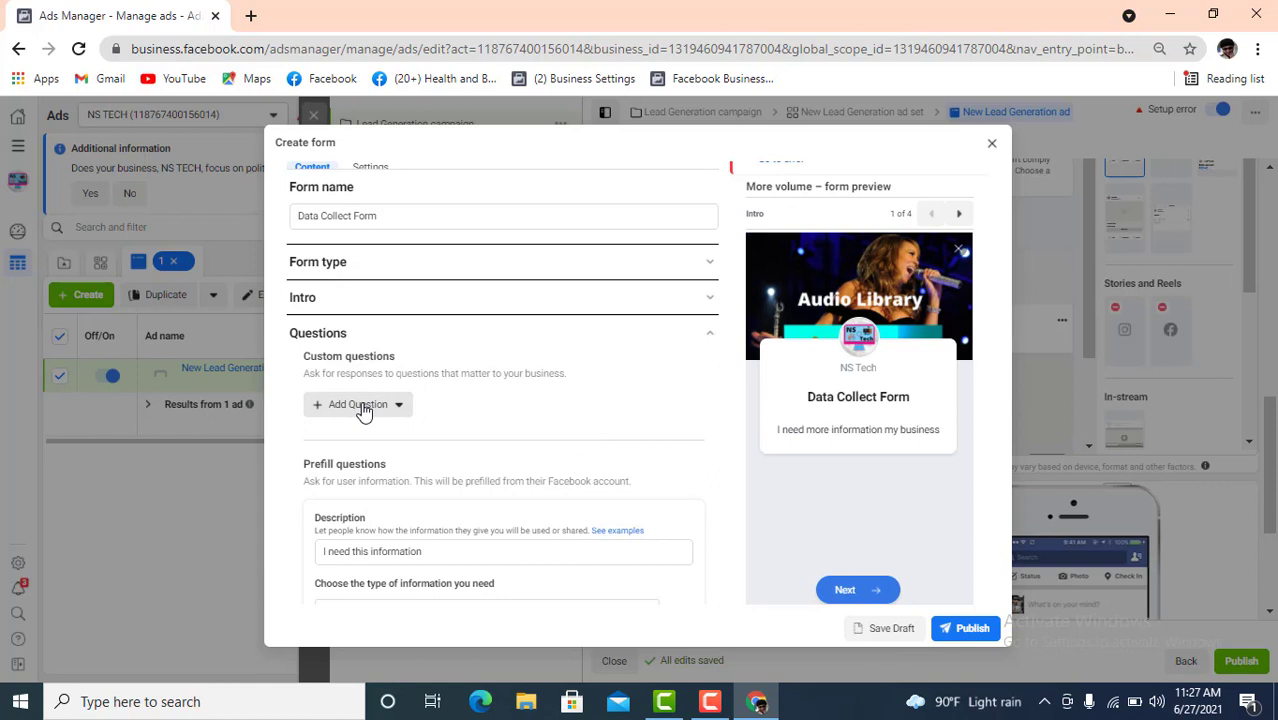
left_click(363, 410)
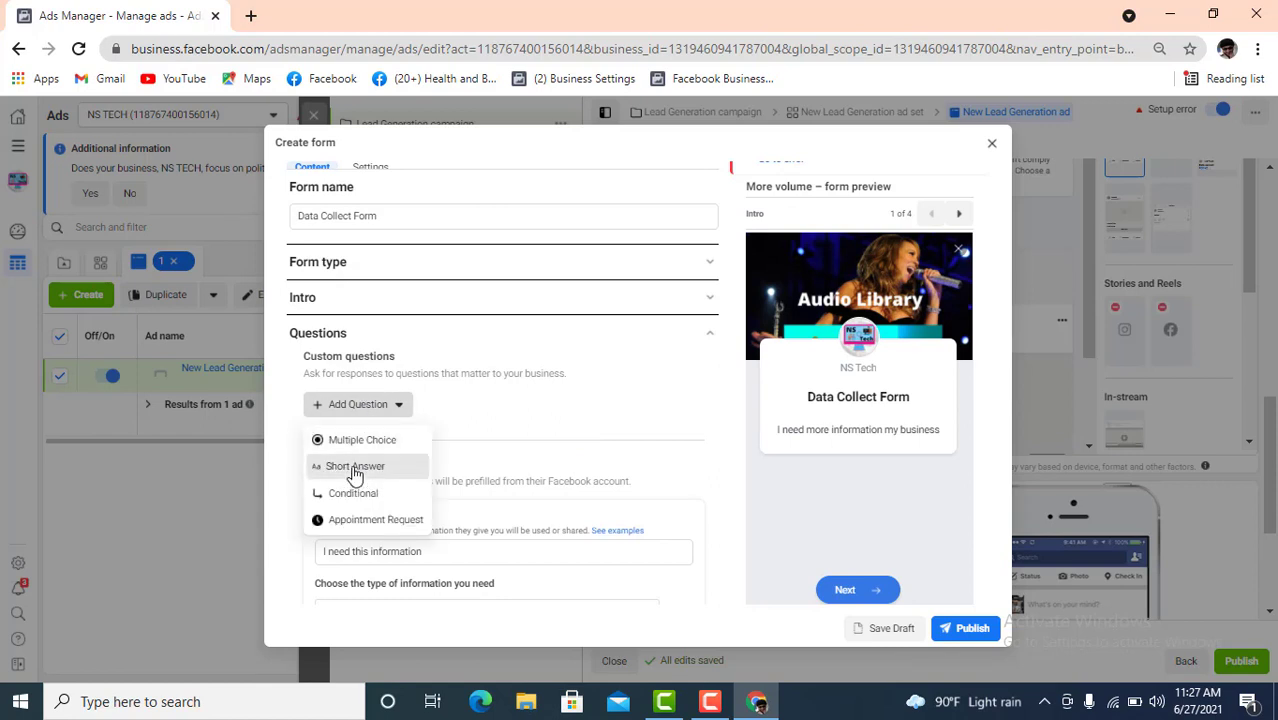
left_click(360, 465)
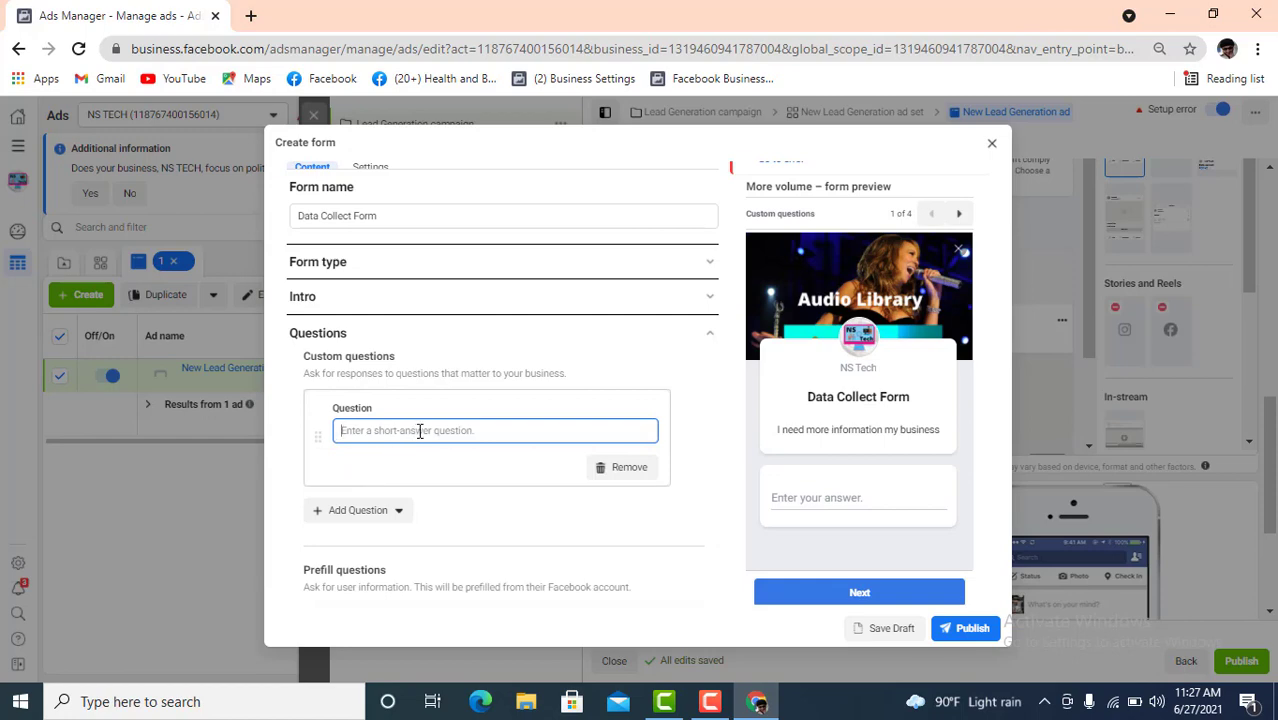
type("Name")
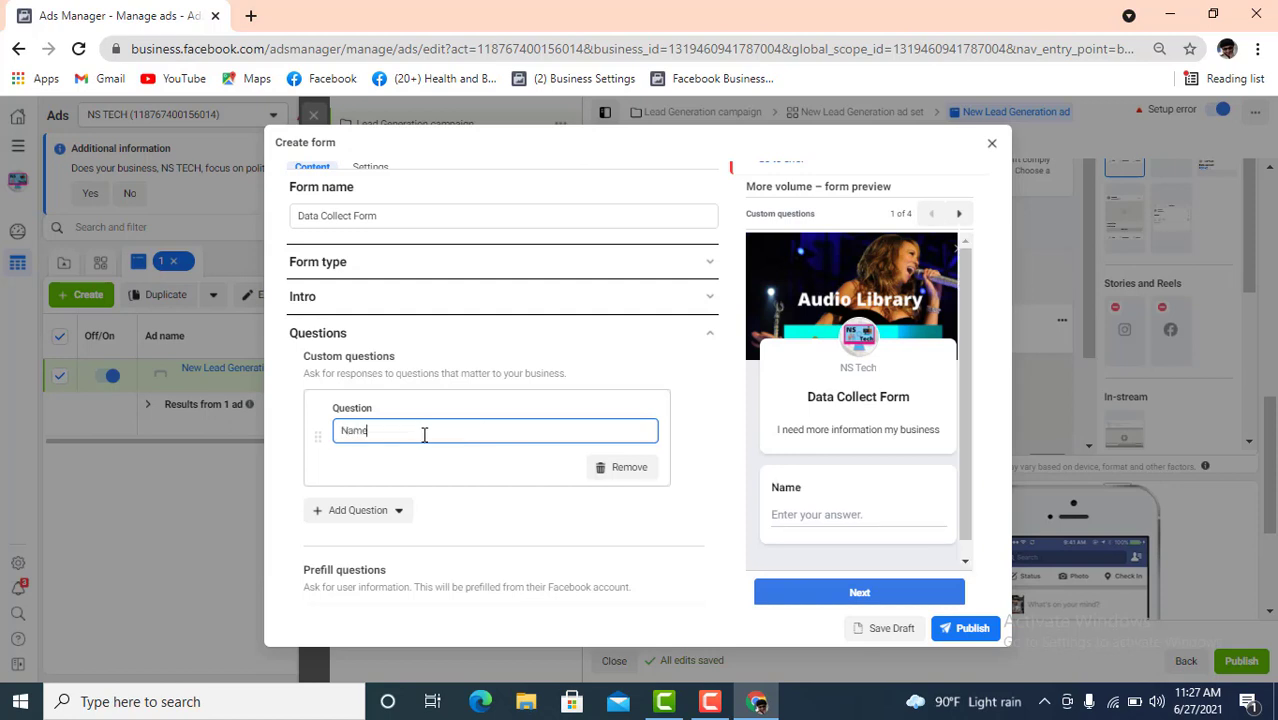
scroll(408, 491, "down", 1)
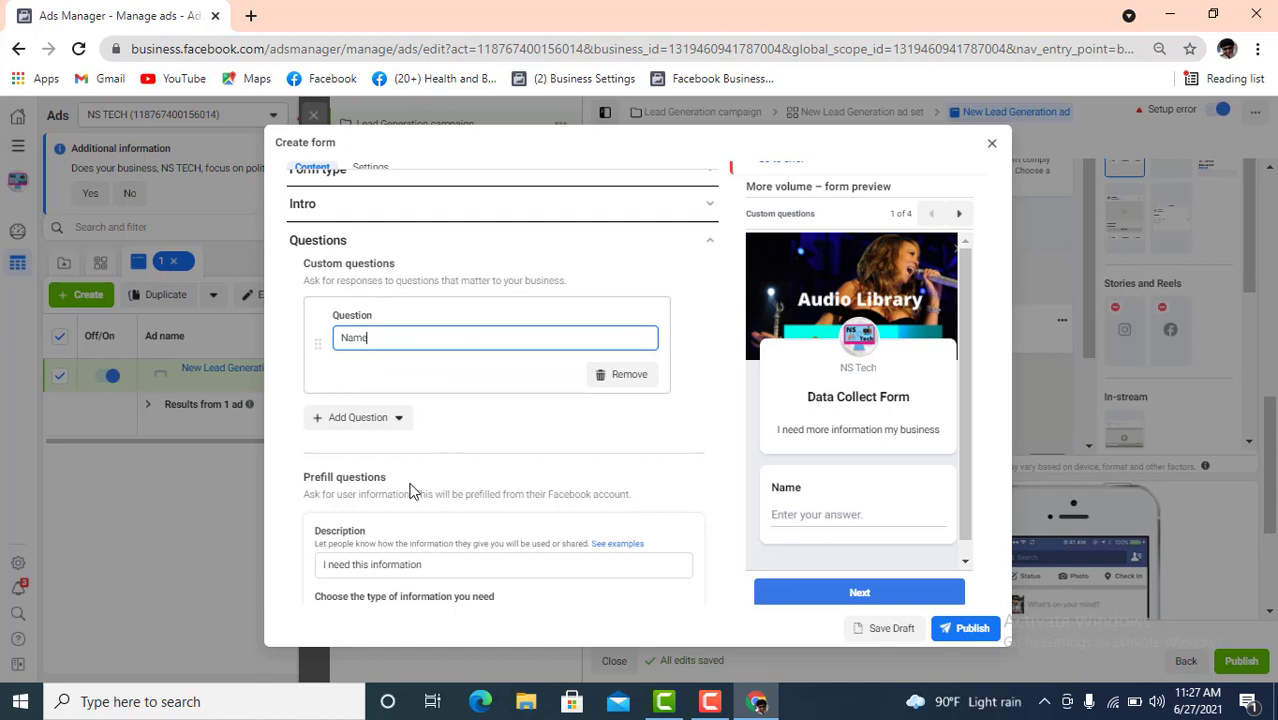
left_click(370, 424)
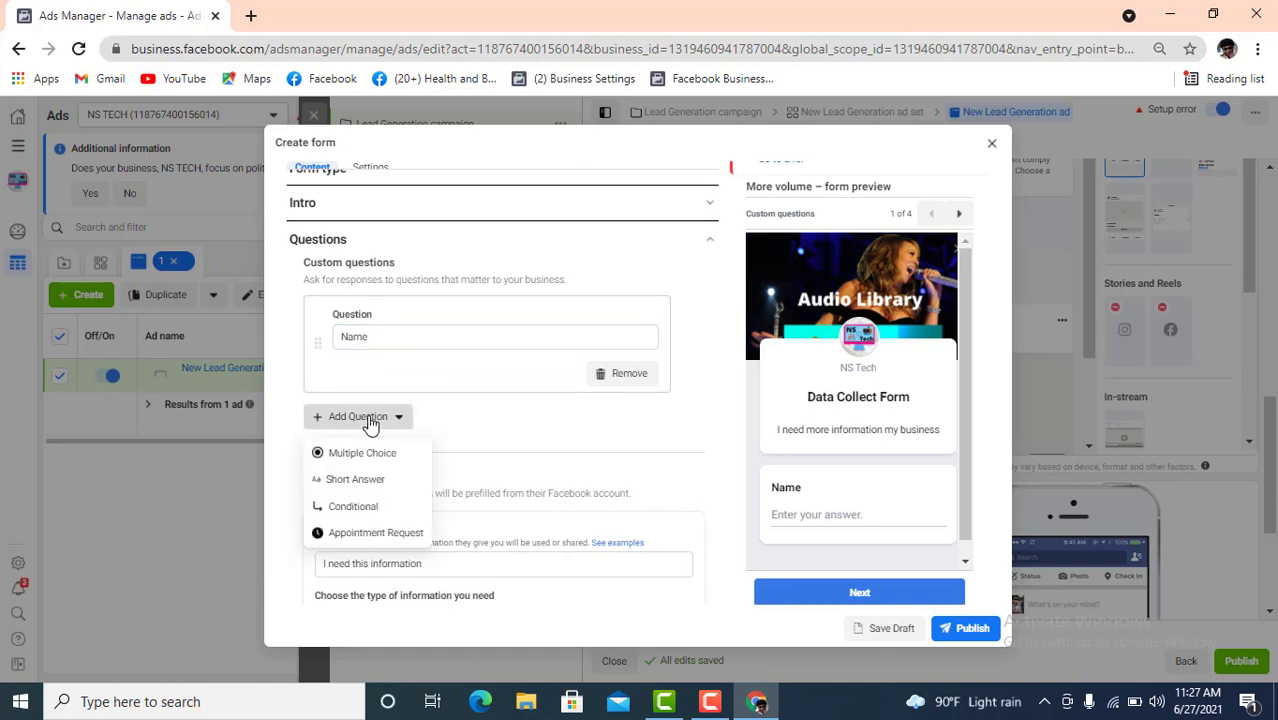
left_click(343, 482)
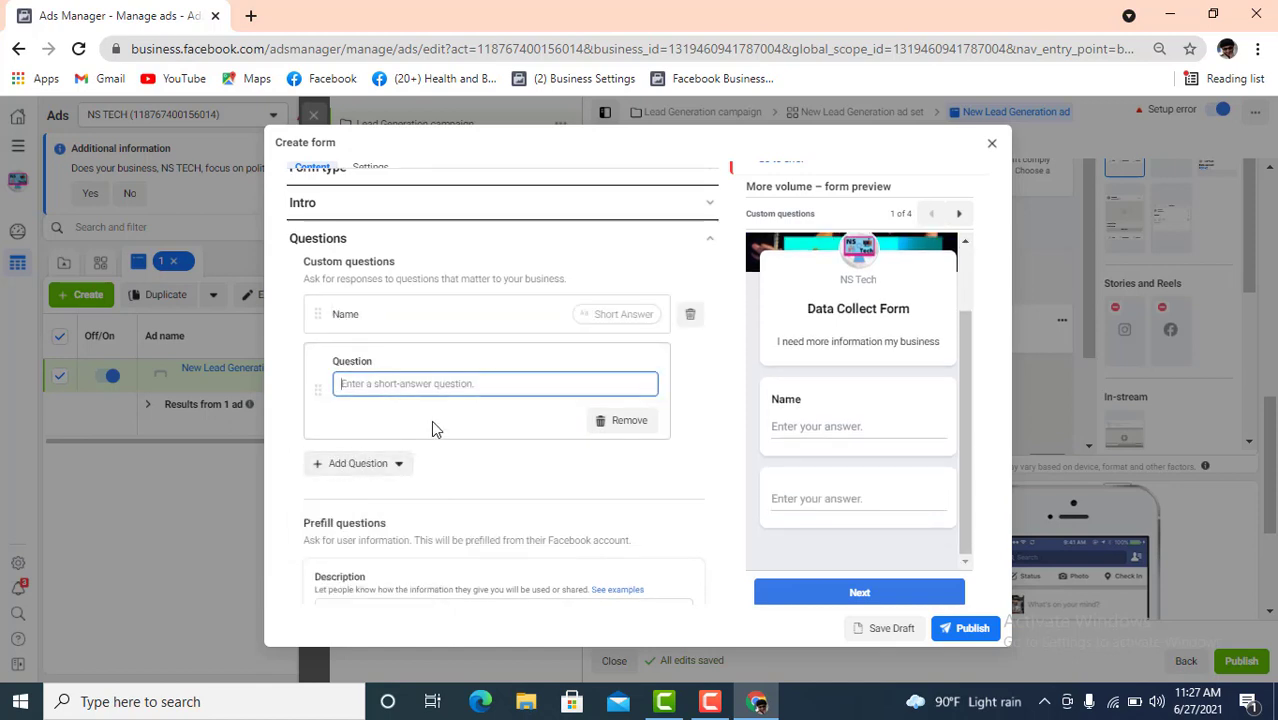
type("Add")
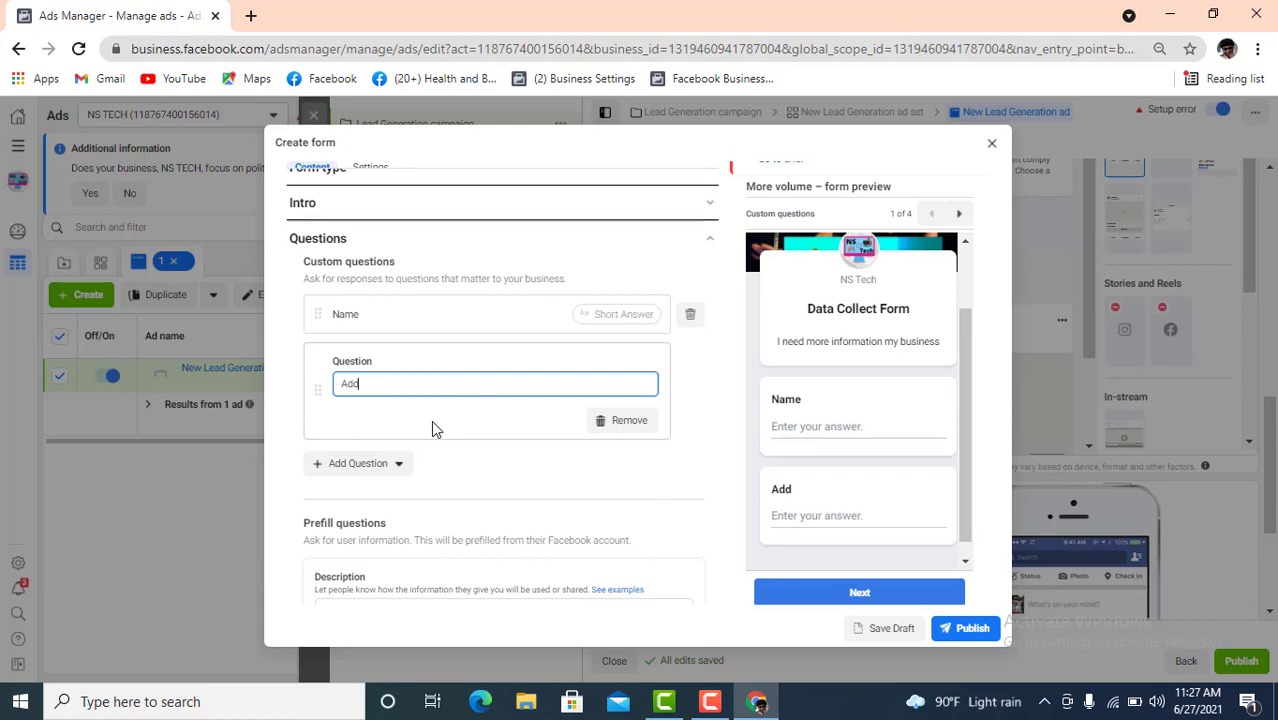
type("ress")
Add two more short-answer custom questions, "Email" and "Phone", below the Address question
left_click(384, 466)
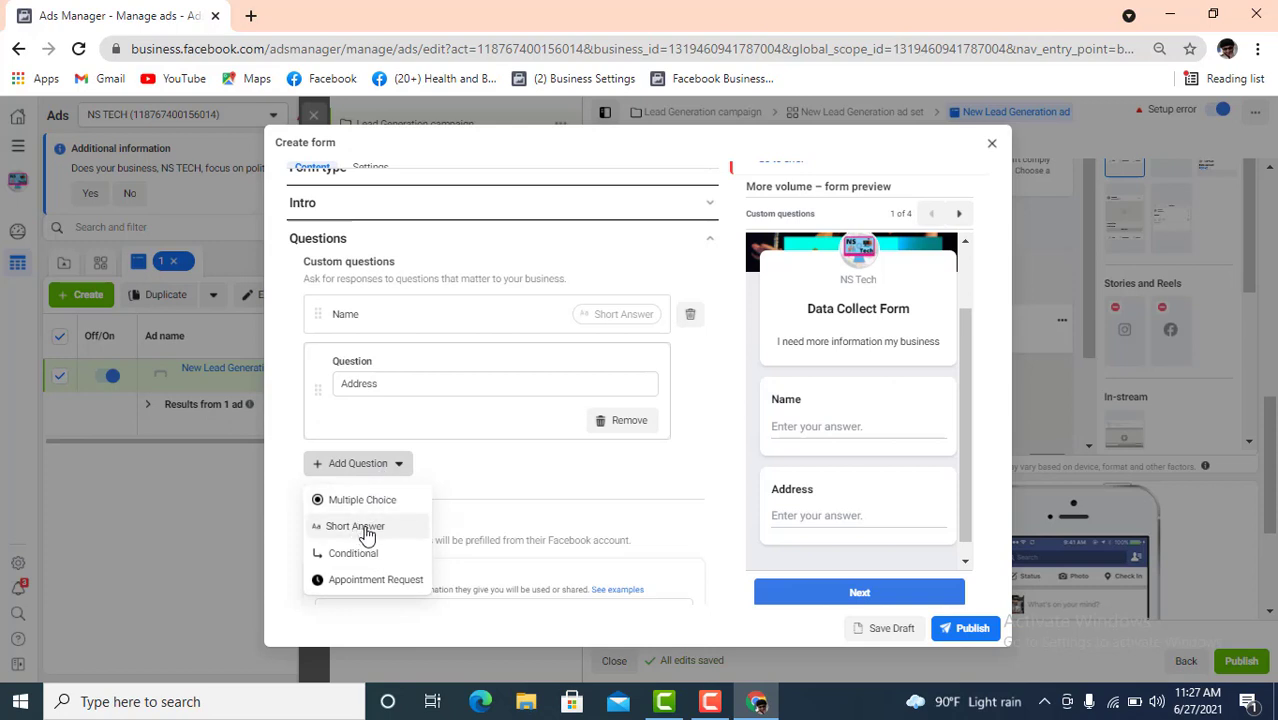
left_click(364, 531)
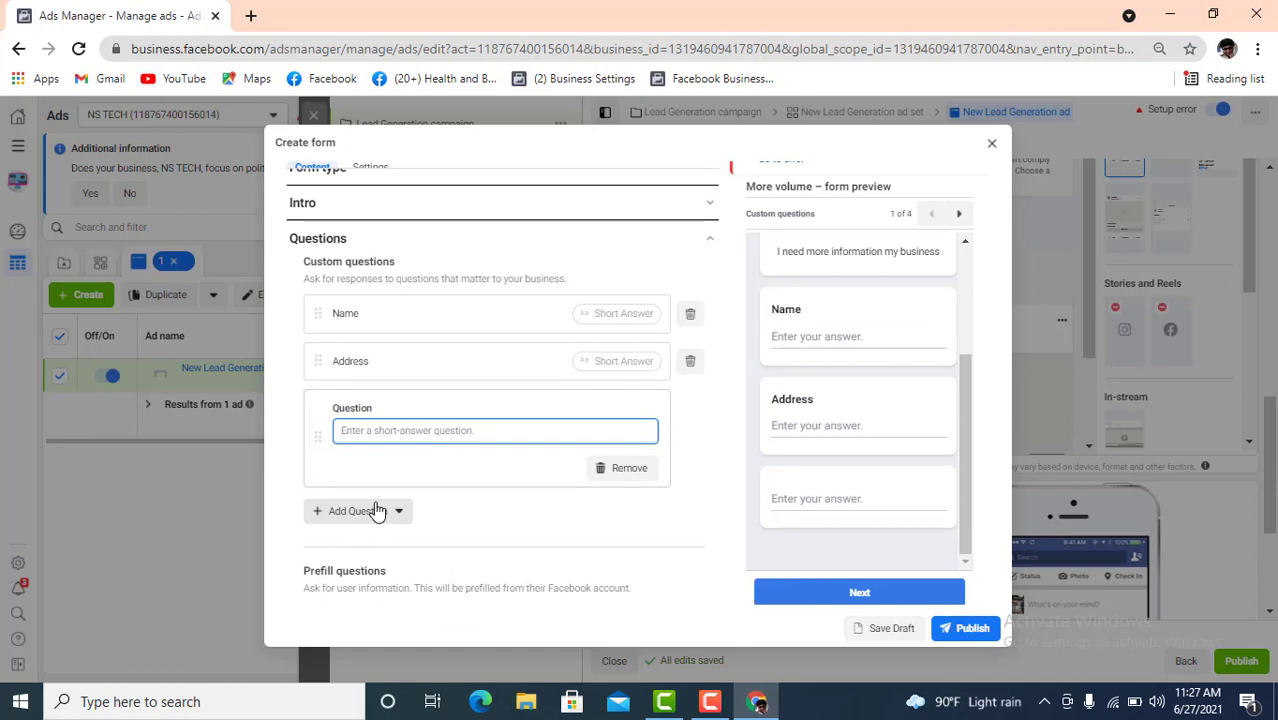
type("Email")
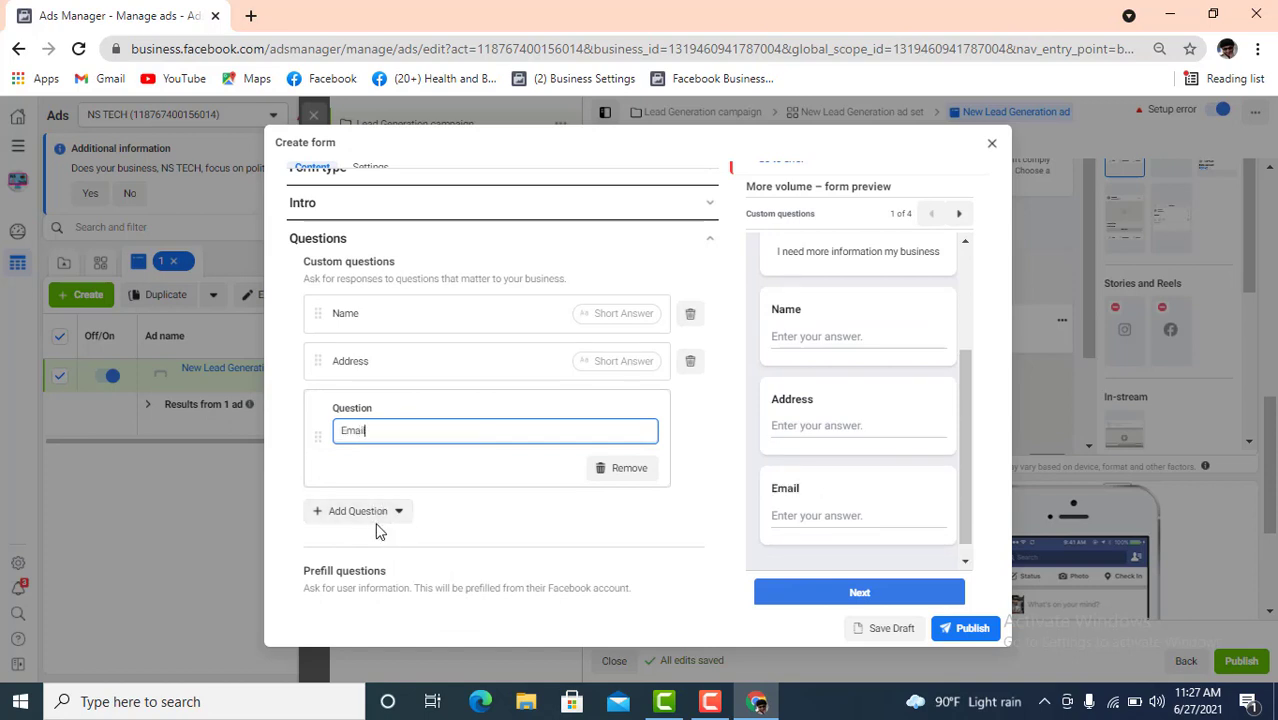
left_click(371, 519)
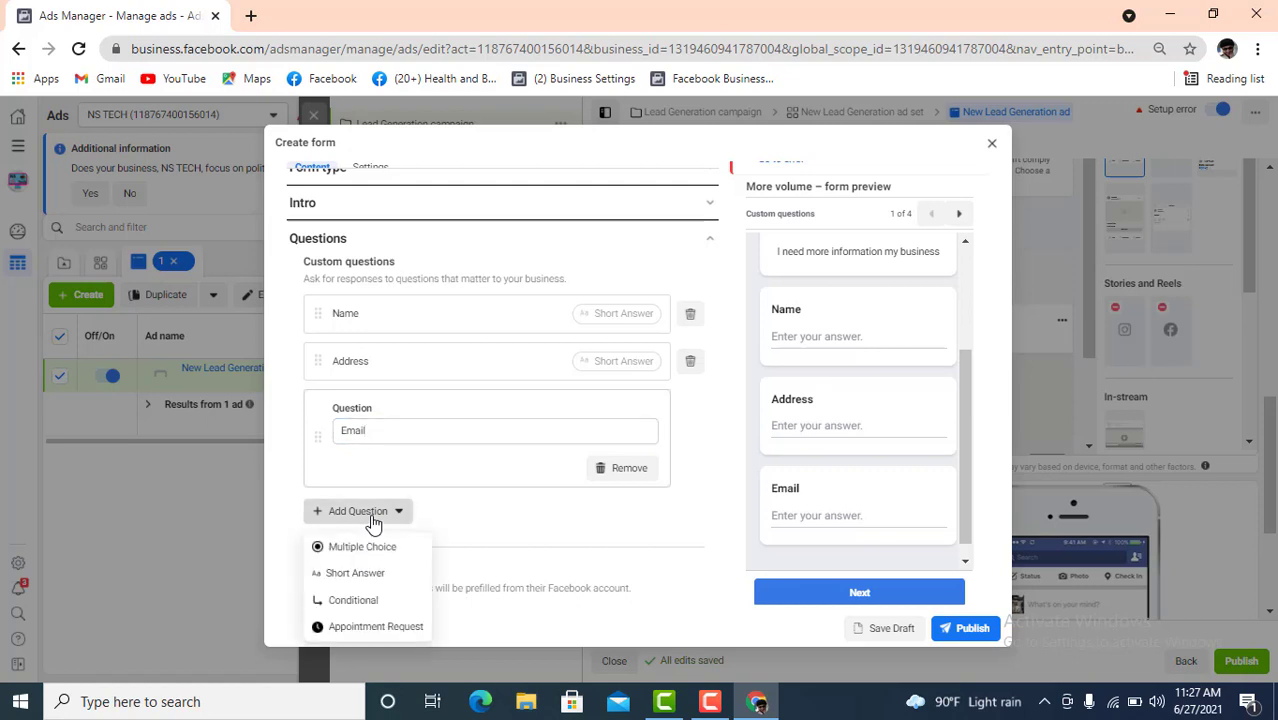
left_click(345, 575)
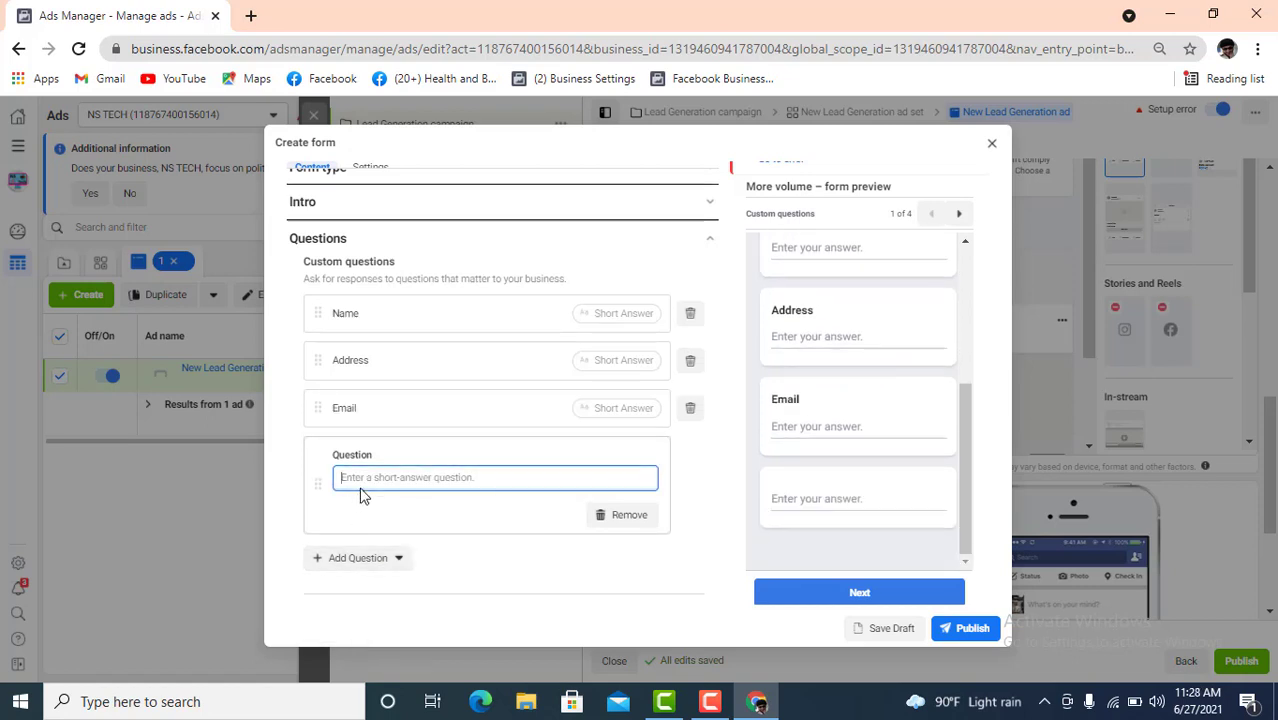
type("P")
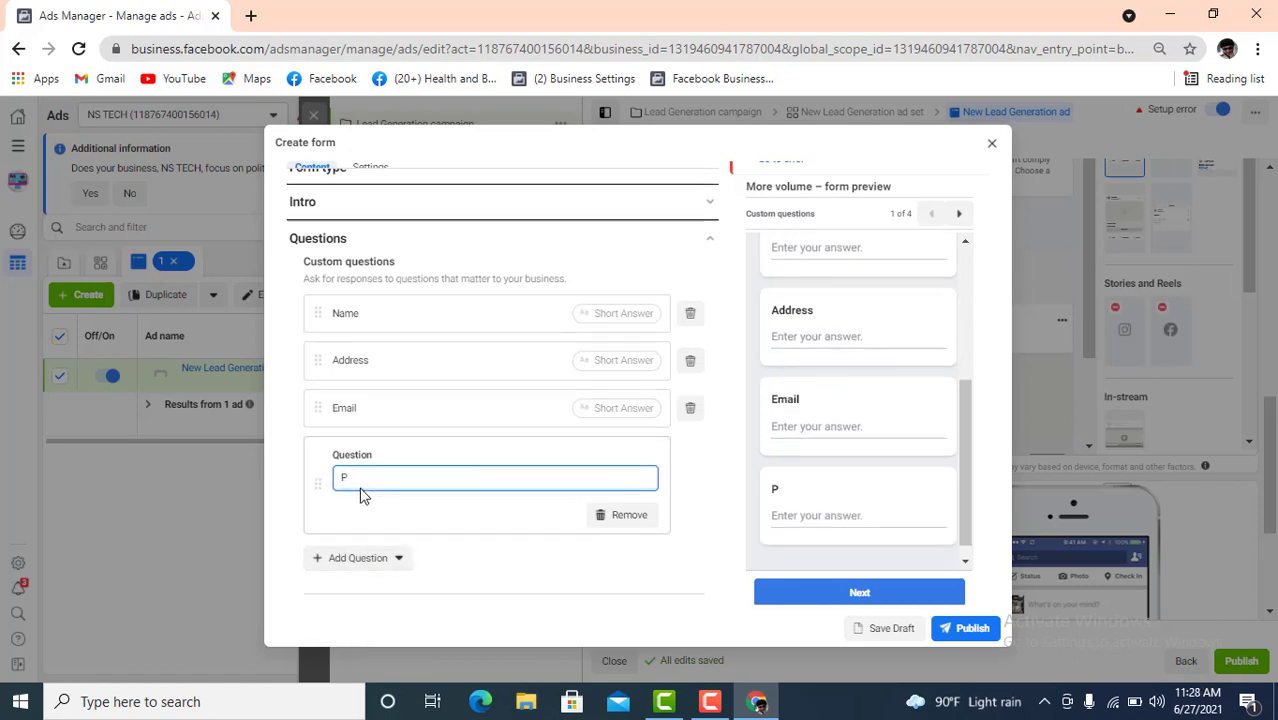
type("hone")
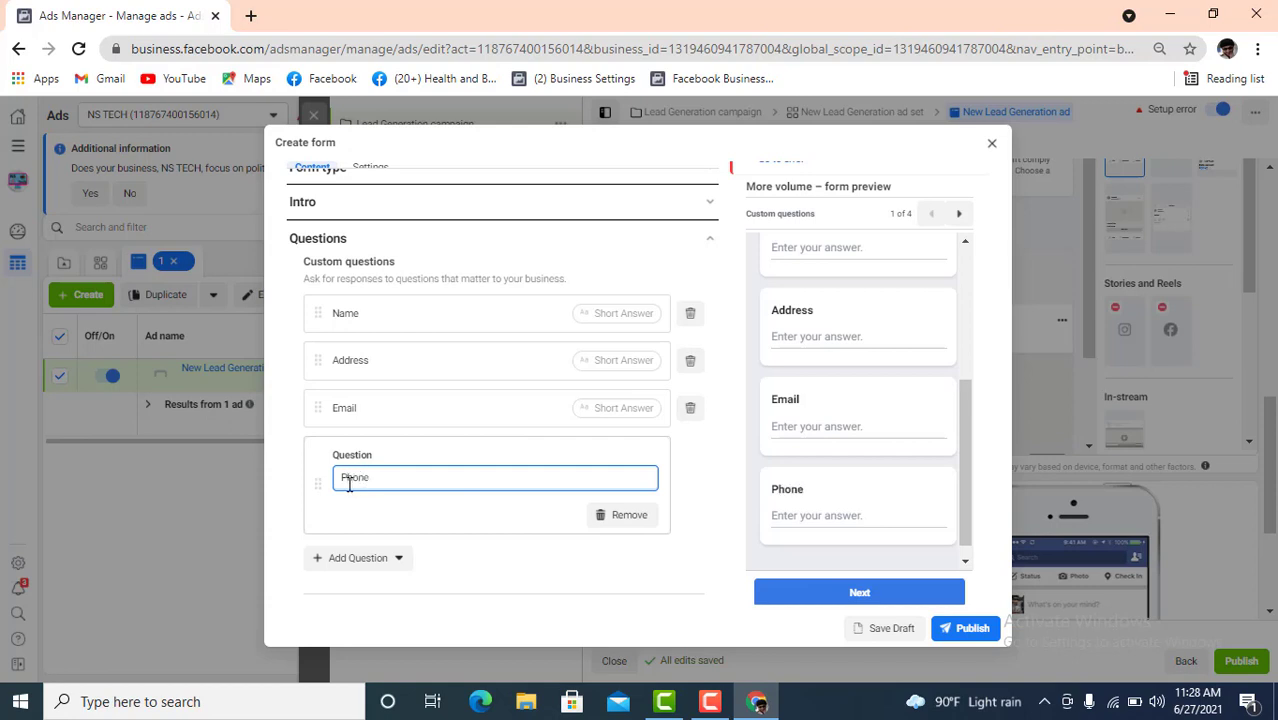
left_click(359, 558)
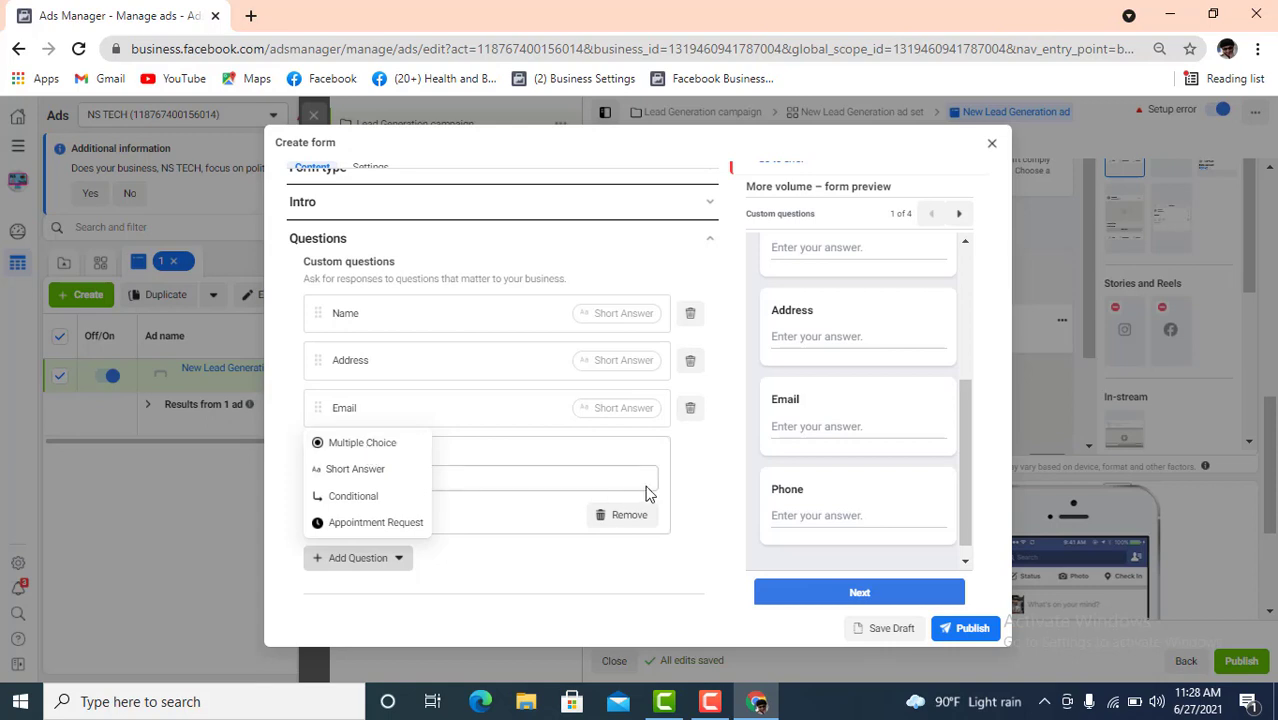
left_click(690, 474)
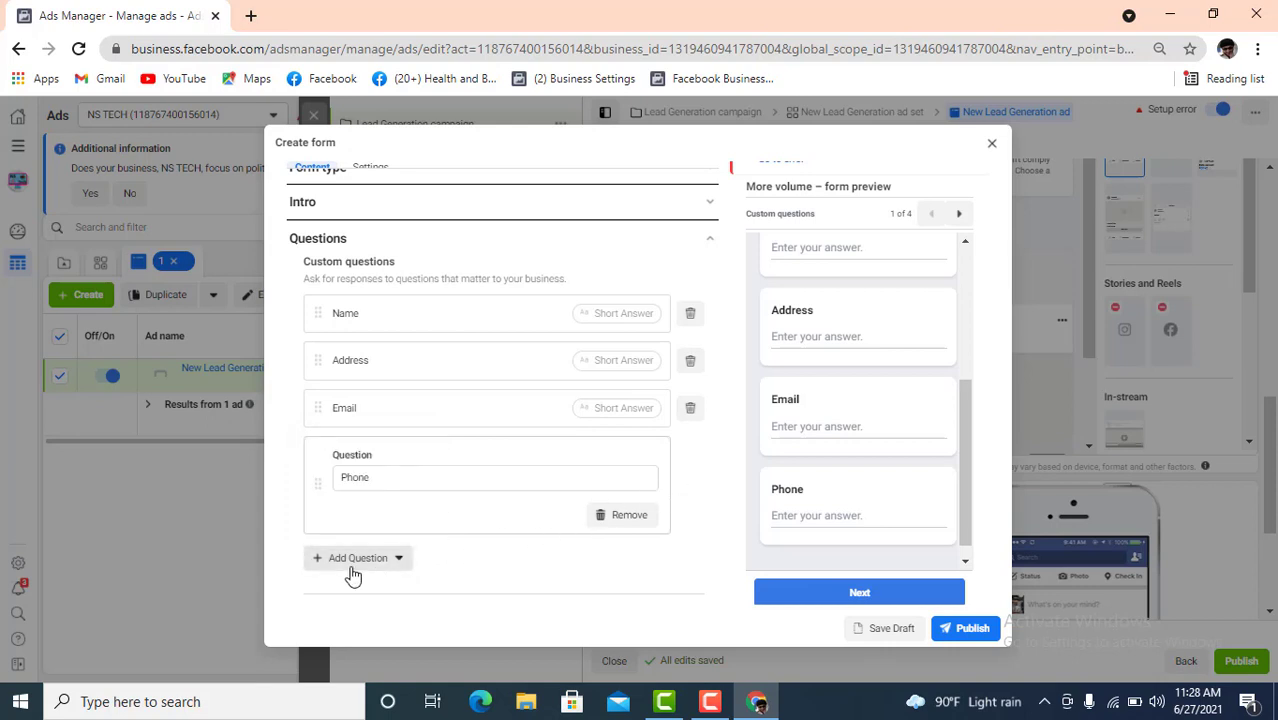
Set the form's privacy policy link to myshop.com, leaving the link text empty
scroll(356, 568, "down", 5)
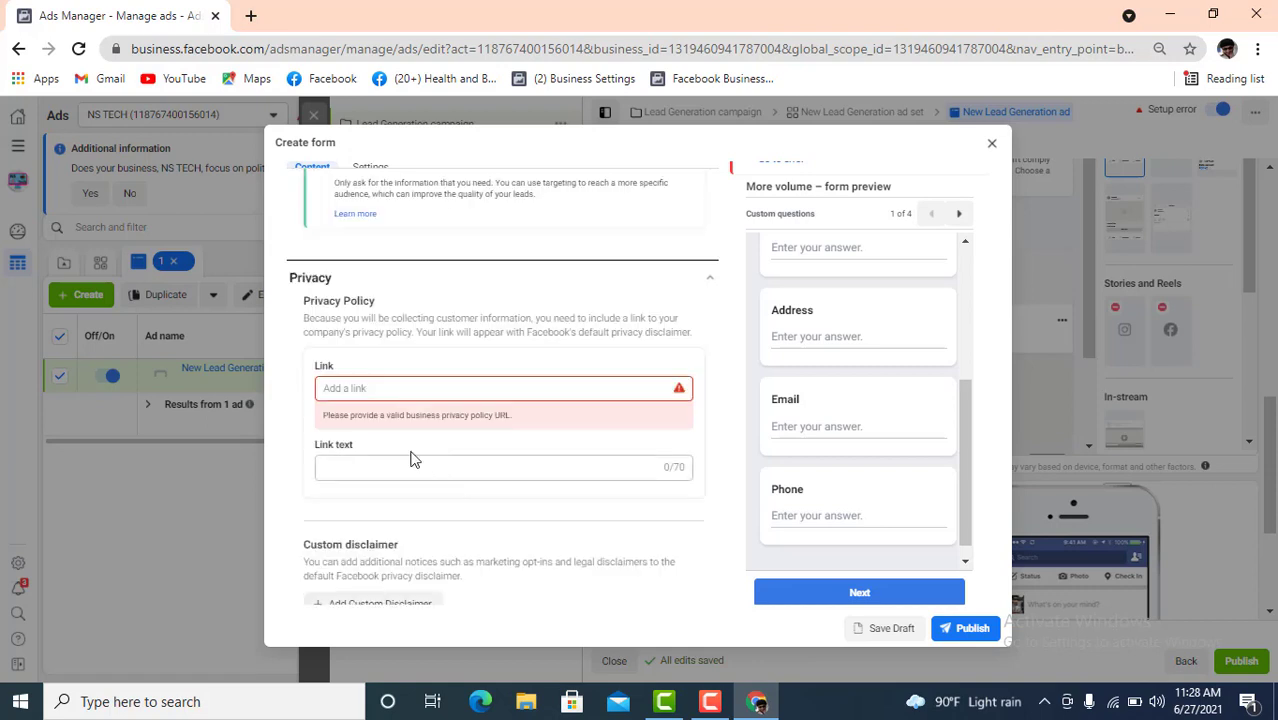
left_click(362, 388)
type("myshop.com")
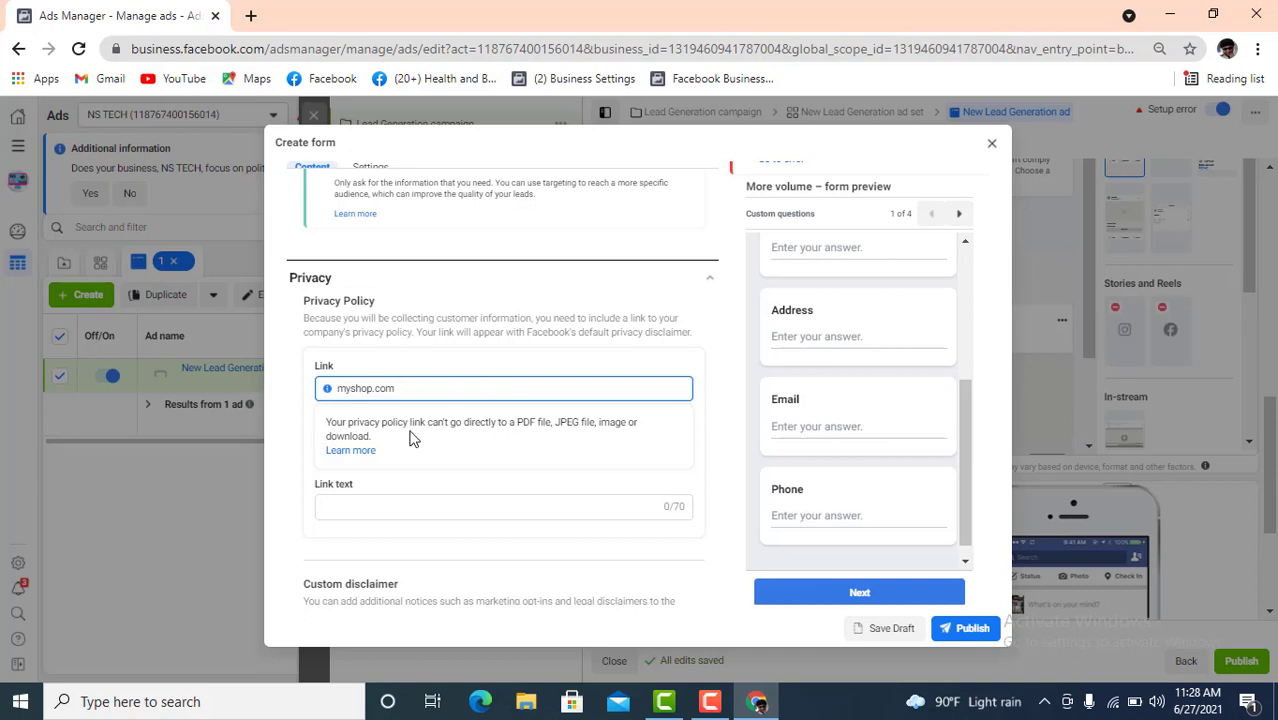
left_click(408, 505)
Set the website link in the completion message for leads to myshop.com and submit the form for publishing
scroll(623, 480, "down", 2)
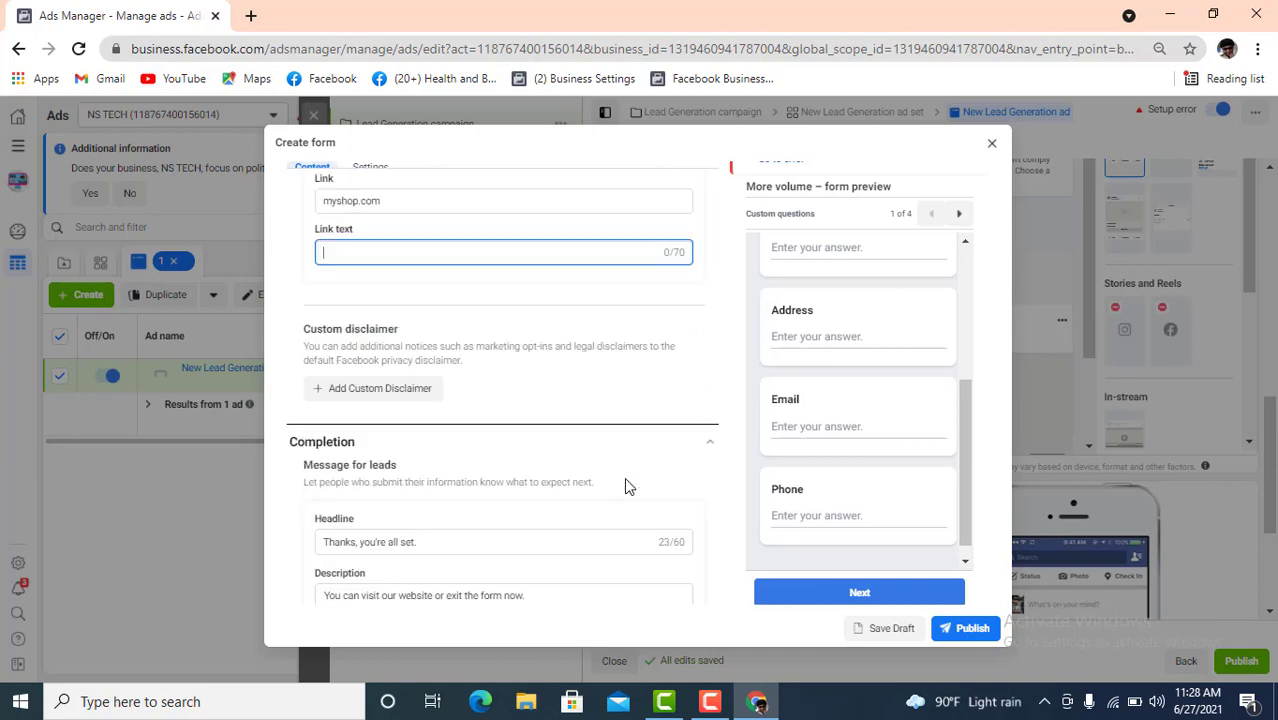
scroll(624, 477, "down", 3)
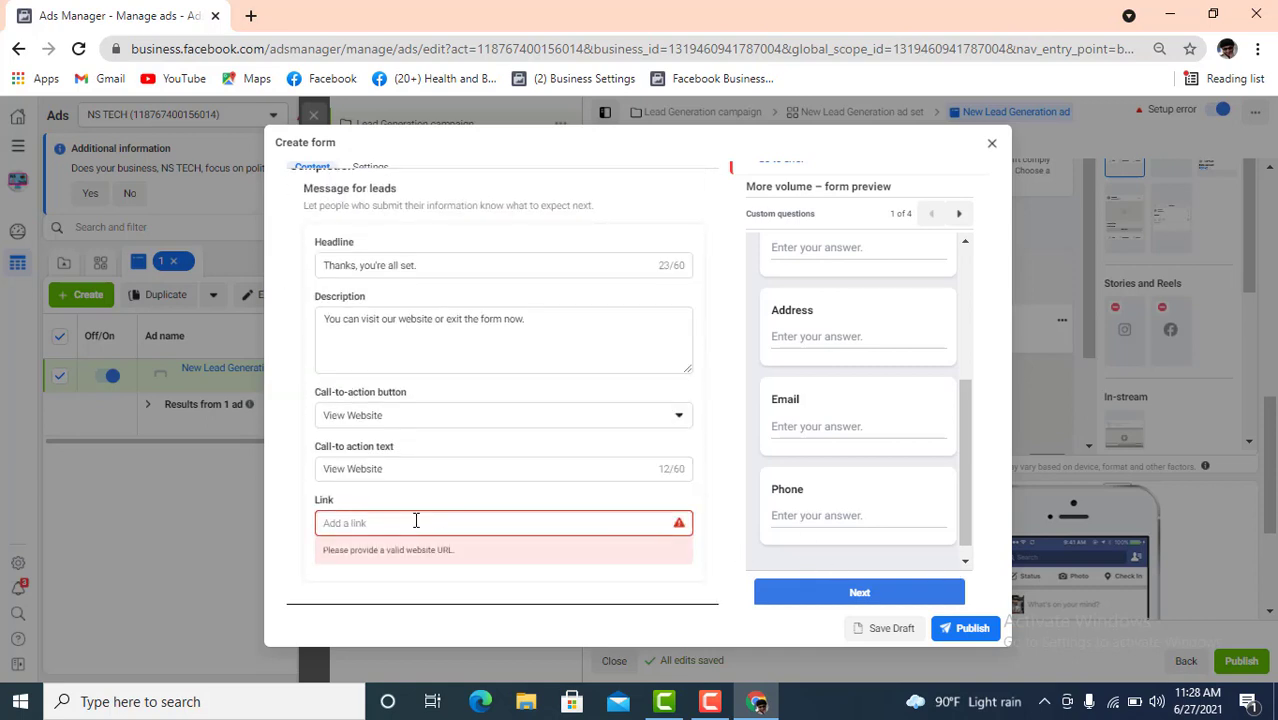
scroll(428, 513, "up", 3)
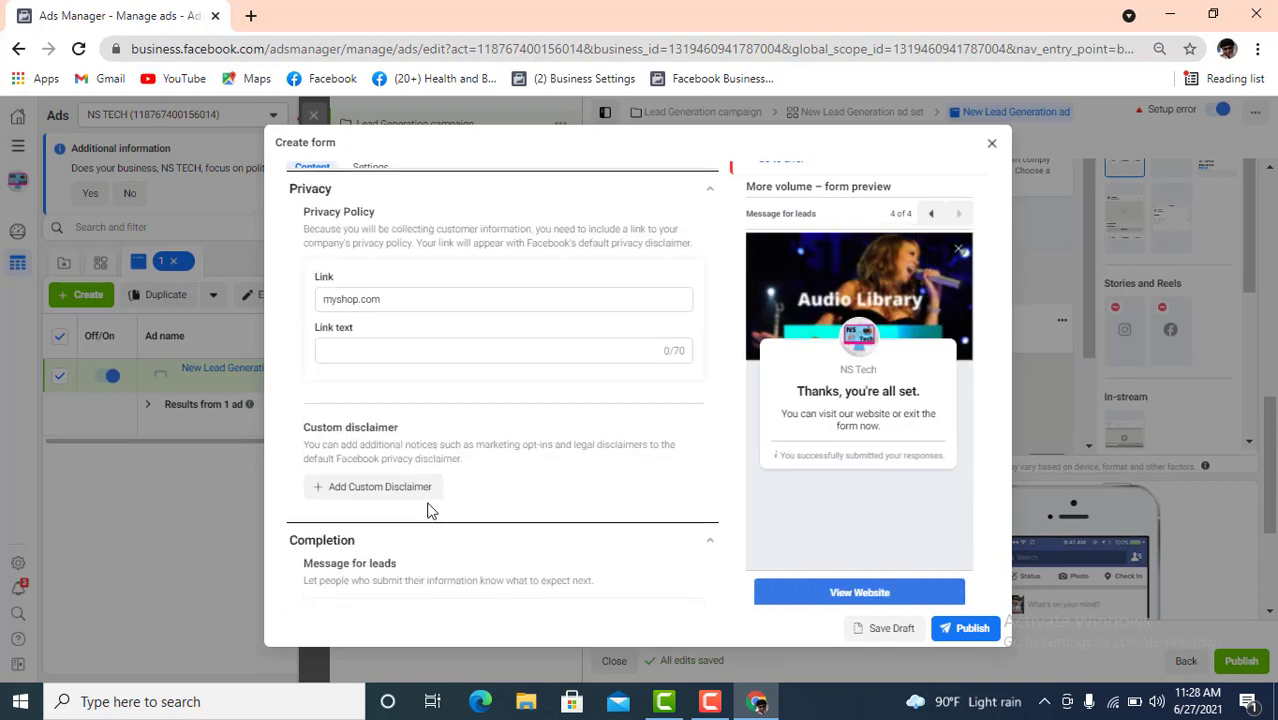
scroll(428, 508, "down", 3)
scroll(428, 491, "up", 3)
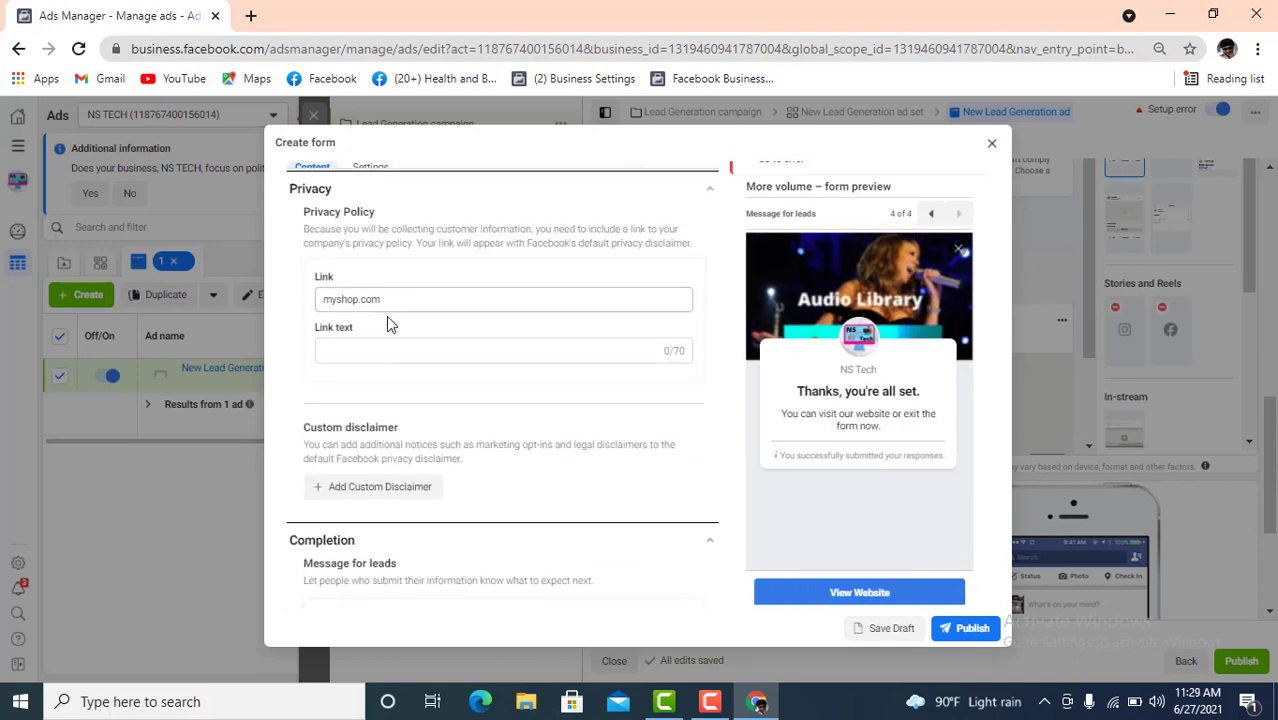
double_click(397, 299)
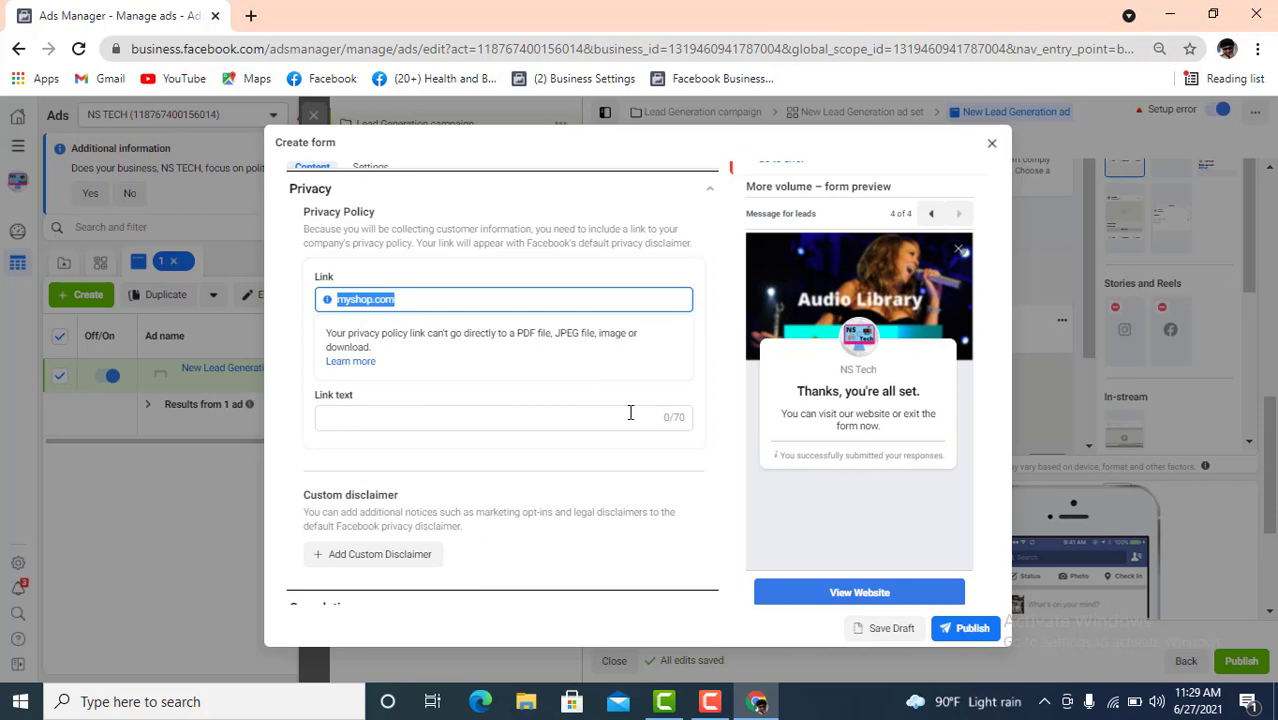
scroll(630, 412, "down", 5)
left_click(386, 521)
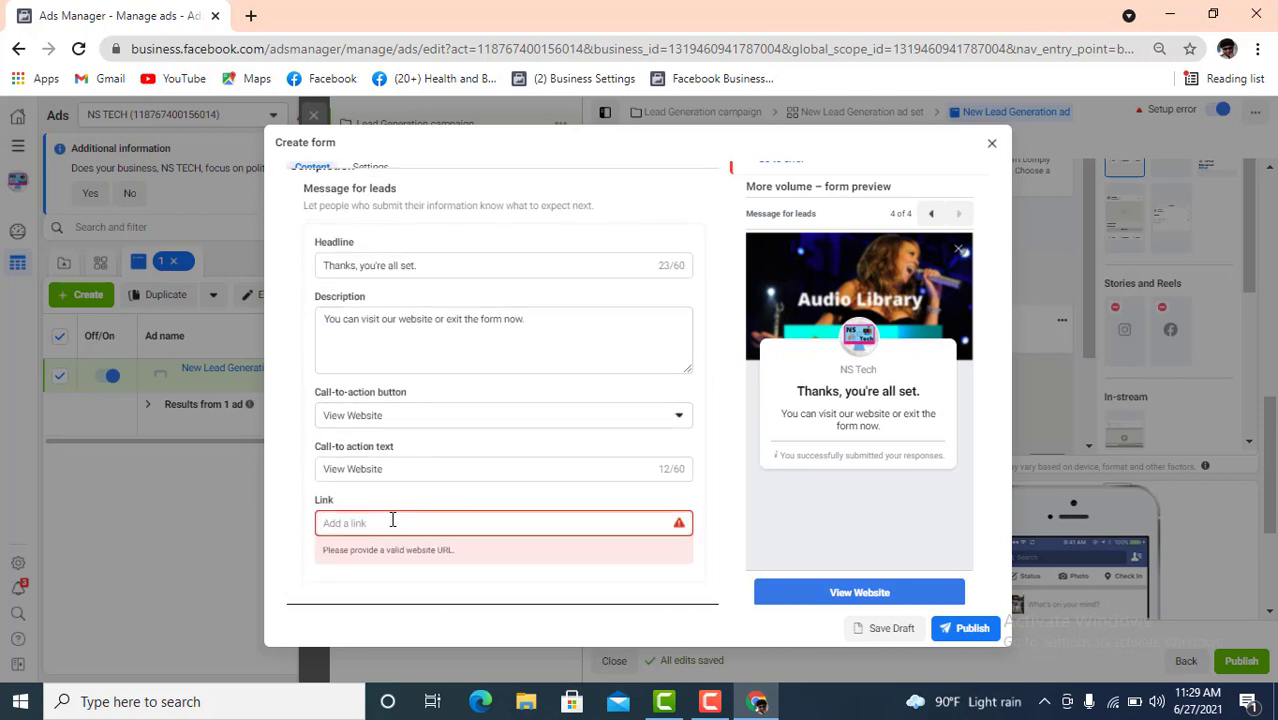
type("myshop.com")
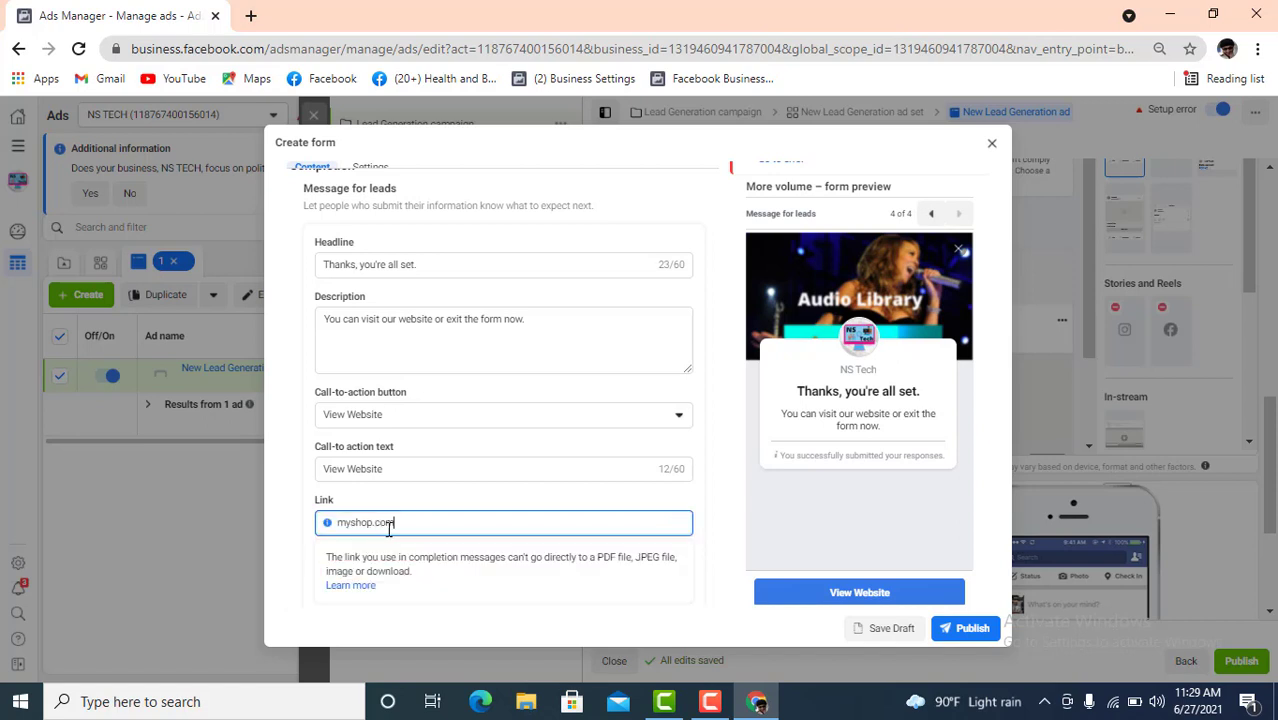
left_click(964, 633)
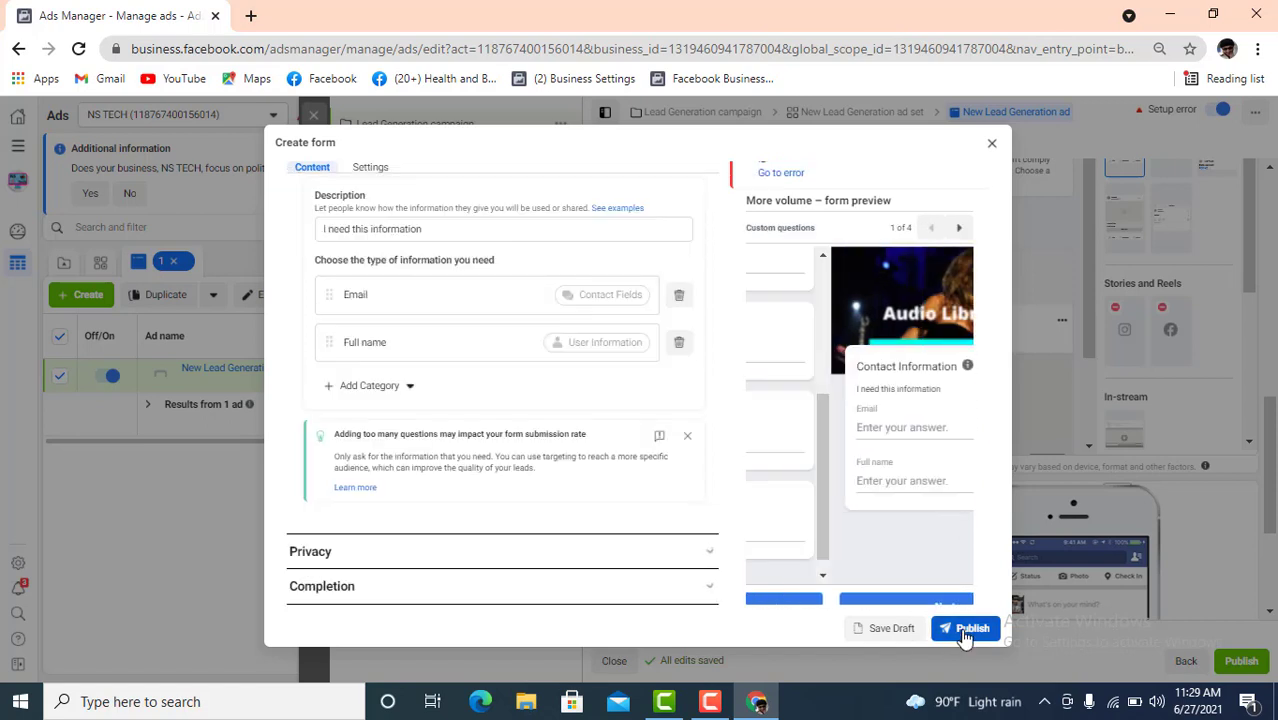
Check the custom questions in the form preview and publish the lead form
scroll(886, 462, "up", 5)
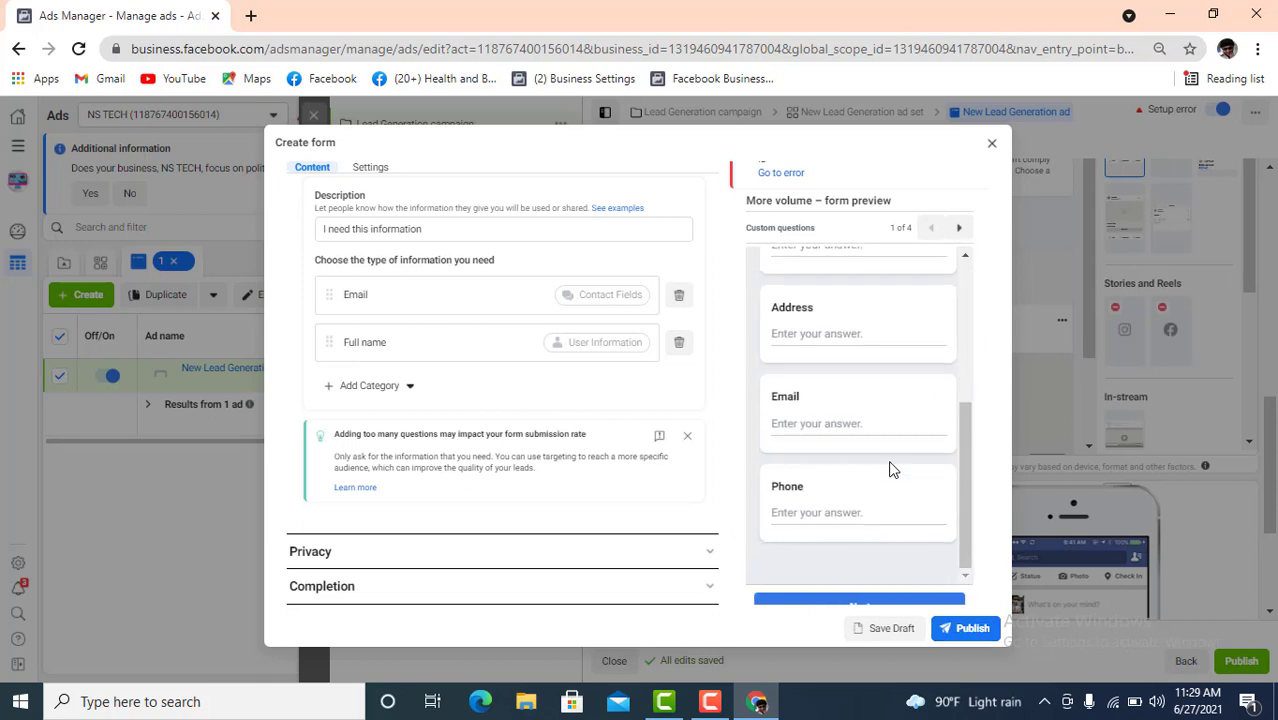
scroll(883, 445, "down", 5)
left_click(970, 629)
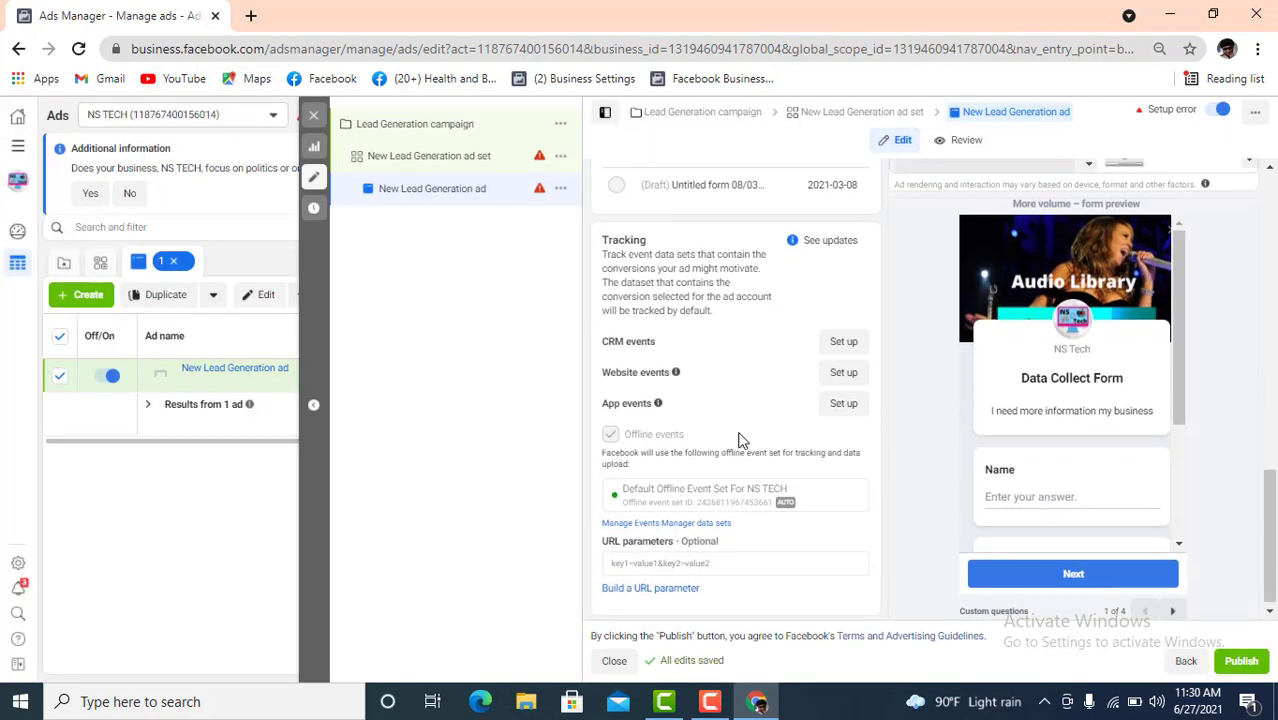
Review the ad's identity, format, creative text, instant form and tracking settings together with the Facebook feed preview
scroll(740, 440, "up", 7)
scroll(740, 440, "up", 2)
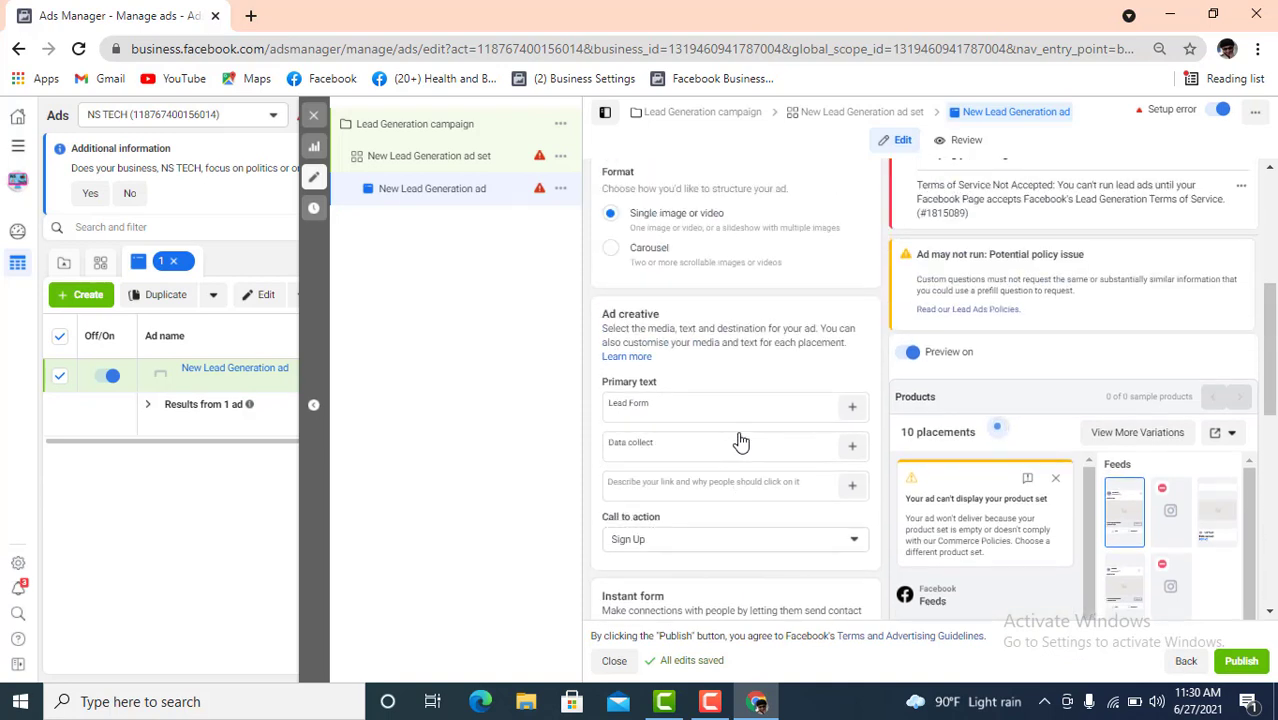
scroll(907, 439, "down", 2)
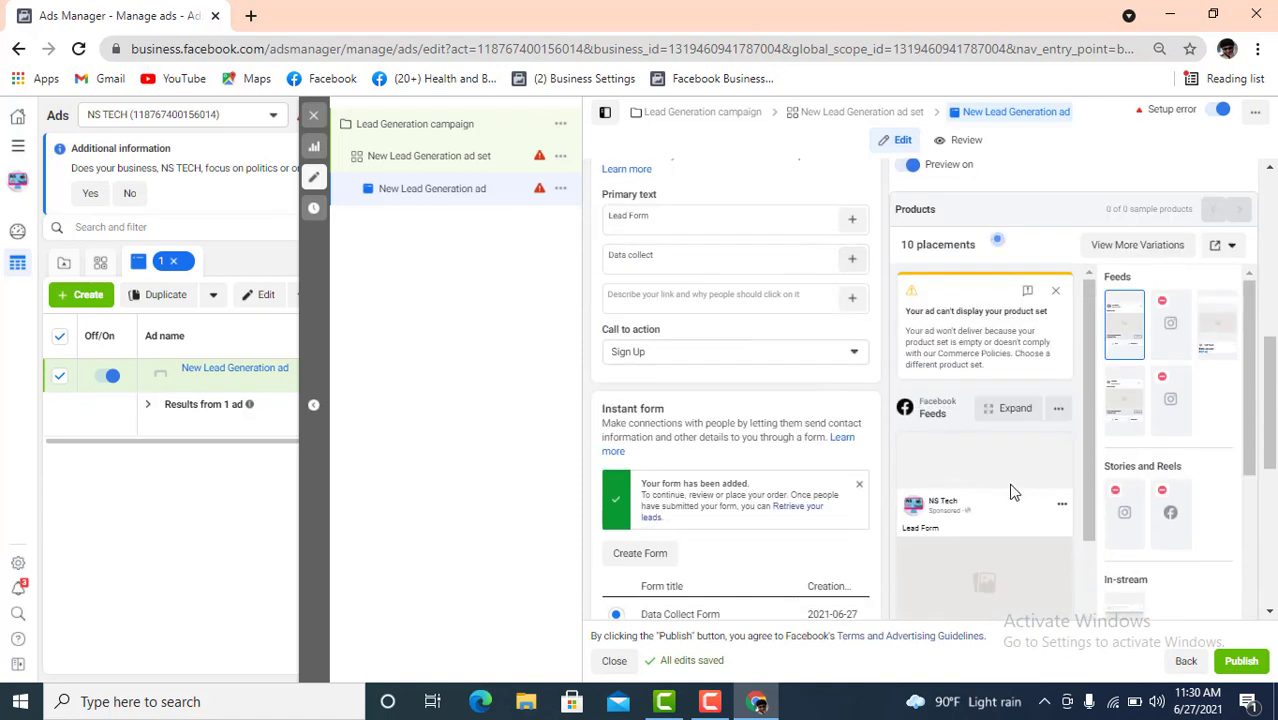
scroll(993, 500, "down", 1)
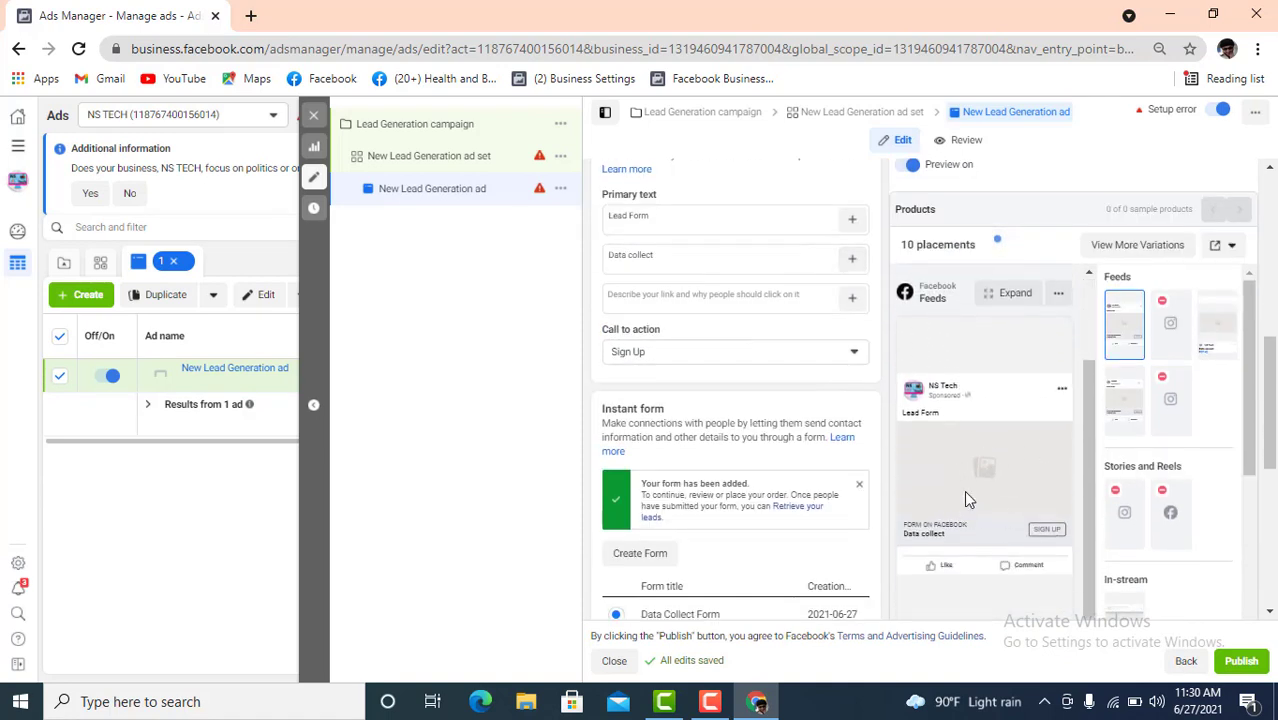
scroll(785, 443, "up", 2)
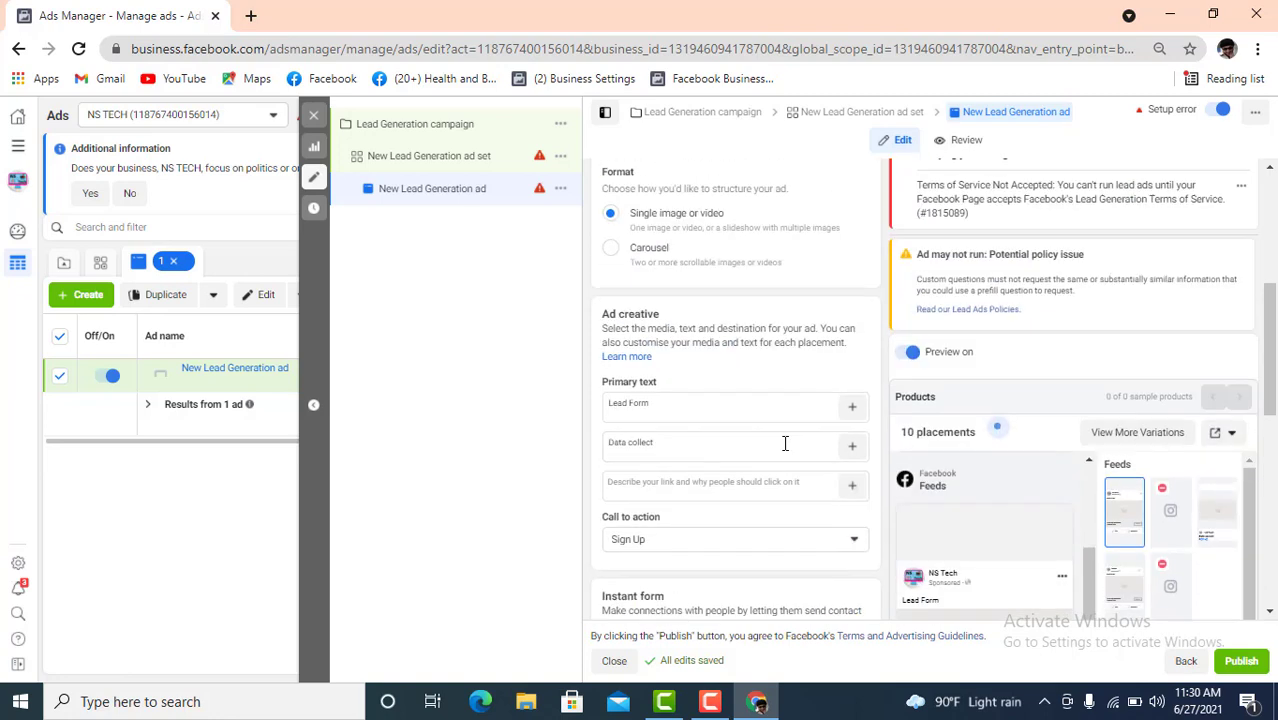
scroll(785, 443, "up", 2)
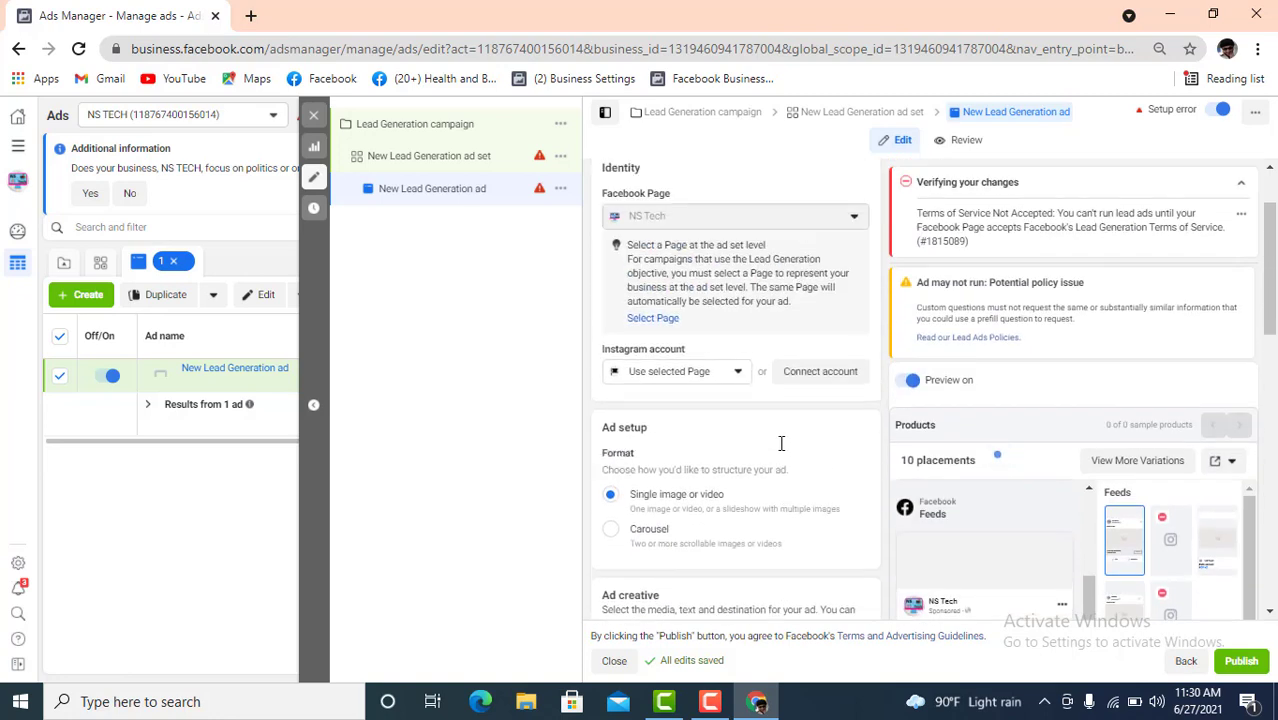
right_click(712, 508)
left_click(692, 512)
scroll(692, 512, "down", 2)
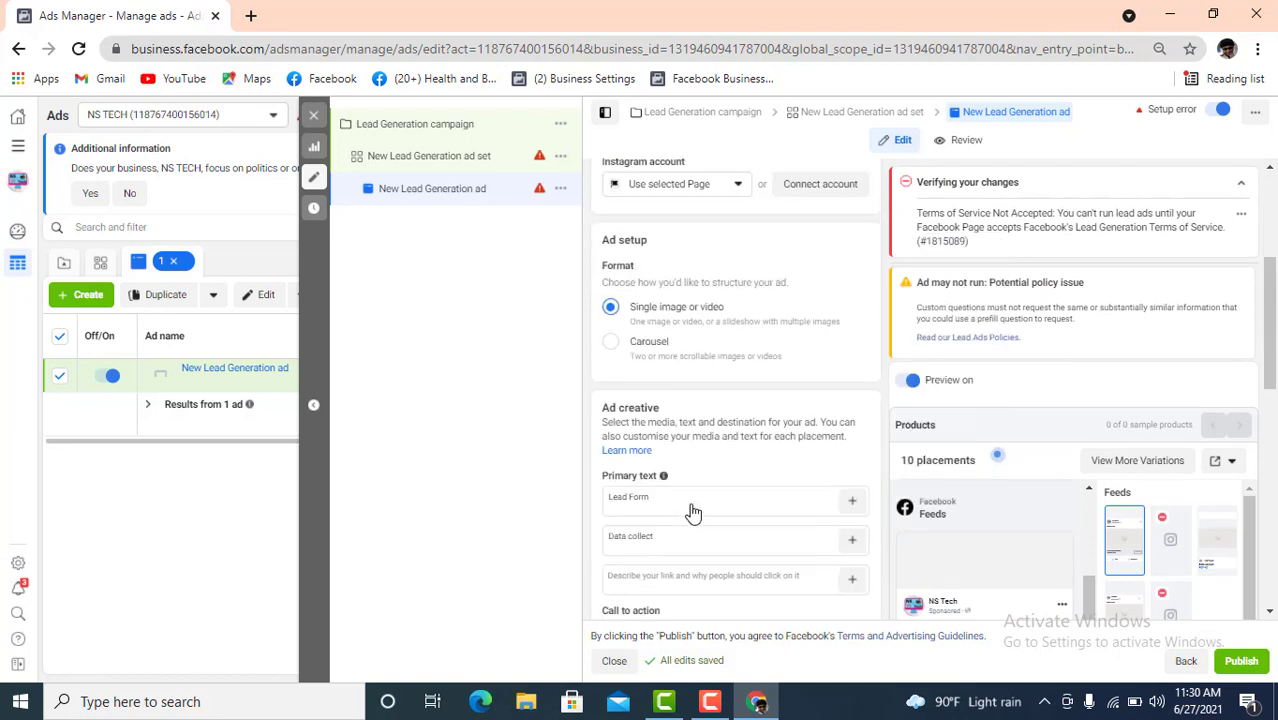
scroll(692, 510, "down", 2)
scroll(692, 512, "down", 5)
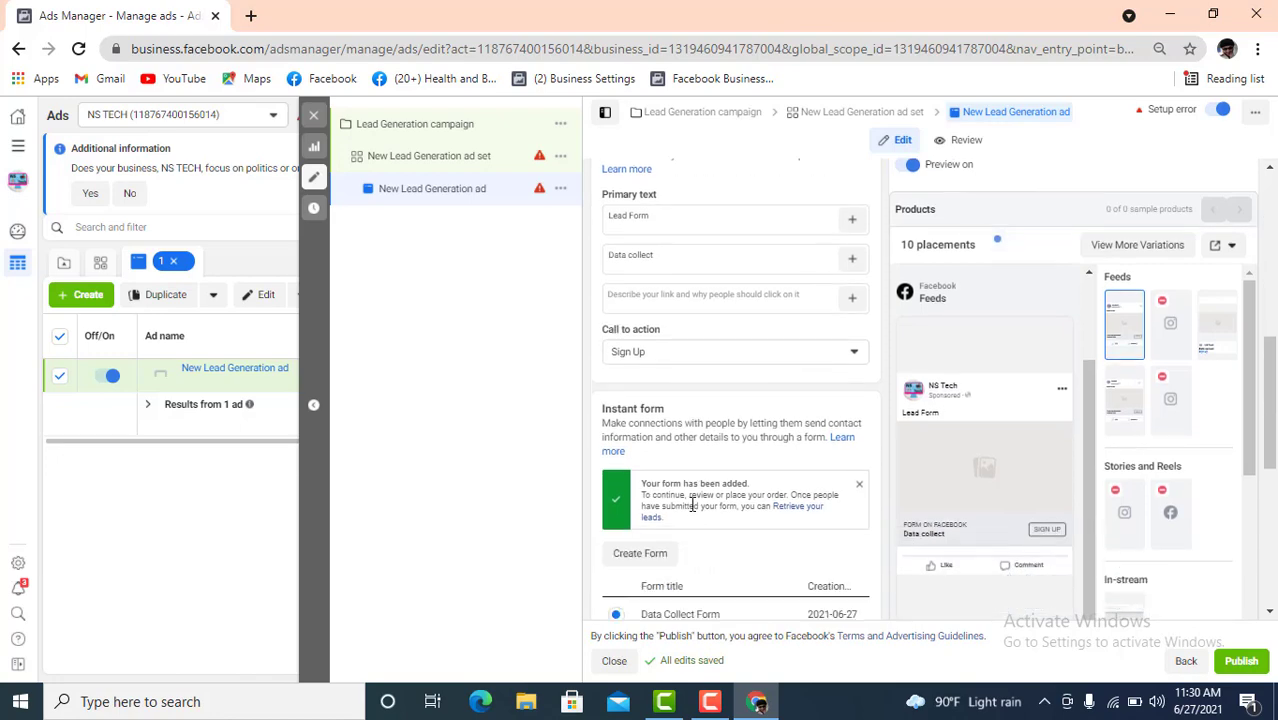
scroll(695, 512, "down", 2)
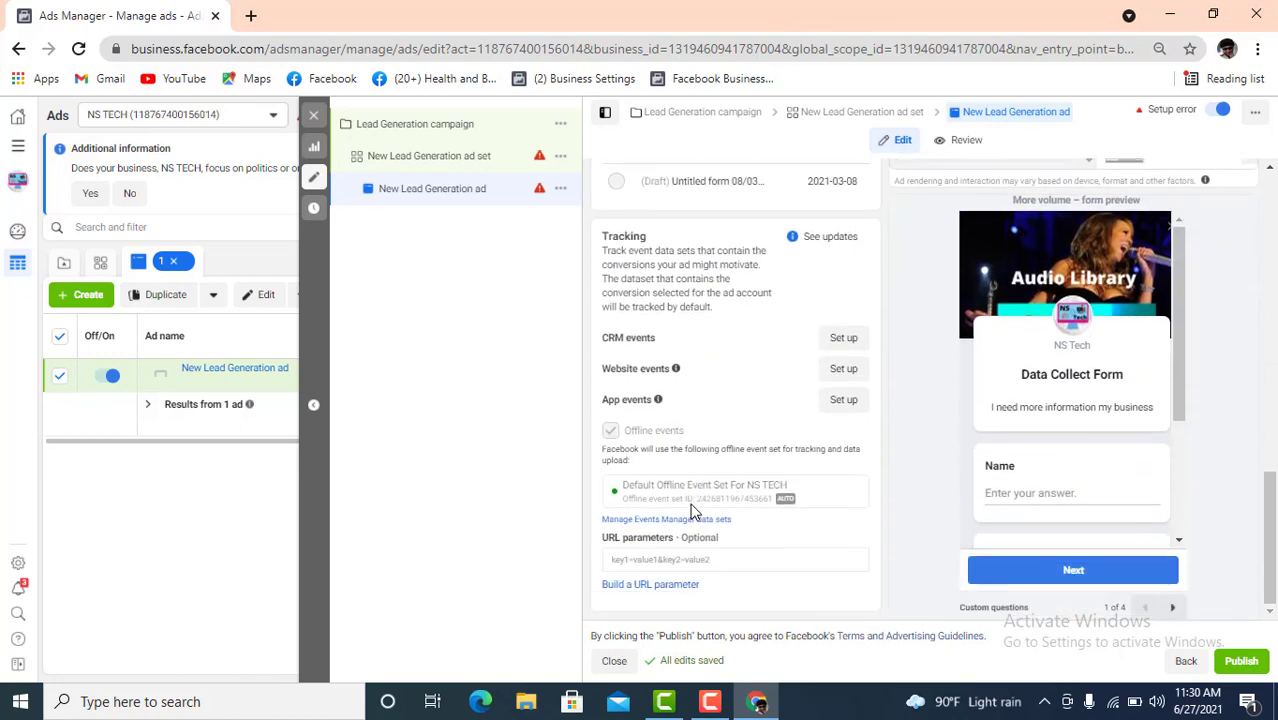
scroll(692, 500, "up", 10)
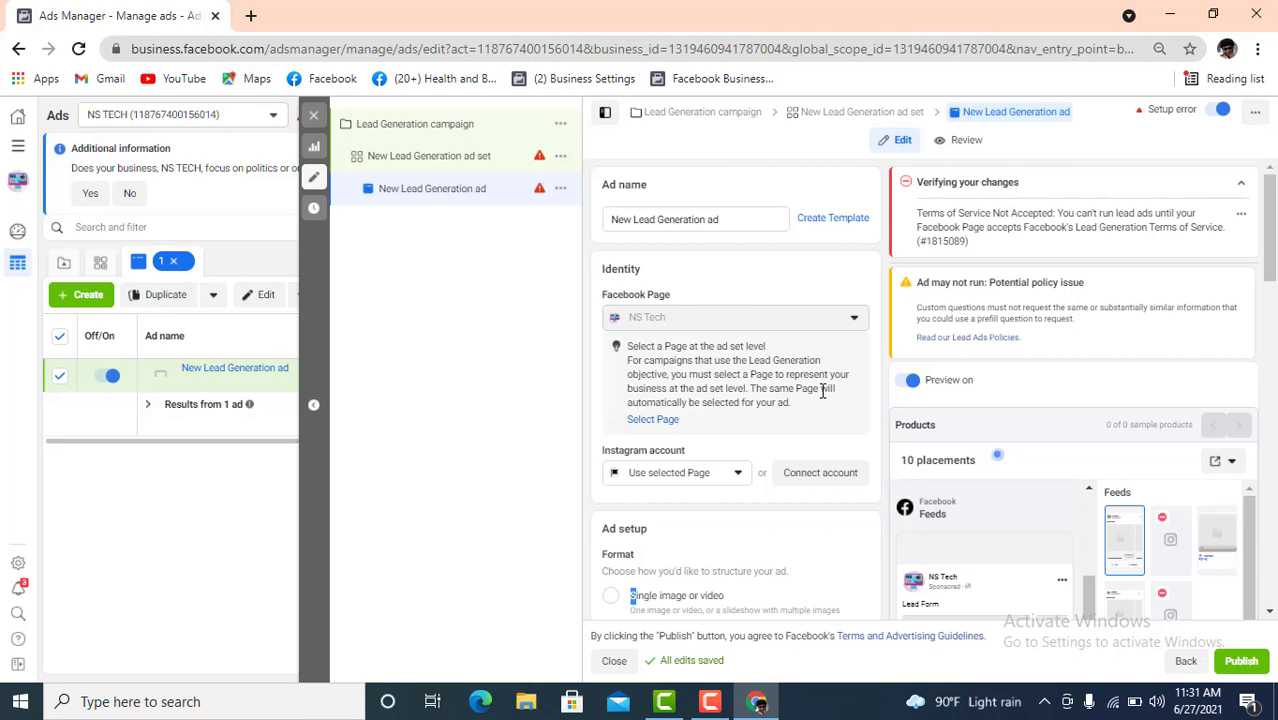
Add an intro card to the carousel ad before the catalogue cards
scroll(822, 388, "down", 2)
scroll(826, 402, "down", 1)
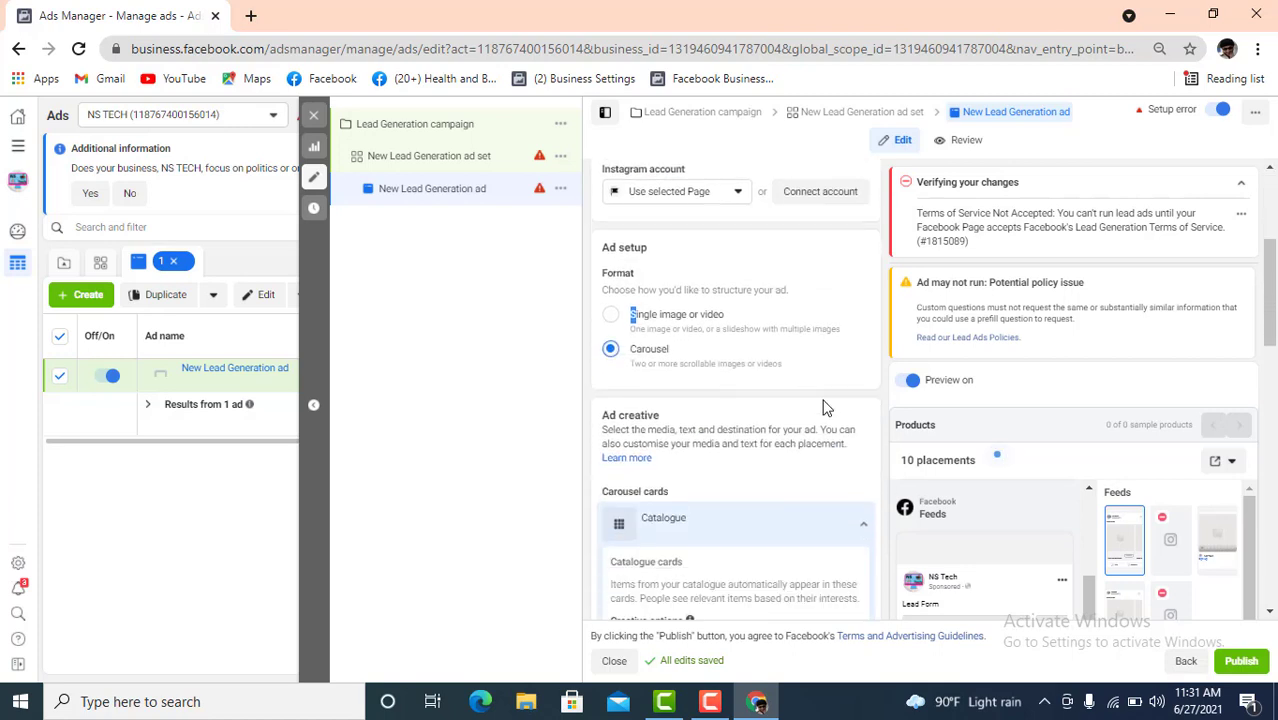
scroll(817, 428, "down", 3)
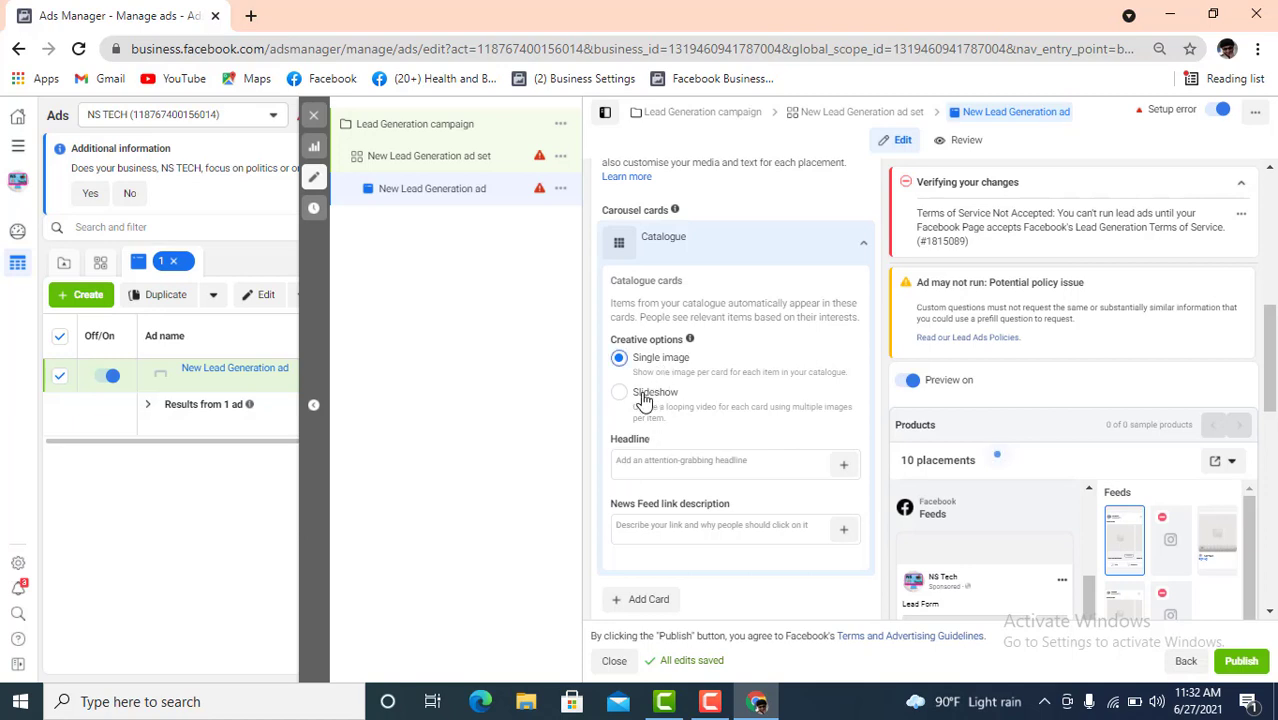
scroll(650, 450, "down", 1)
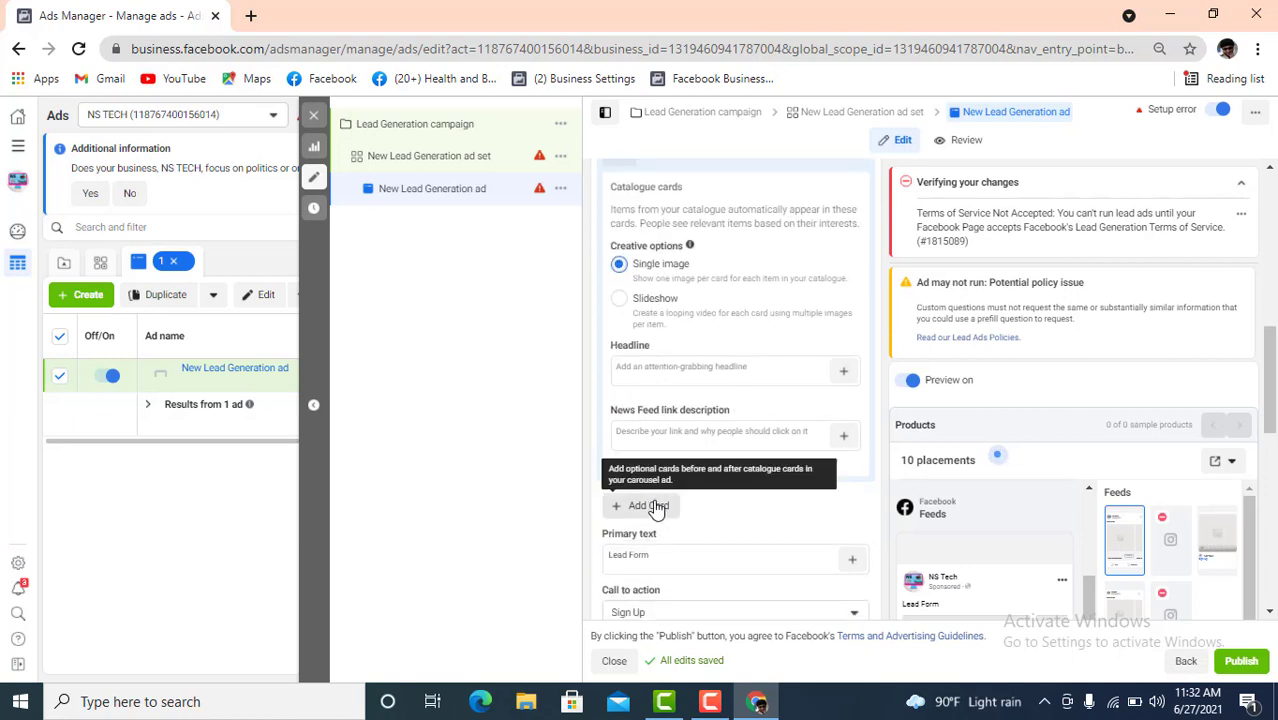
scroll(742, 430, "down", 2)
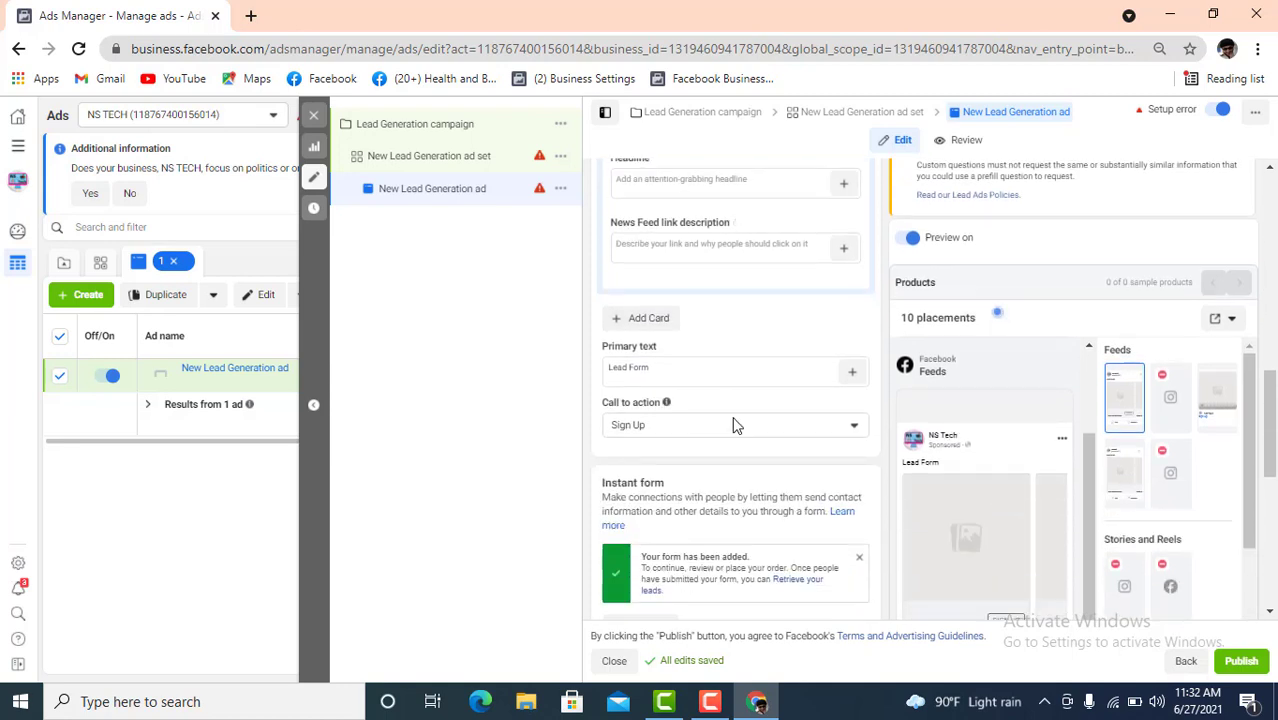
left_click(658, 322)
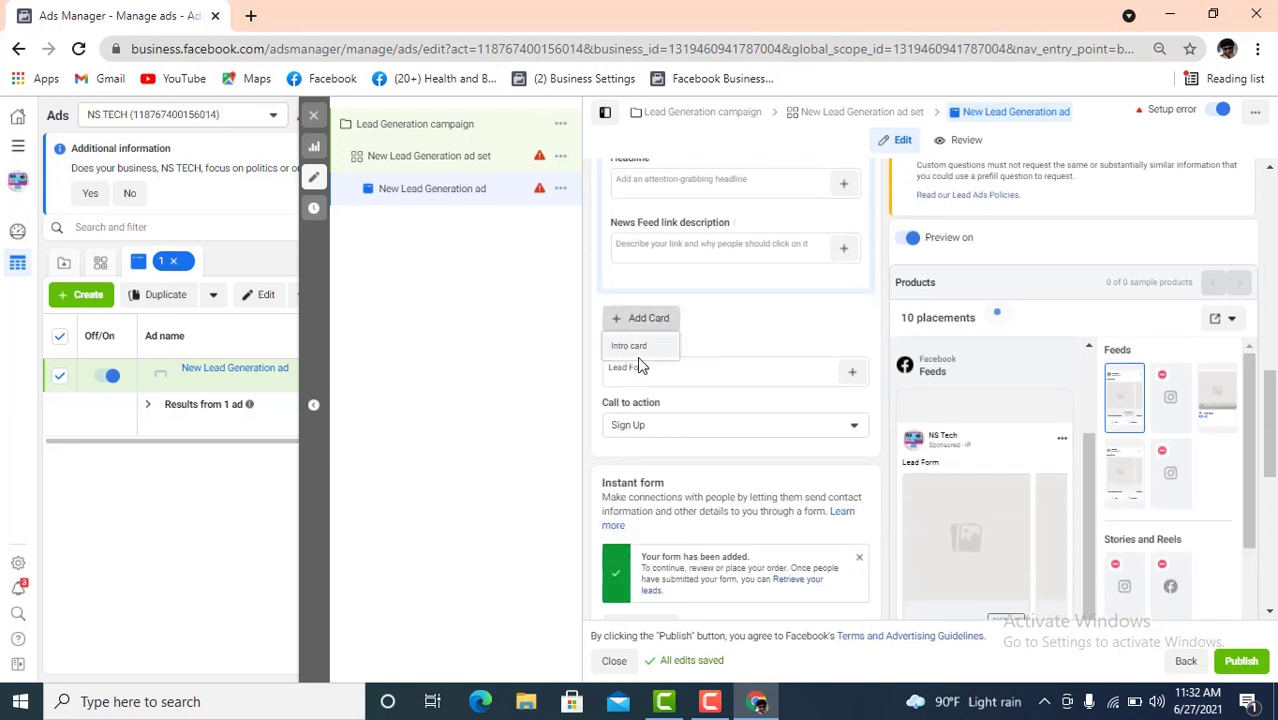
left_click(636, 348)
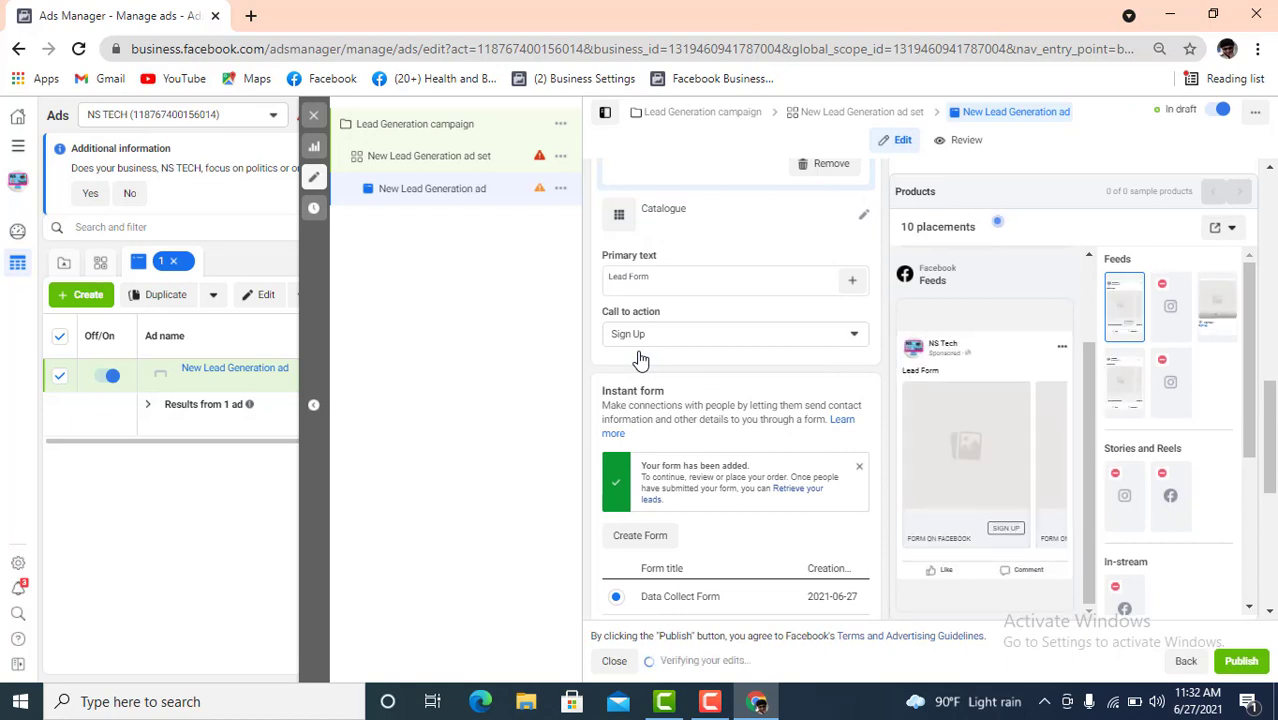
Use the account image "Horizon Zero Dawn Aloy.png" as the picture of the carousel's intro card
scroll(816, 371, "up", 1)
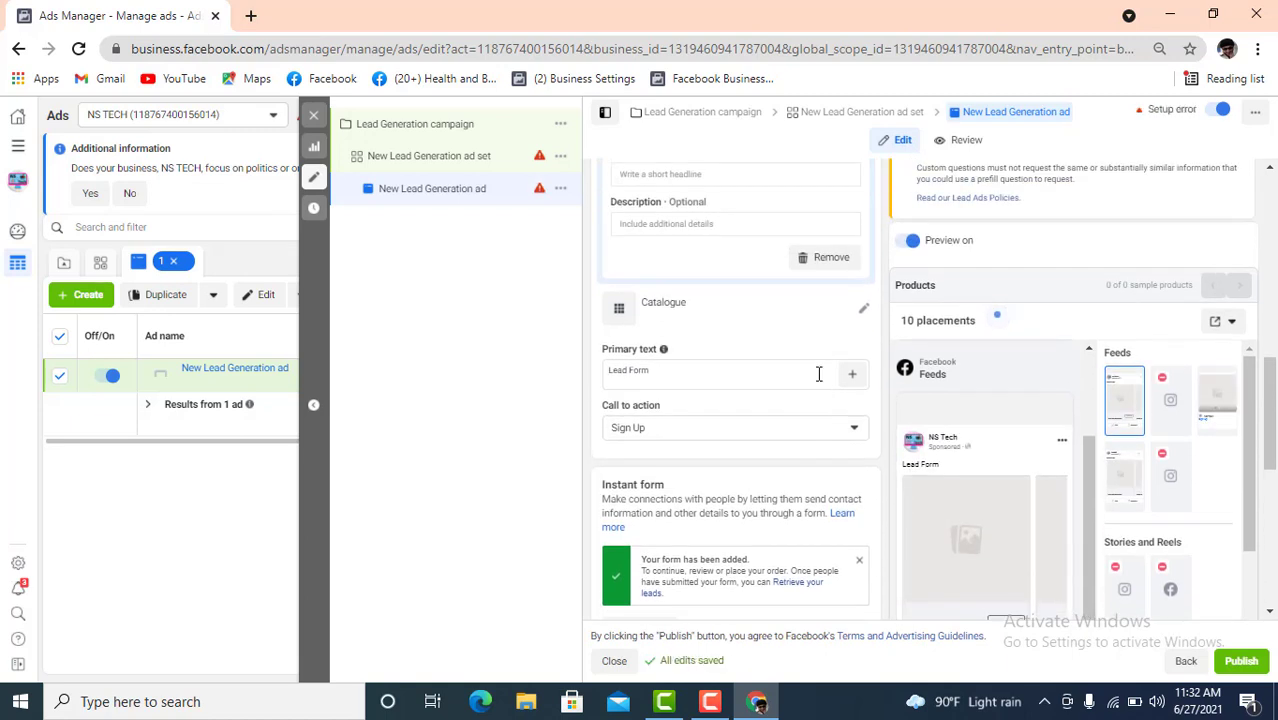
scroll(812, 377, "up", 1)
scroll(792, 604, "up", 4)
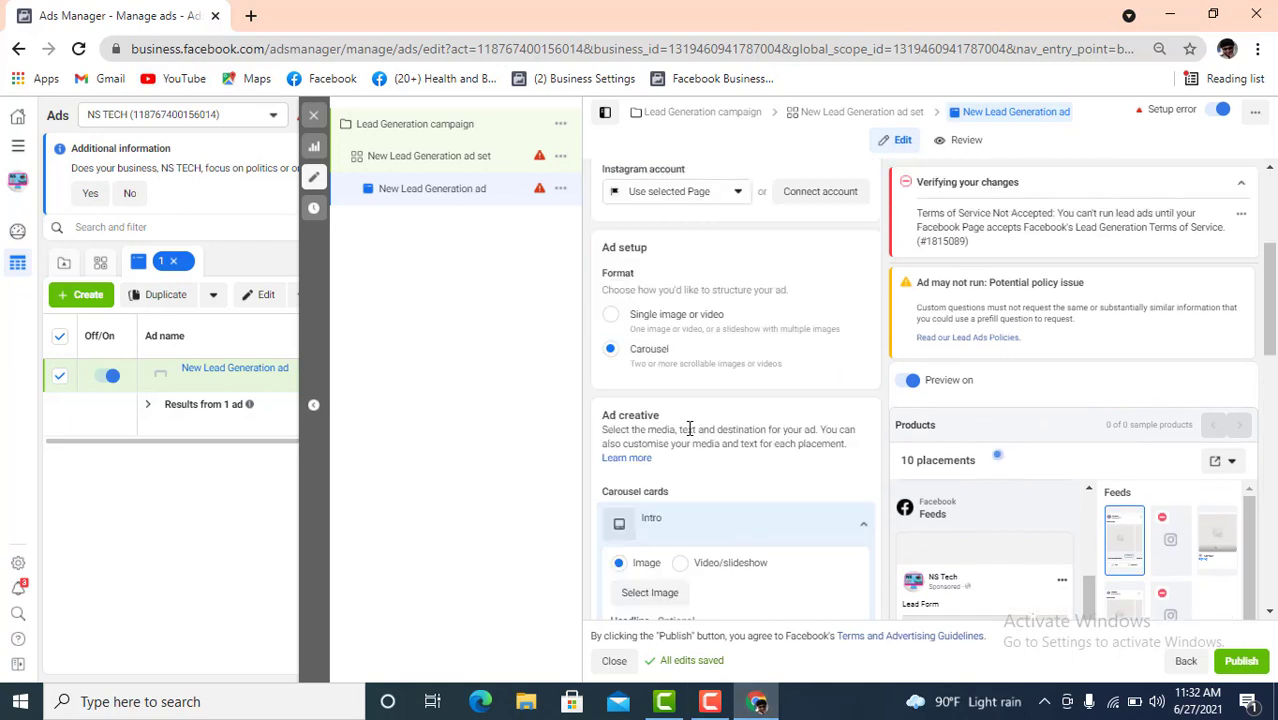
scroll(690, 562, "down", 1)
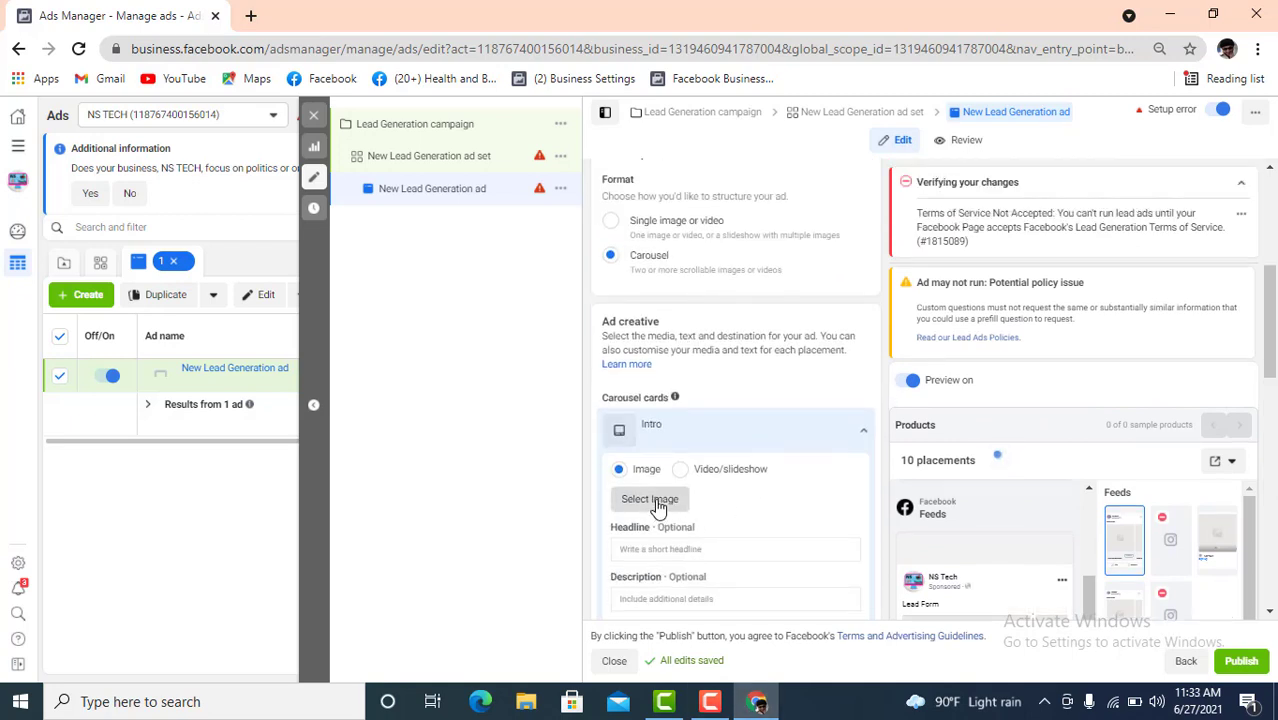
left_click(652, 499)
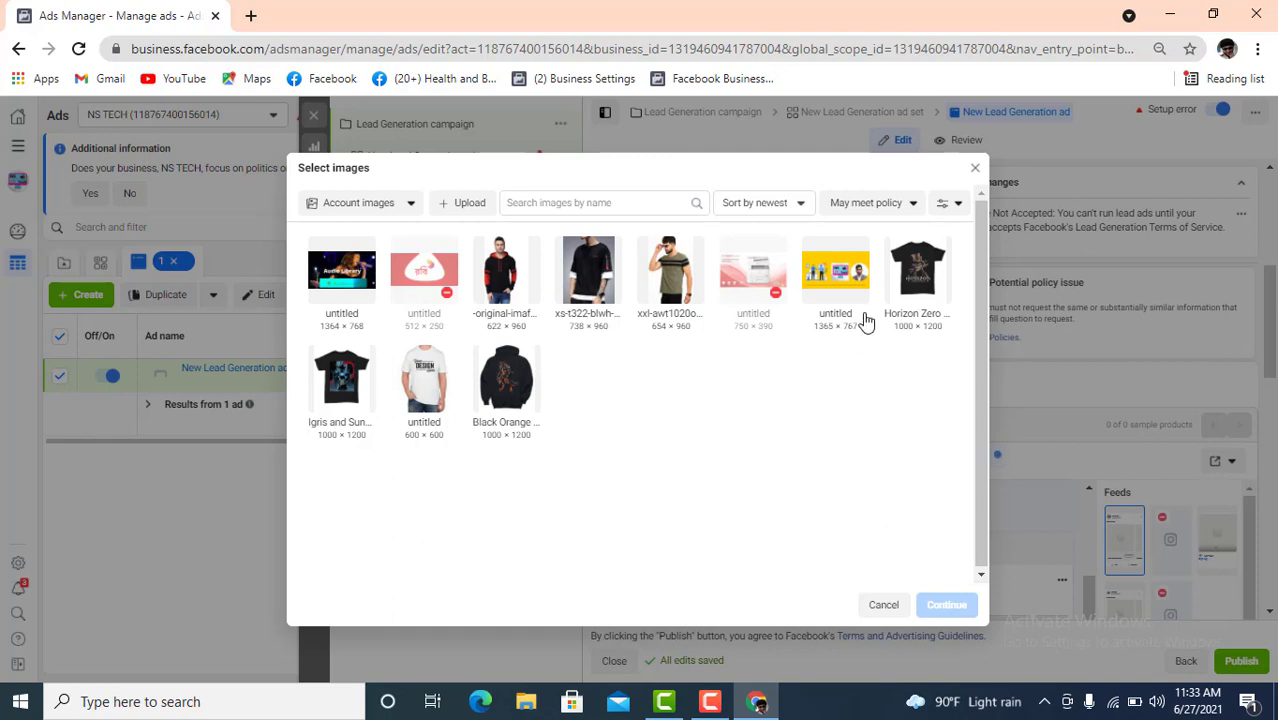
left_click(922, 293)
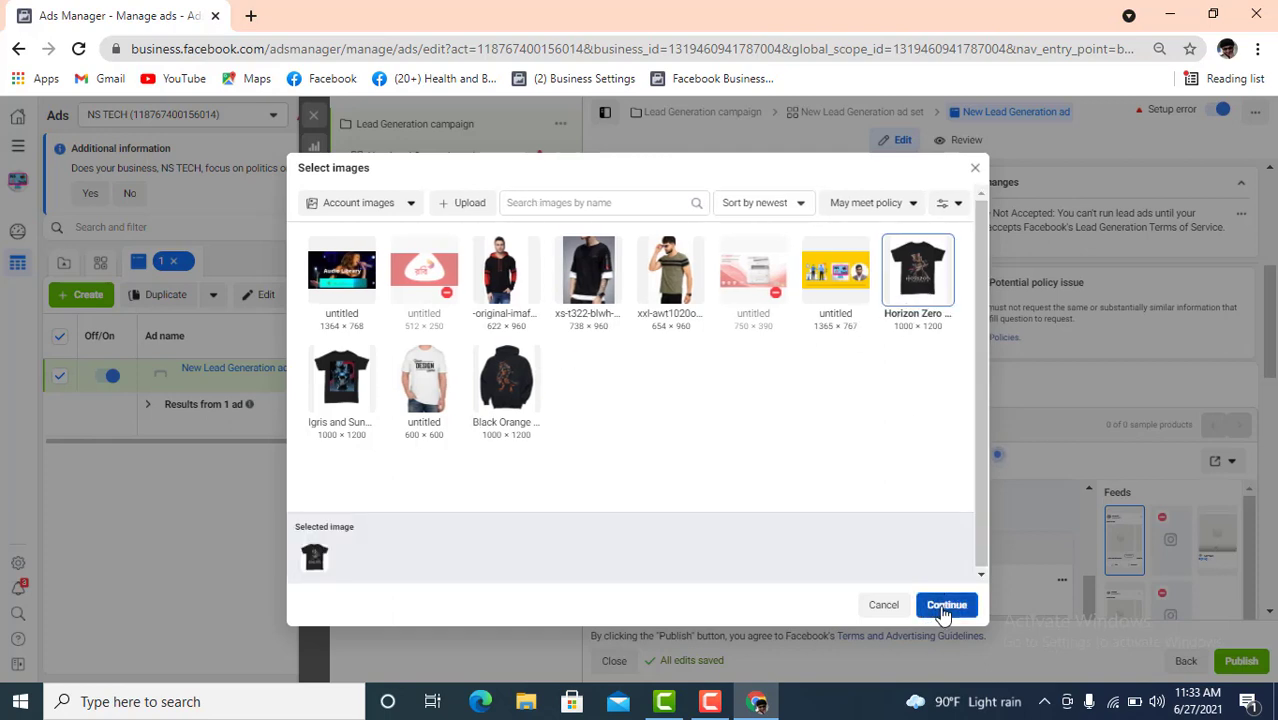
left_click(943, 612)
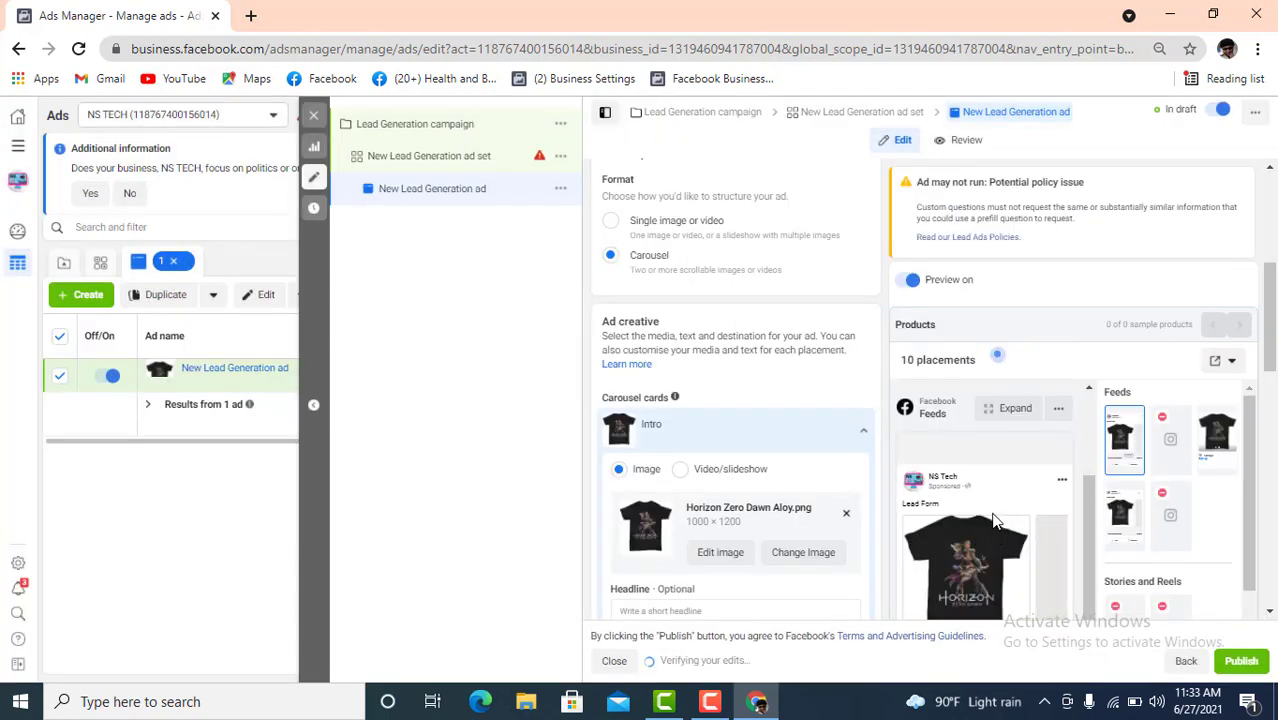
Examine the carousel ad's feed preview, the question fields in the form preview and the intro card settings
scroll(1013, 562, "down", 4)
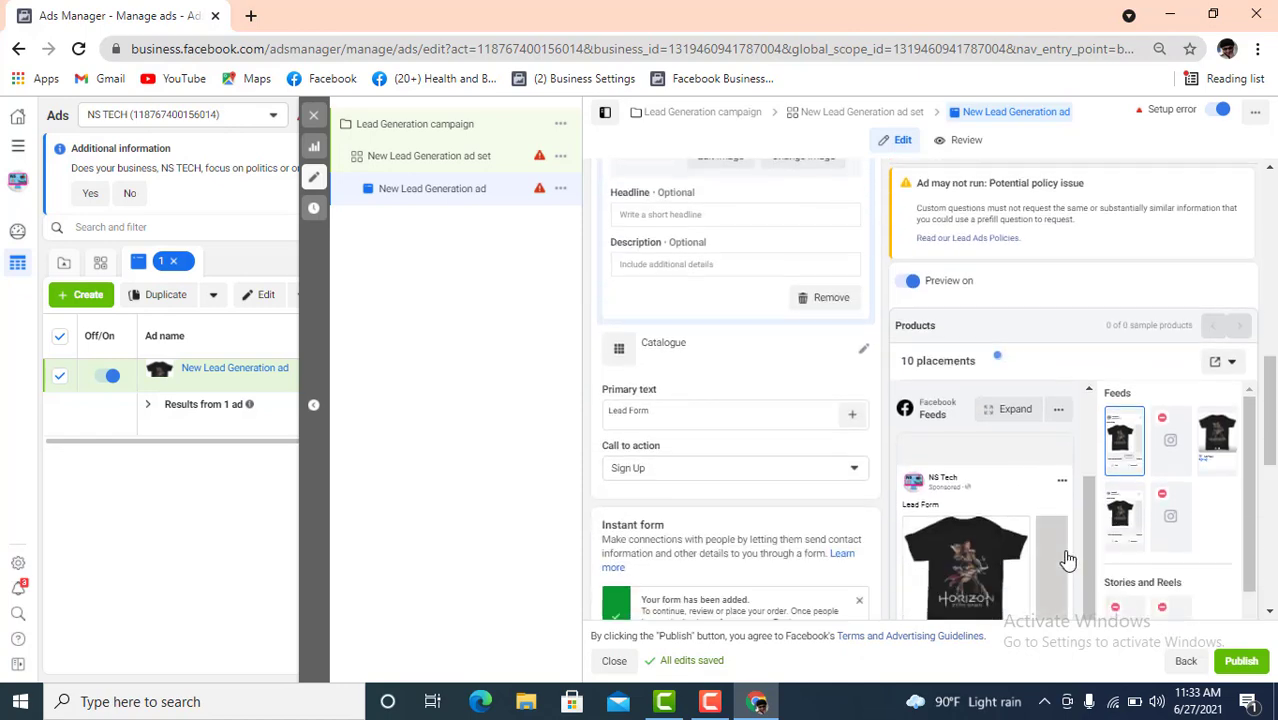
scroll(1068, 560, "down", 2)
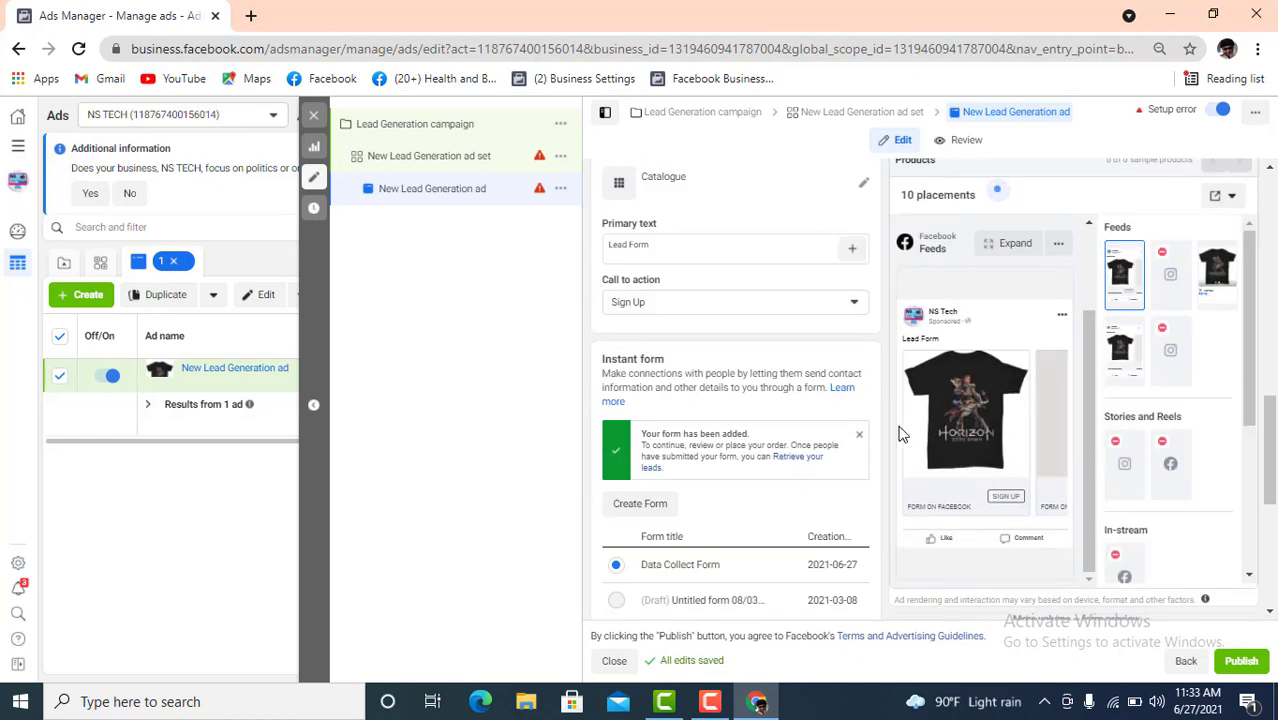
scroll(1113, 500, "down", 5)
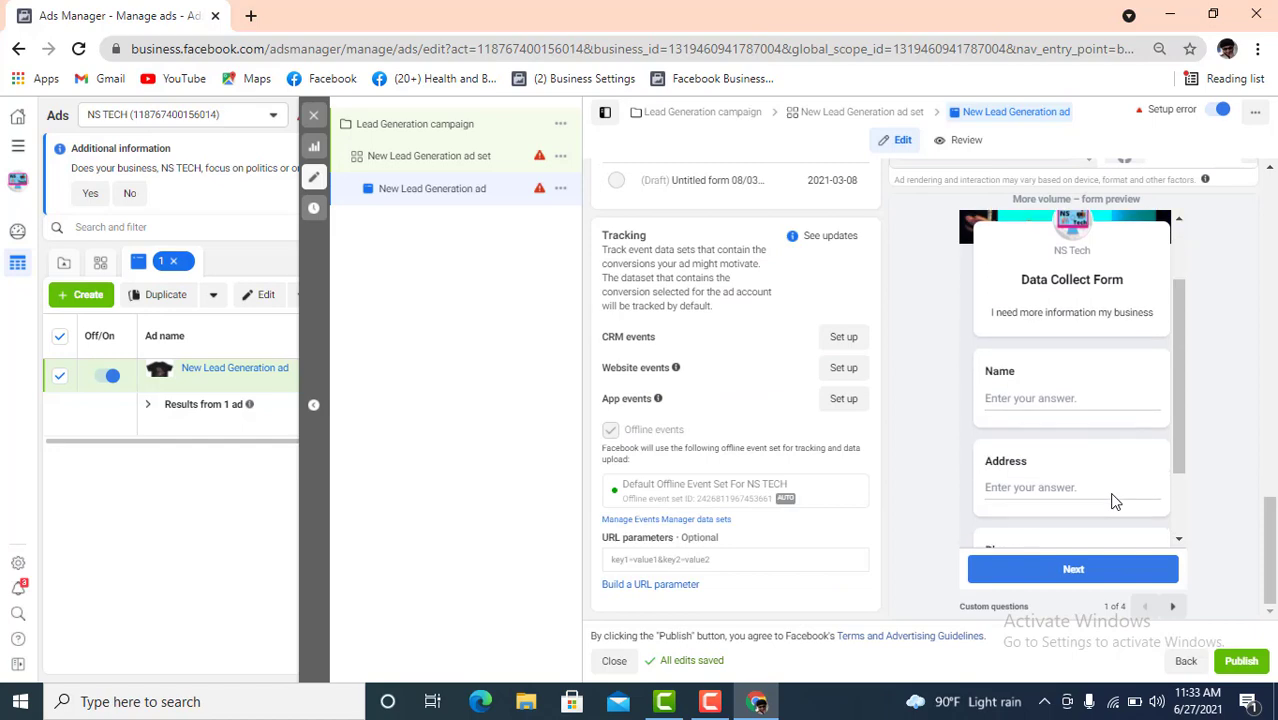
scroll(1033, 471, "down", 1)
scroll(1041, 465, "up", 2)
scroll(1053, 450, "down", 2)
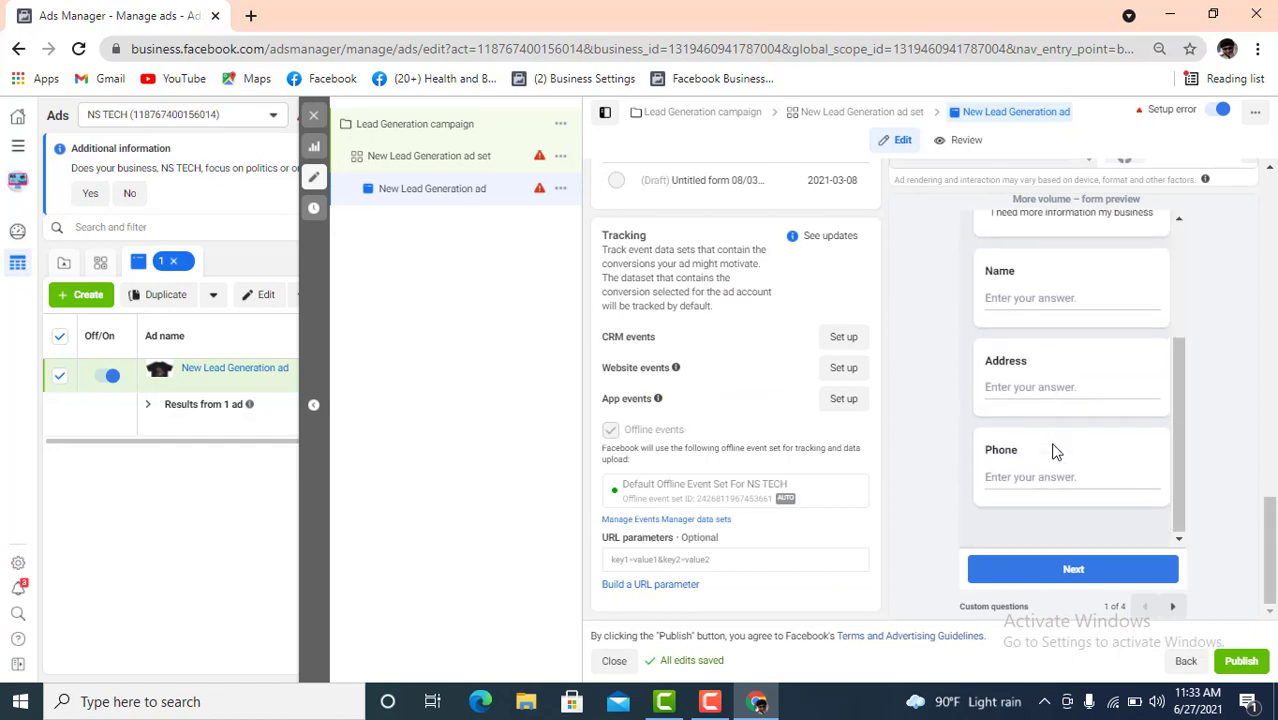
scroll(919, 403, "up", 10)
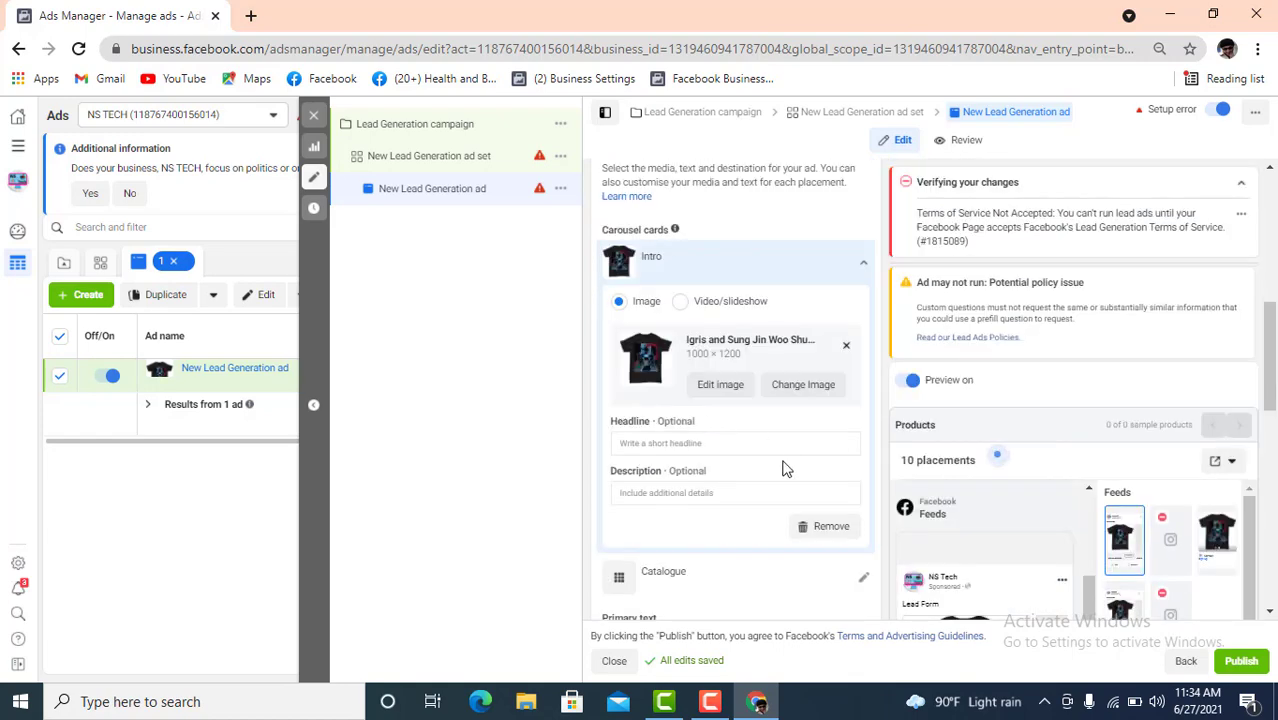
scroll(805, 470, "down", 2)
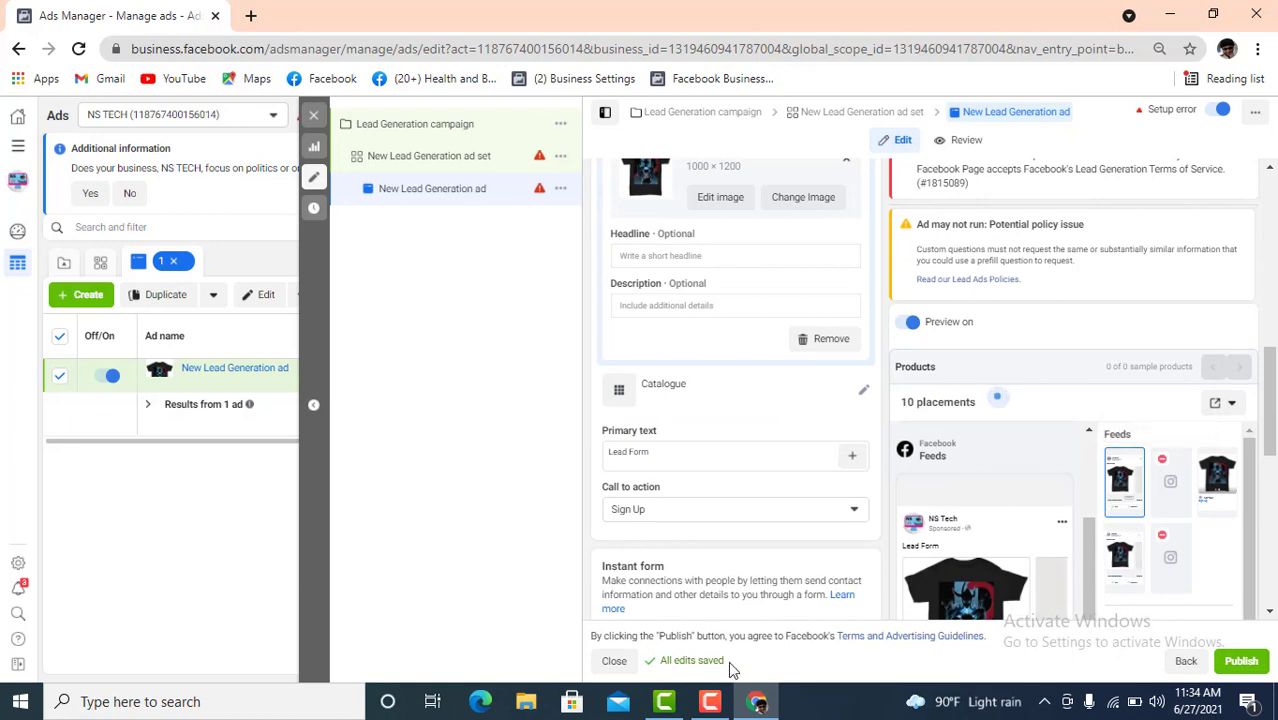
left_click(709, 706)
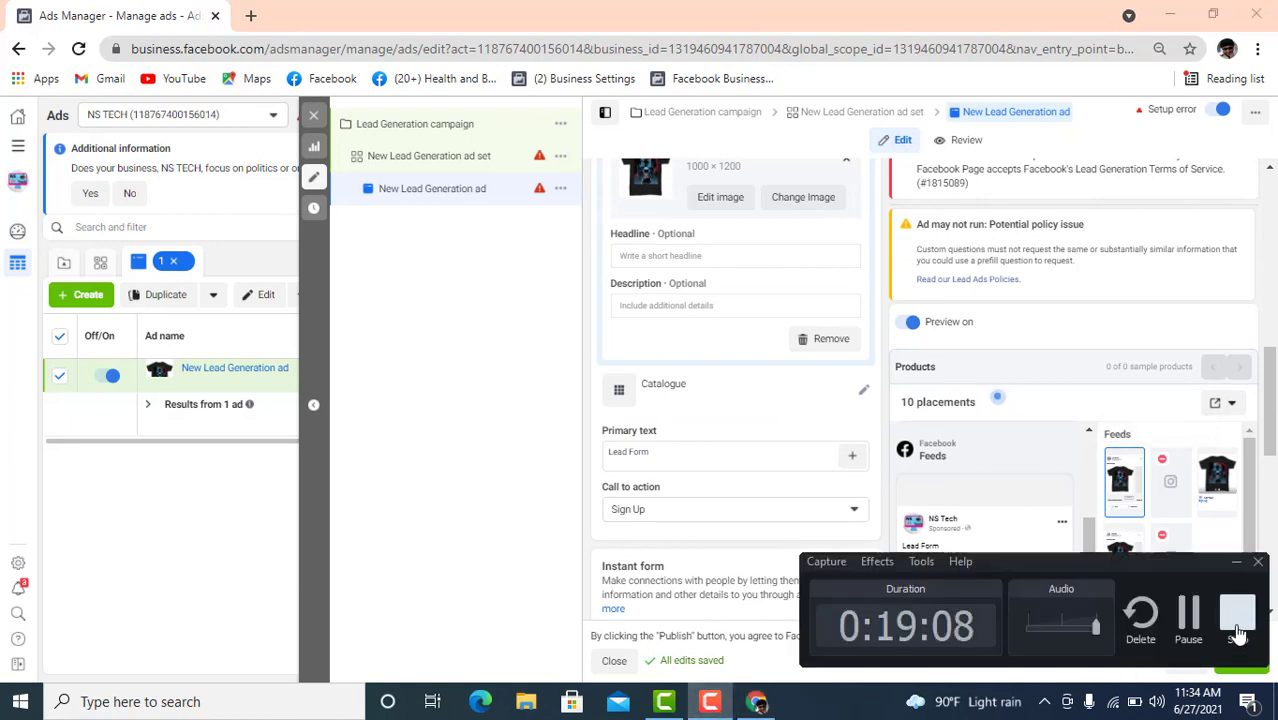